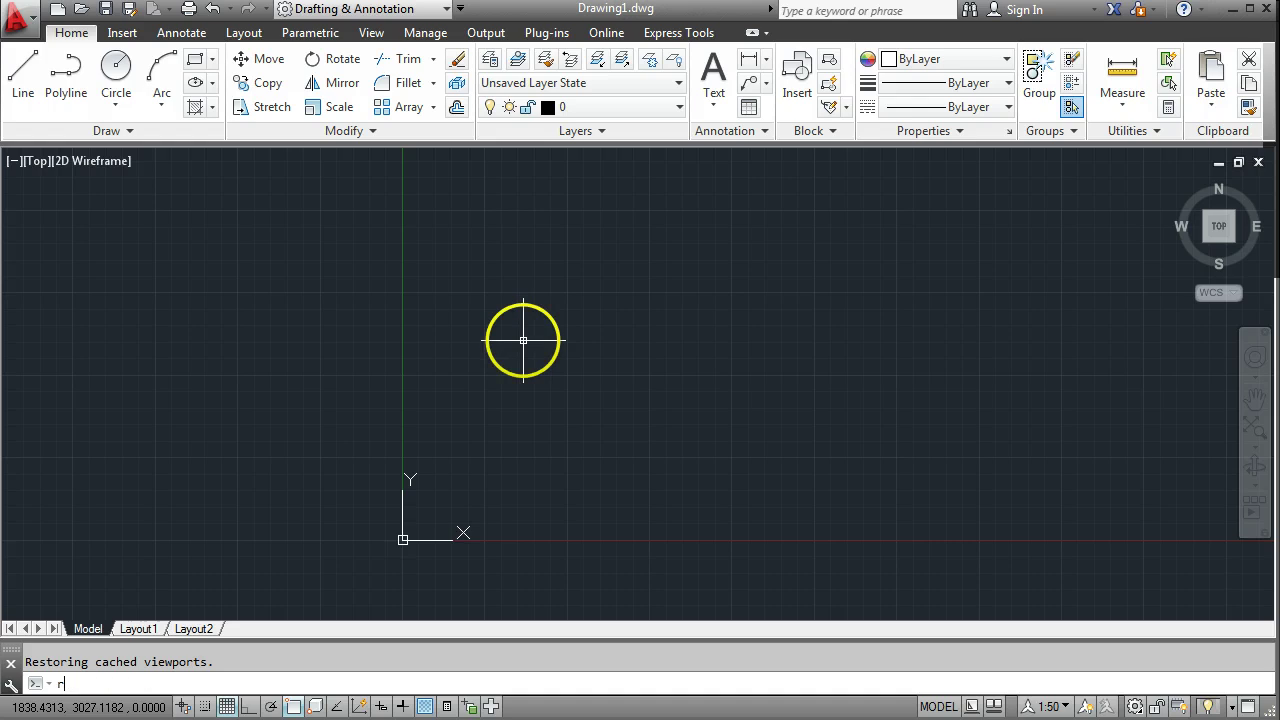
- Draw a rectangle in model space with a length of 50 and a width of 50
{"action": "key", "text": "Return"}
{"action": "left_click", "coordinate": [491, 312]}
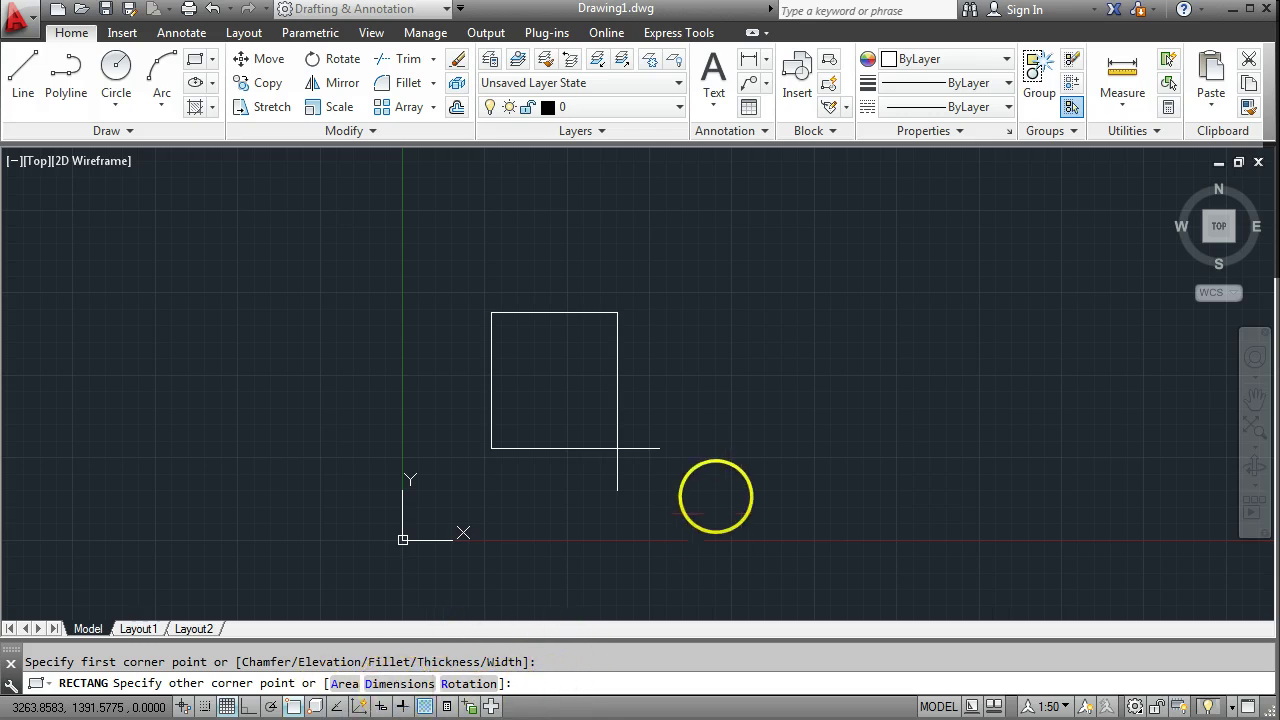
{"action": "type", "text": "d"}
{"action": "key", "text": "Return"}
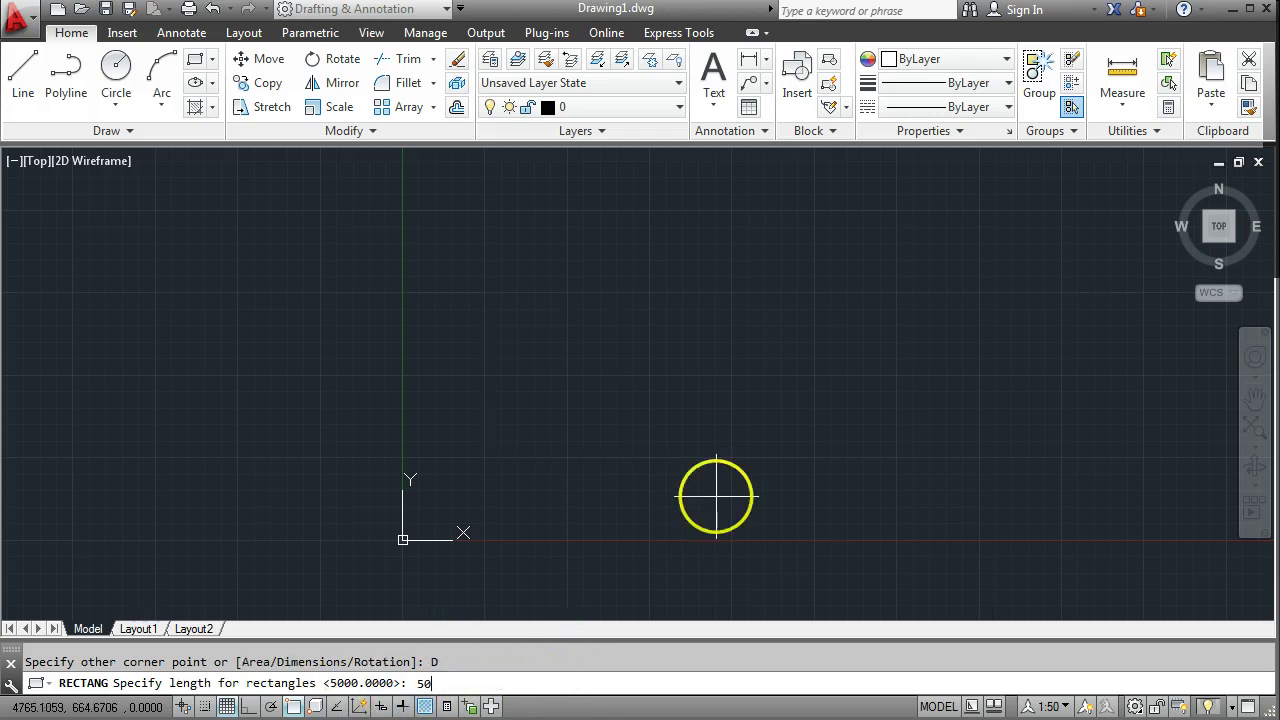
{"action": "key", "text": "Return"}
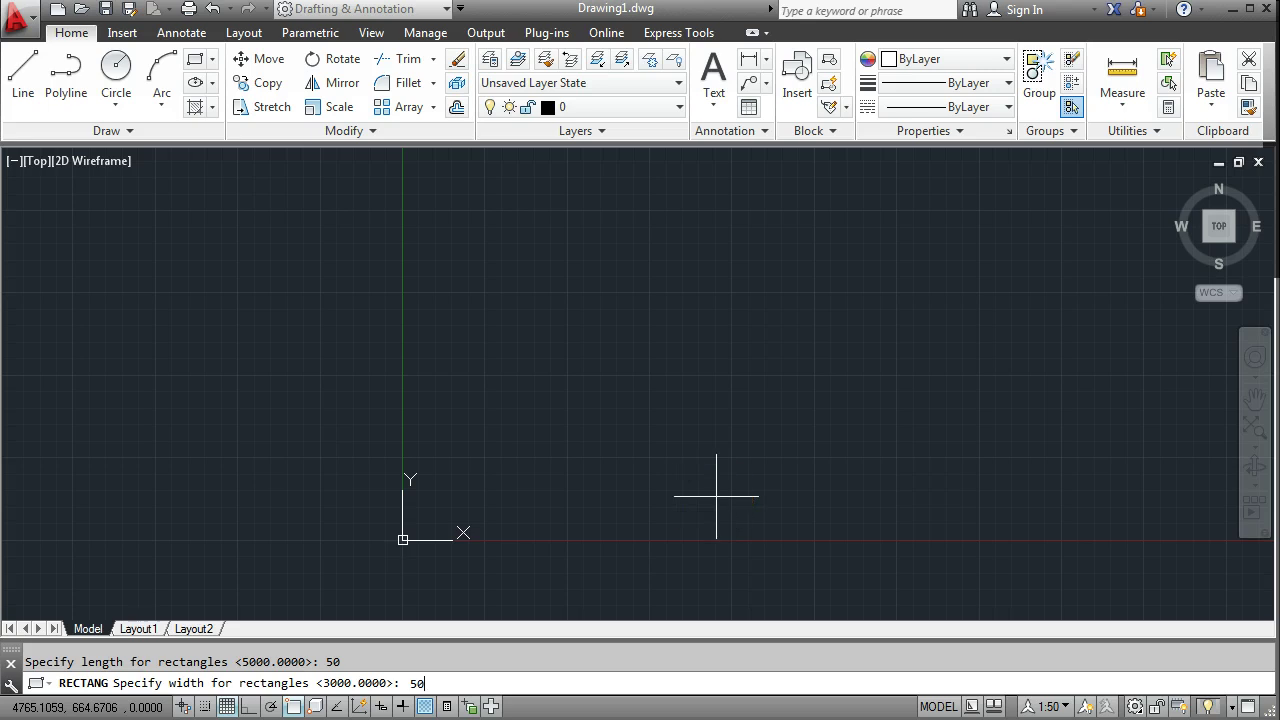
{"action": "key", "text": "Return"}
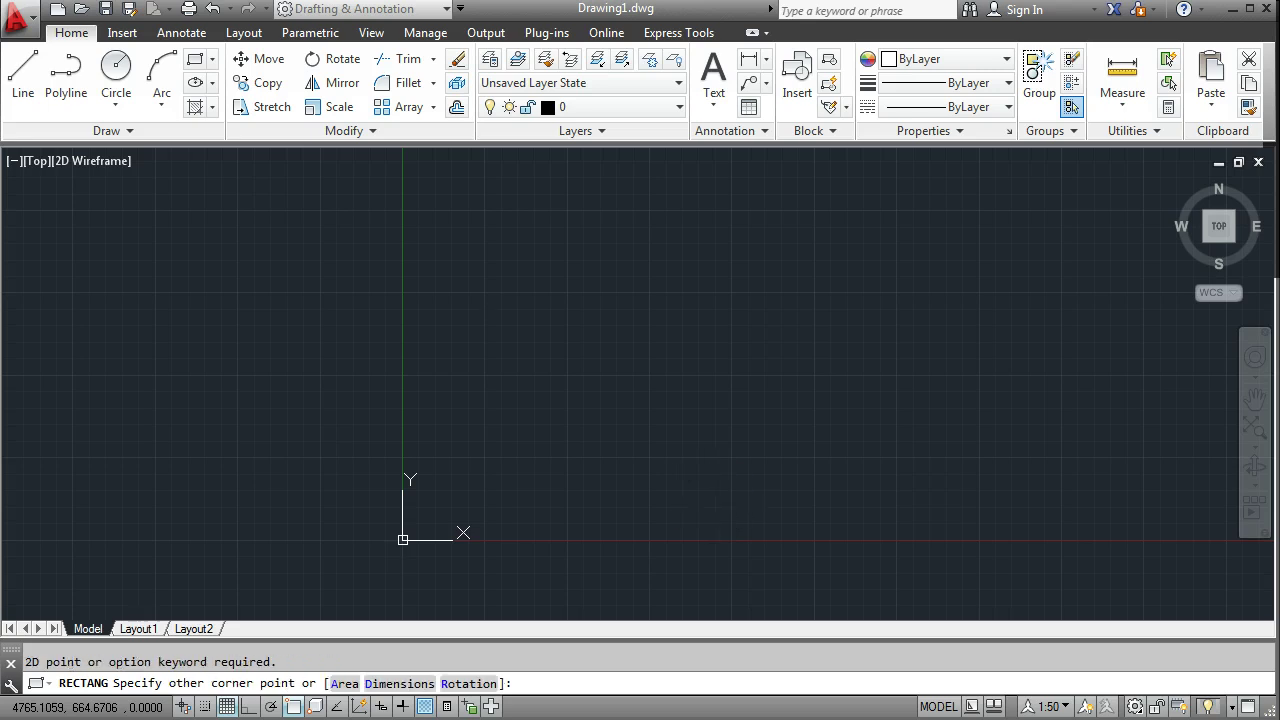
{"action": "left_click", "coordinate": [490, 317]}
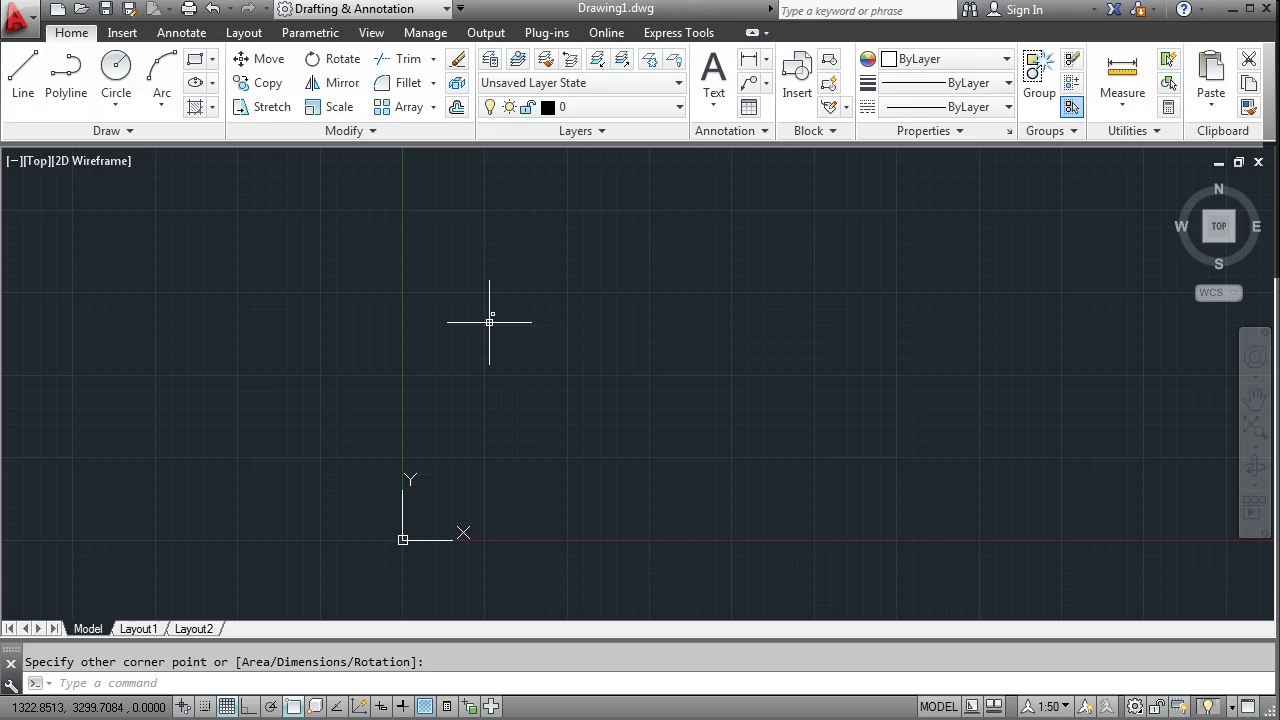
{"action": "scroll", "coordinate": [490, 322], "scroll_direction": "up", "scroll_amount": 4}
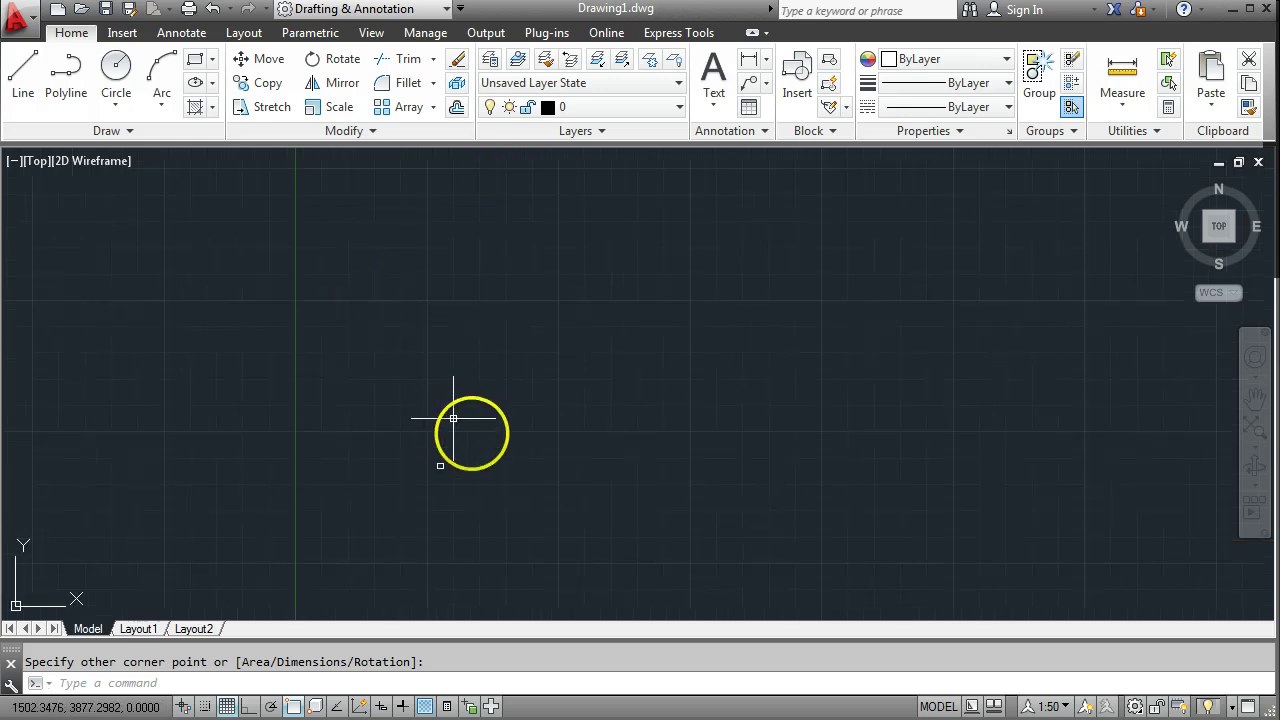
{"action": "mouse_move", "coordinate": [449, 423]}
{"action": "middle_mouse_down"}
{"action": "mouse_move", "coordinate": [429, 531]}
{"action": "mouse_move", "coordinate": [522, 393]}
{"action": "middle_mouse_up"}
{"action": "scroll", "coordinate": [489, 420], "scroll_direction": "up", "scroll_amount": 8}
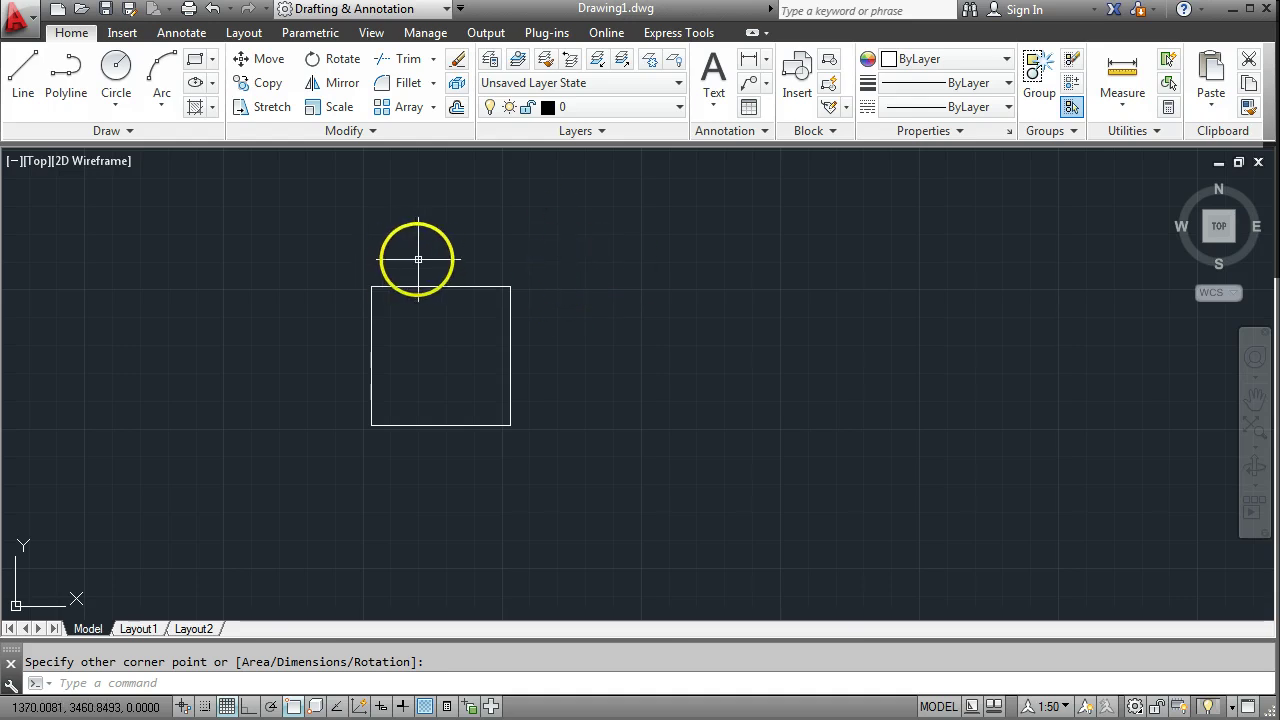
- Create a new text style named "5mm annotative" based on the Annotative style
{"action": "left_click", "coordinate": [182, 33]}
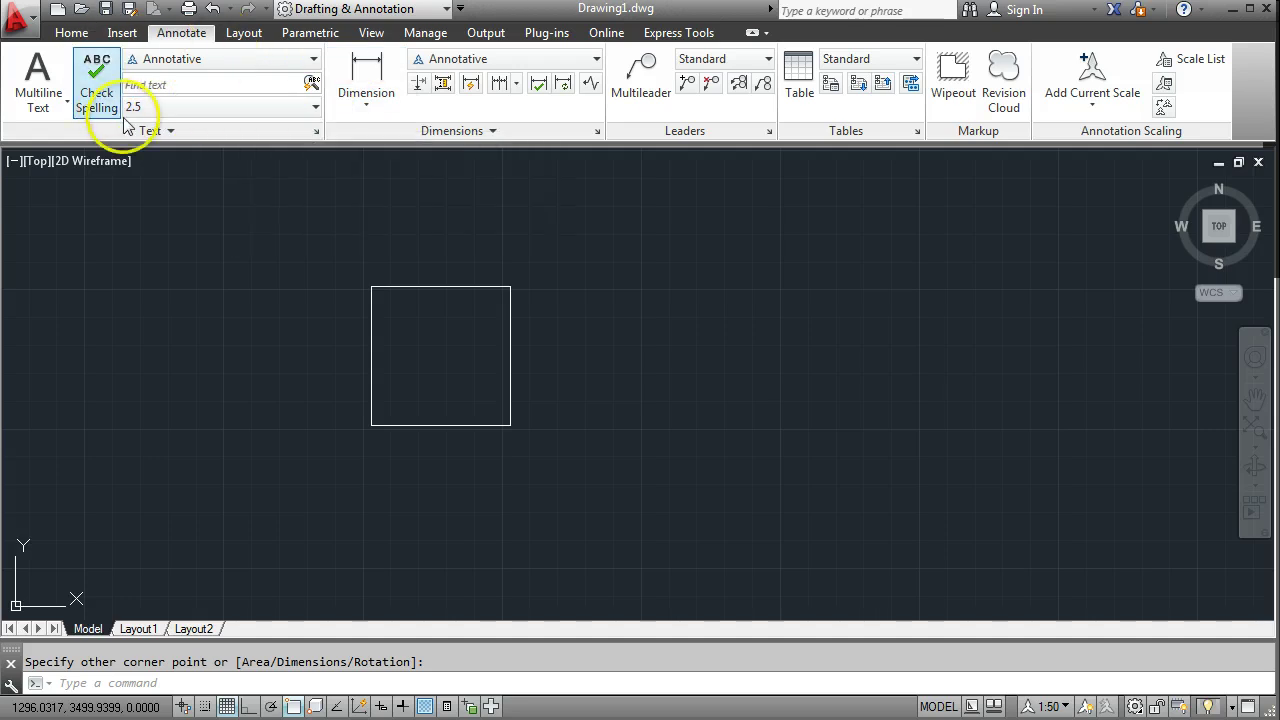
{"action": "left_click", "coordinate": [316, 134]}
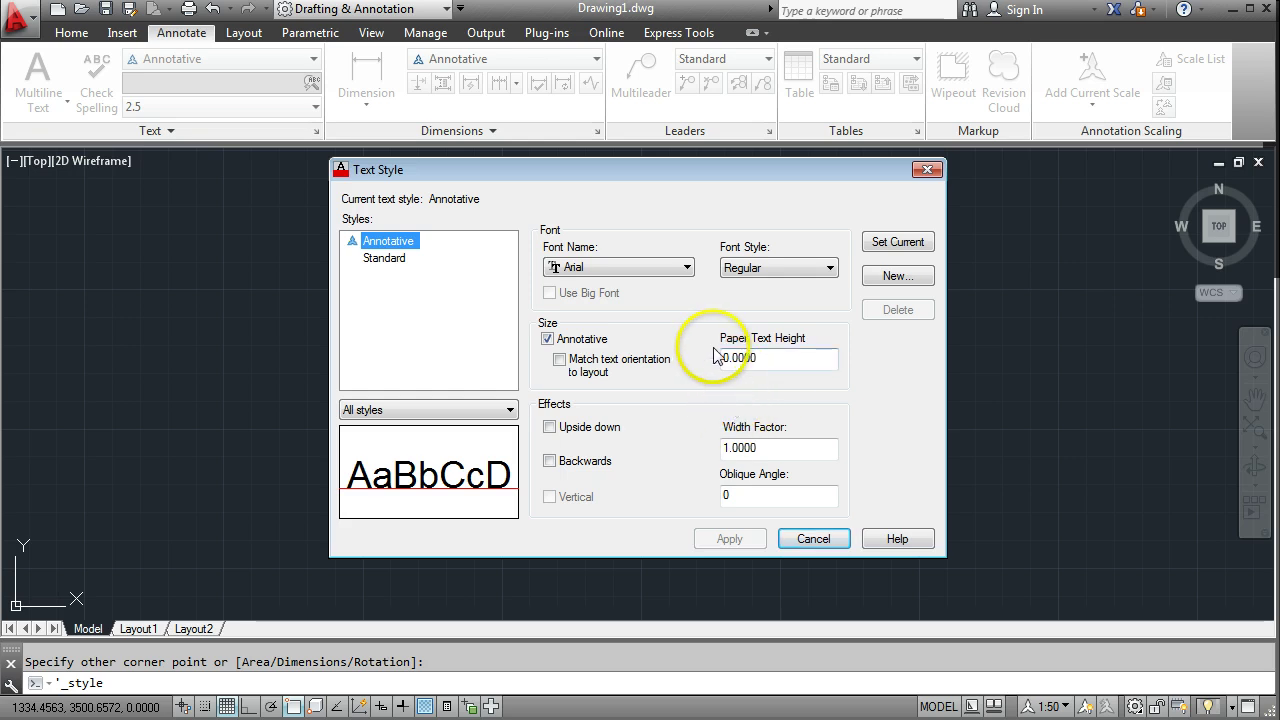
{"action": "left_click", "coordinate": [896, 277]}
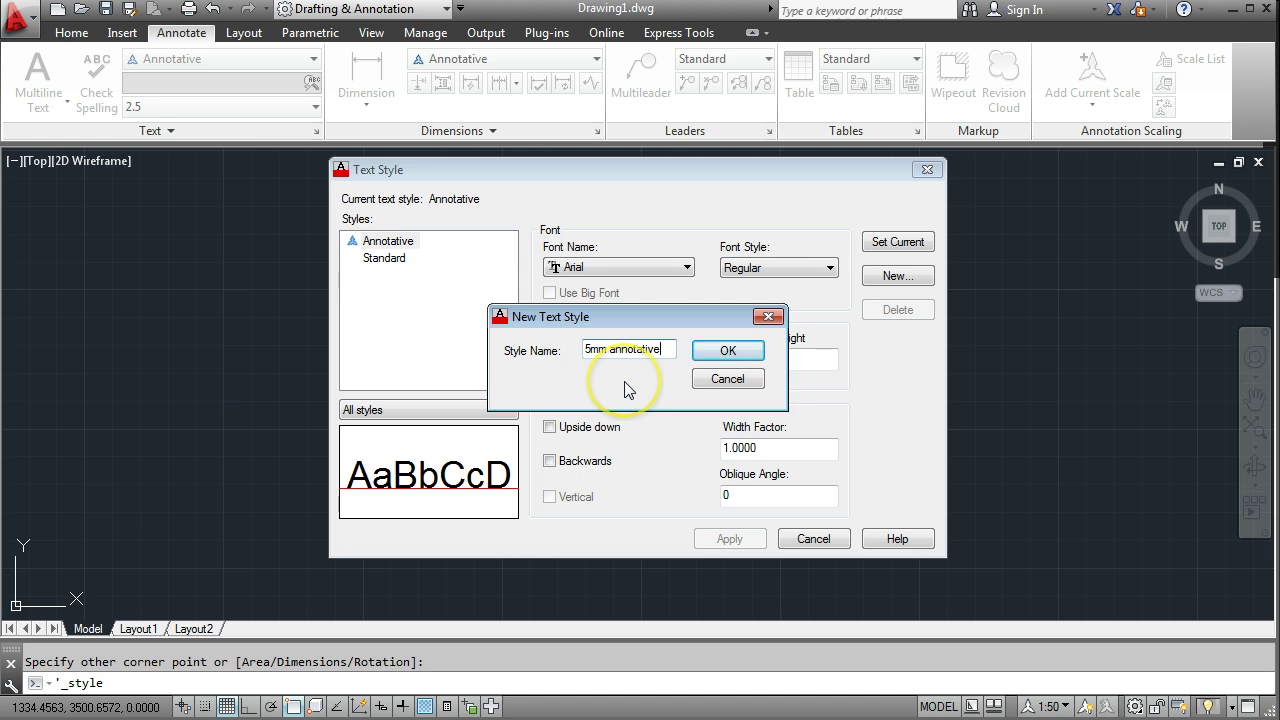
{"action": "left_click", "coordinate": [741, 358]}
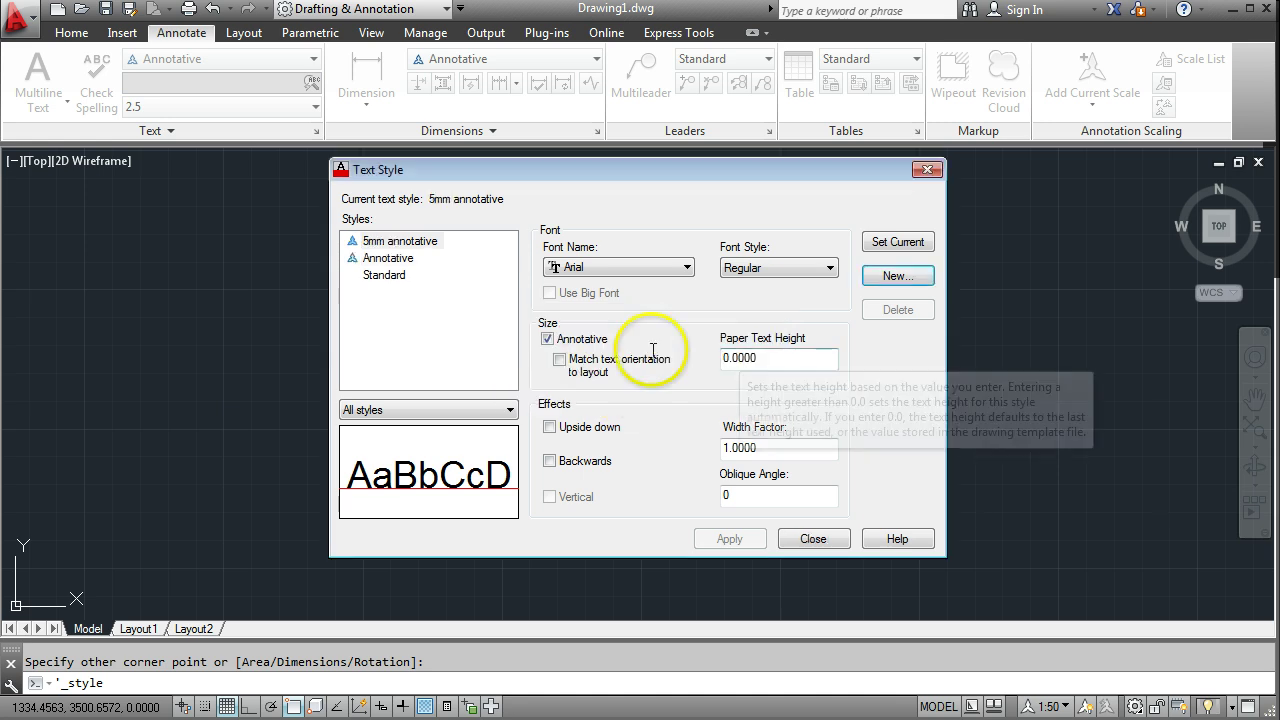
- Set the paper text height of the 5mm annotative style to 5 and save the style changes
{"action": "left_click", "coordinate": [385, 242]}
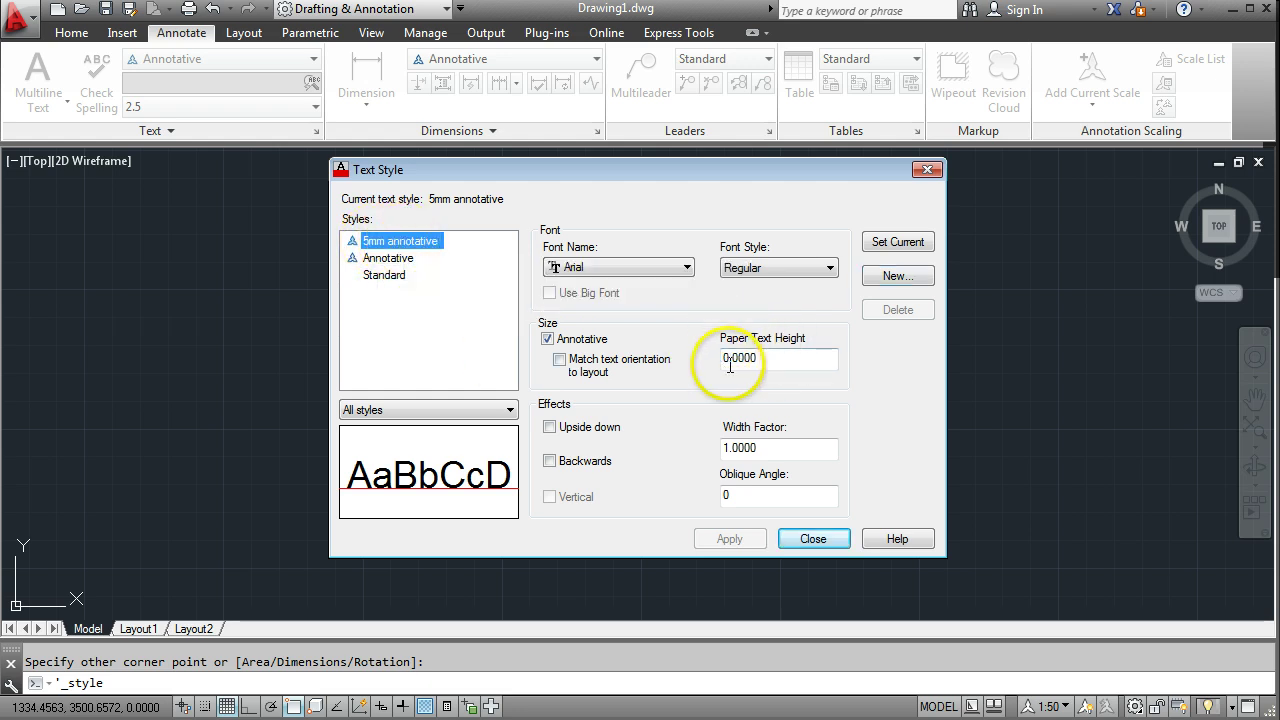
{"action": "left_click_drag", "start_coordinate": [774, 358], "coordinate": [722, 357]}
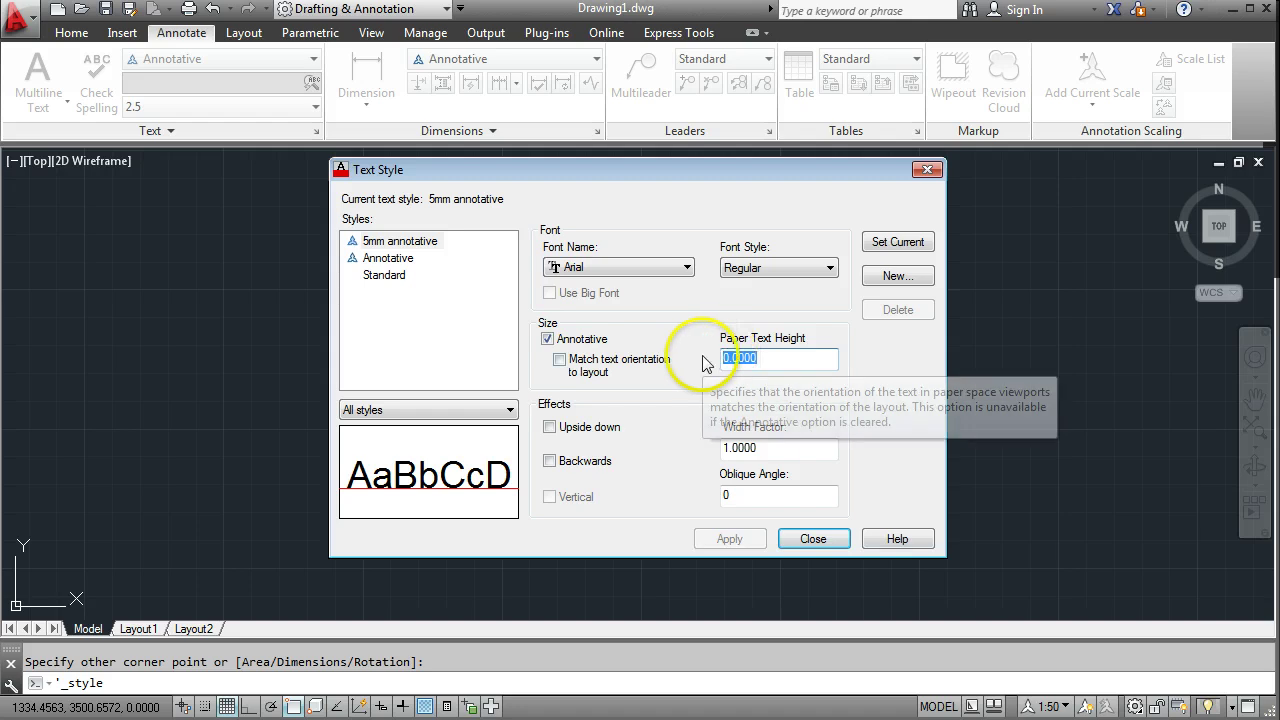
{"action": "type", "text": "5"}
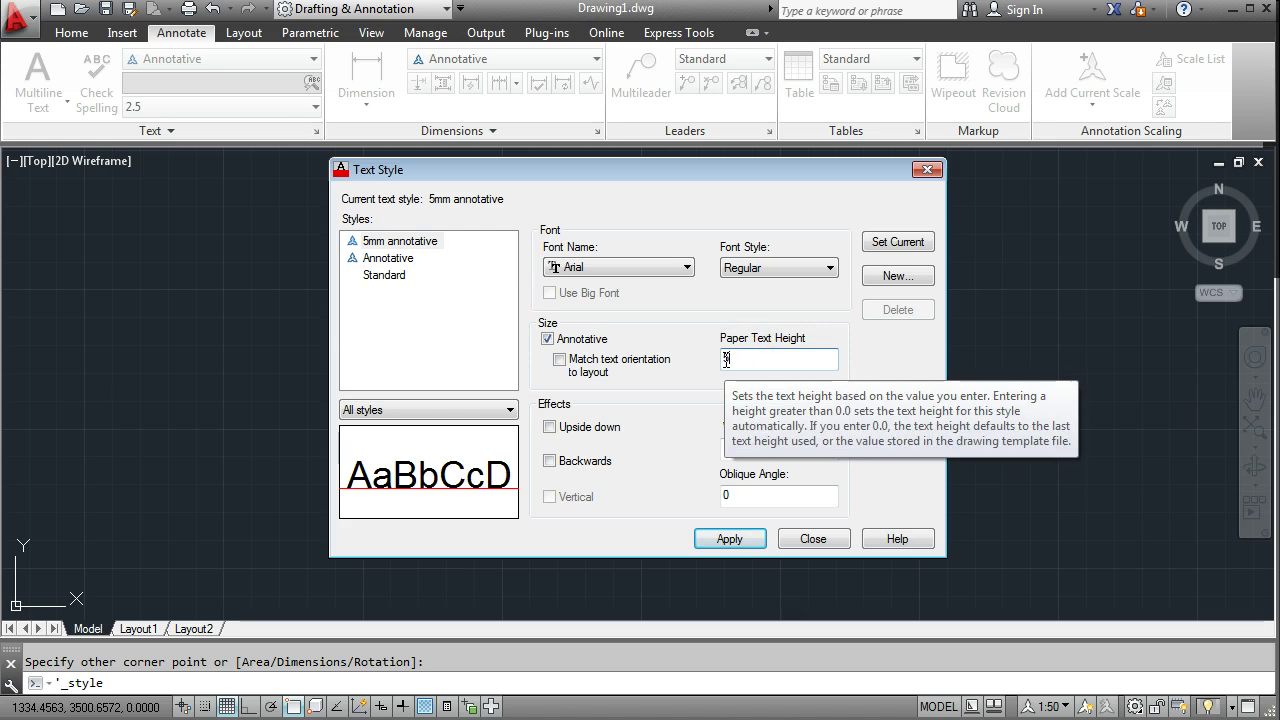
{"action": "left_click", "coordinate": [372, 279]}
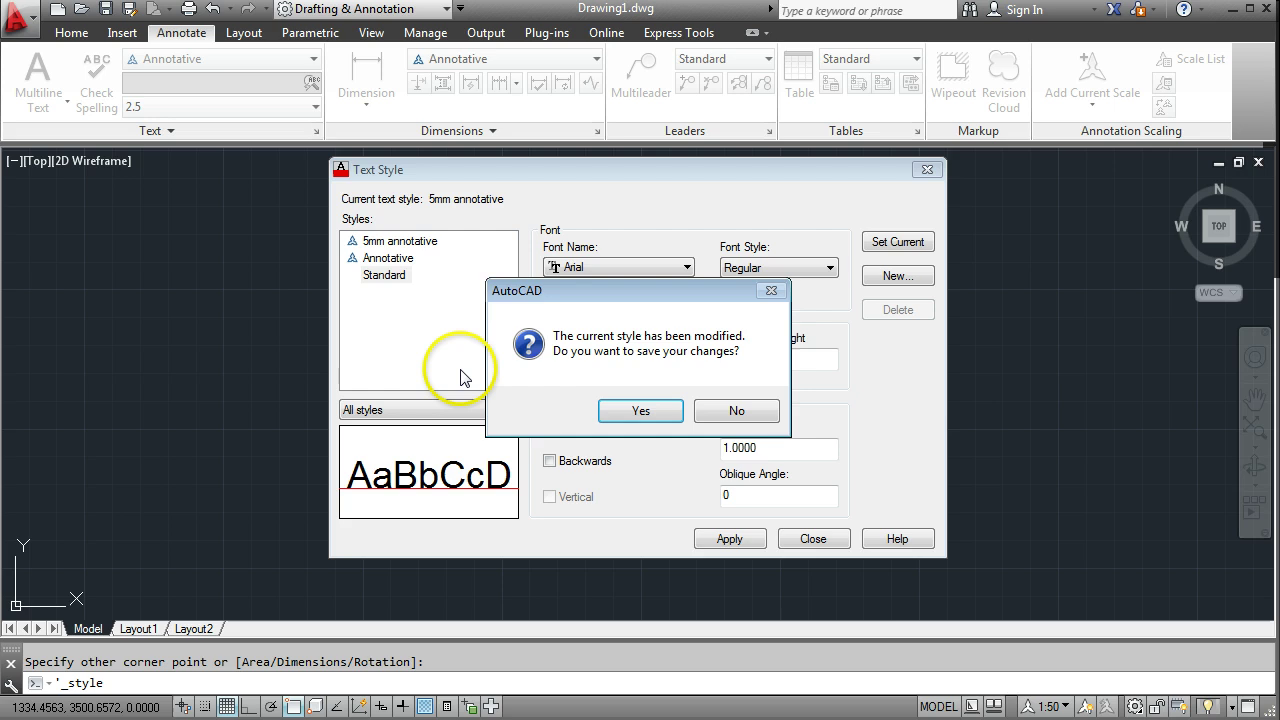
{"action": "left_click", "coordinate": [640, 411]}
- Compare the Standard text style's size settings with those of 5mm annotative, and review the latter's font options
{"action": "left_click", "coordinate": [385, 276]}
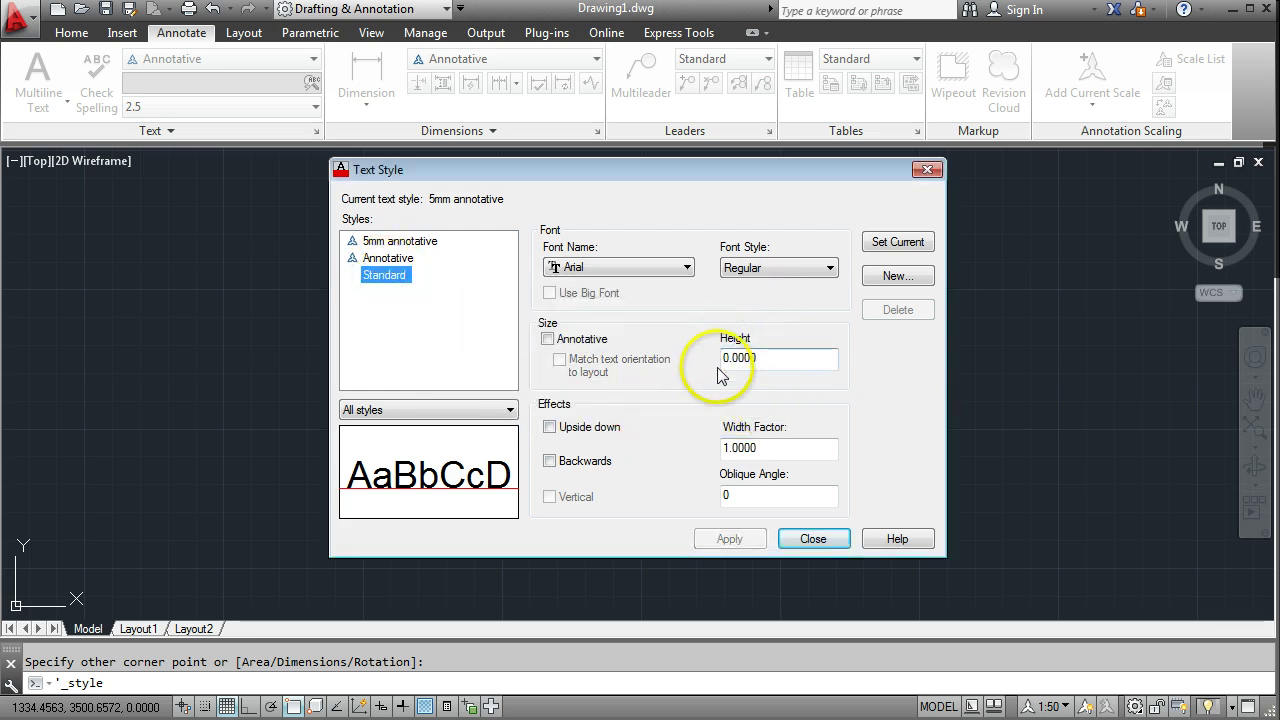
{"action": "mouse_move", "coordinate": [757, 376]}
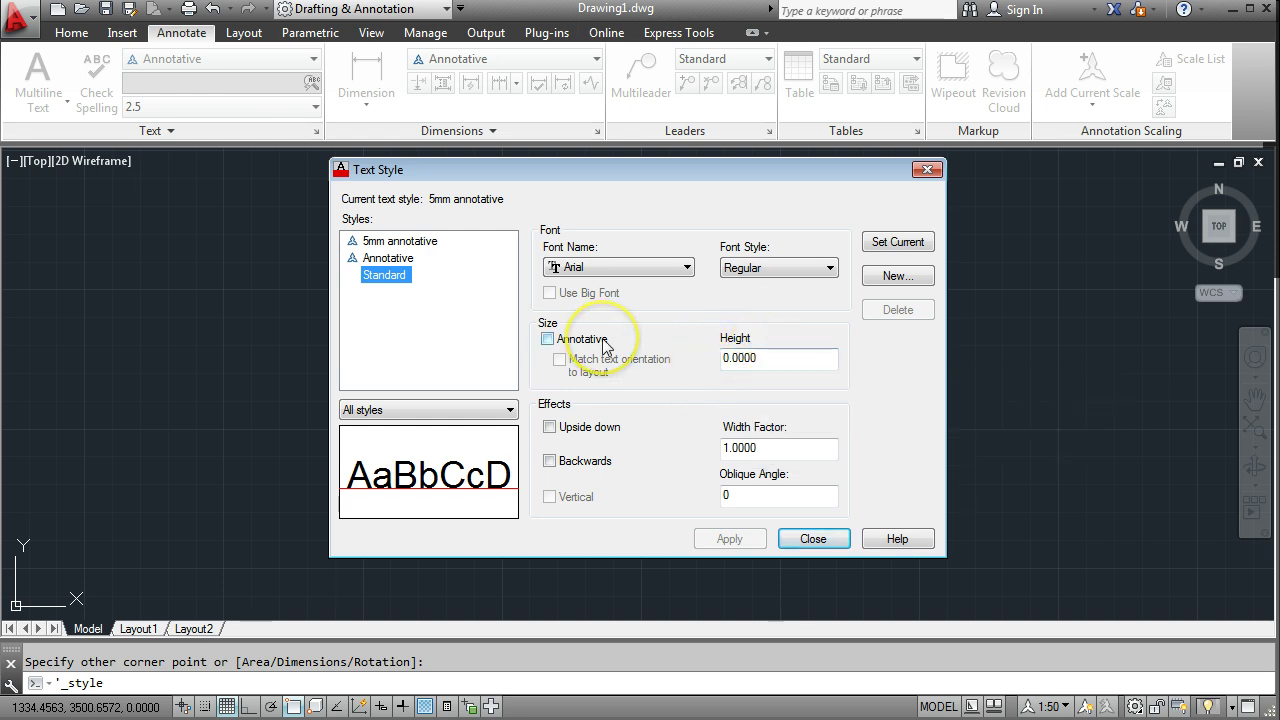
{"action": "left_click", "coordinate": [399, 242]}
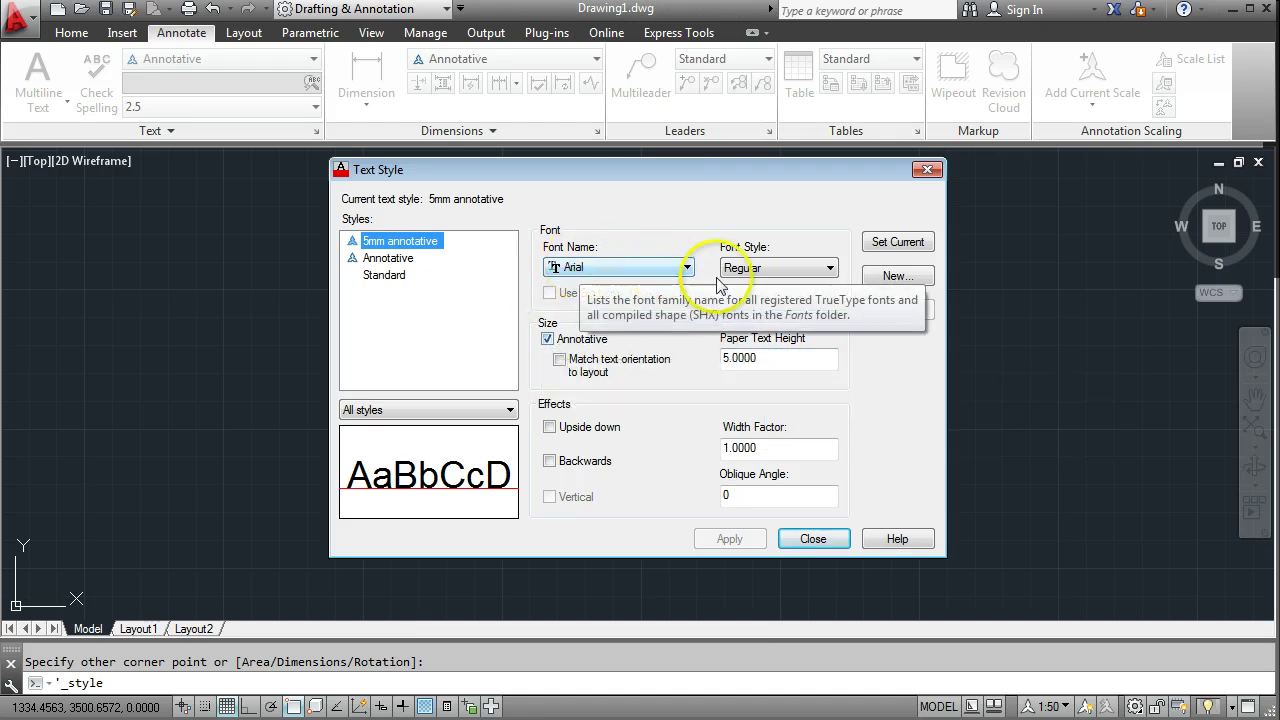
{"action": "left_click", "coordinate": [826, 270]}
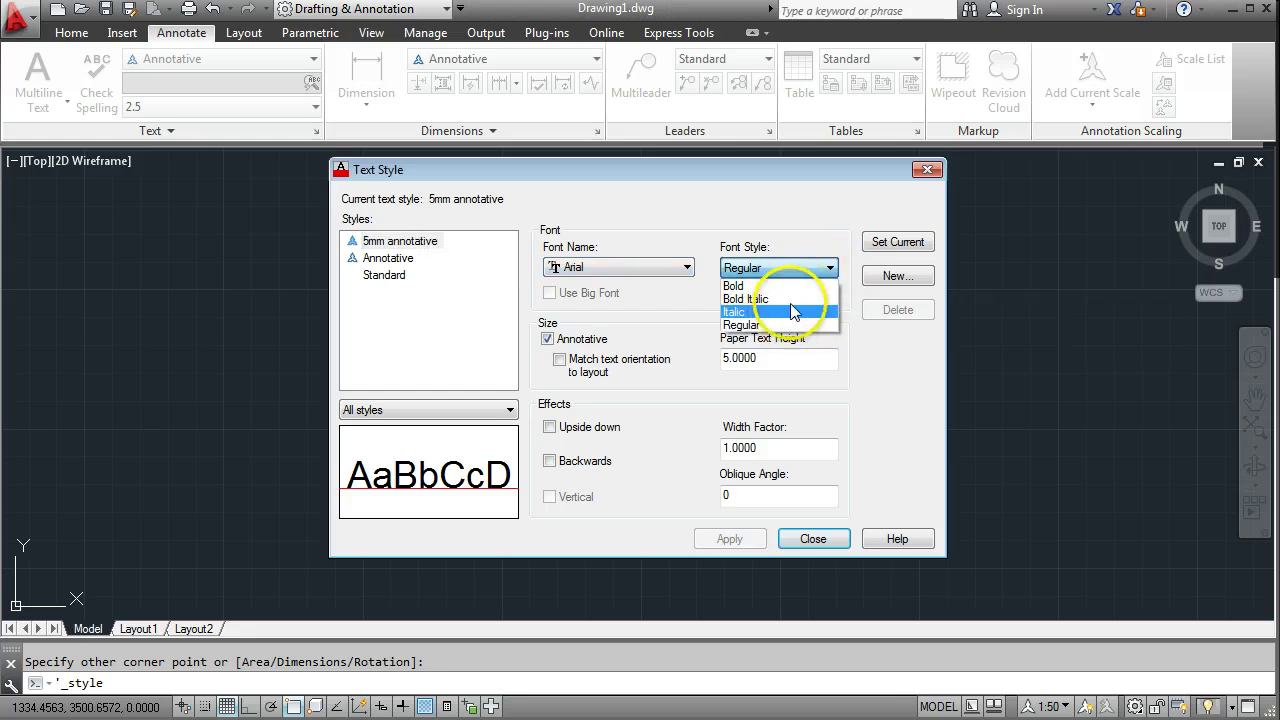
{"action": "left_click", "coordinate": [650, 272]}
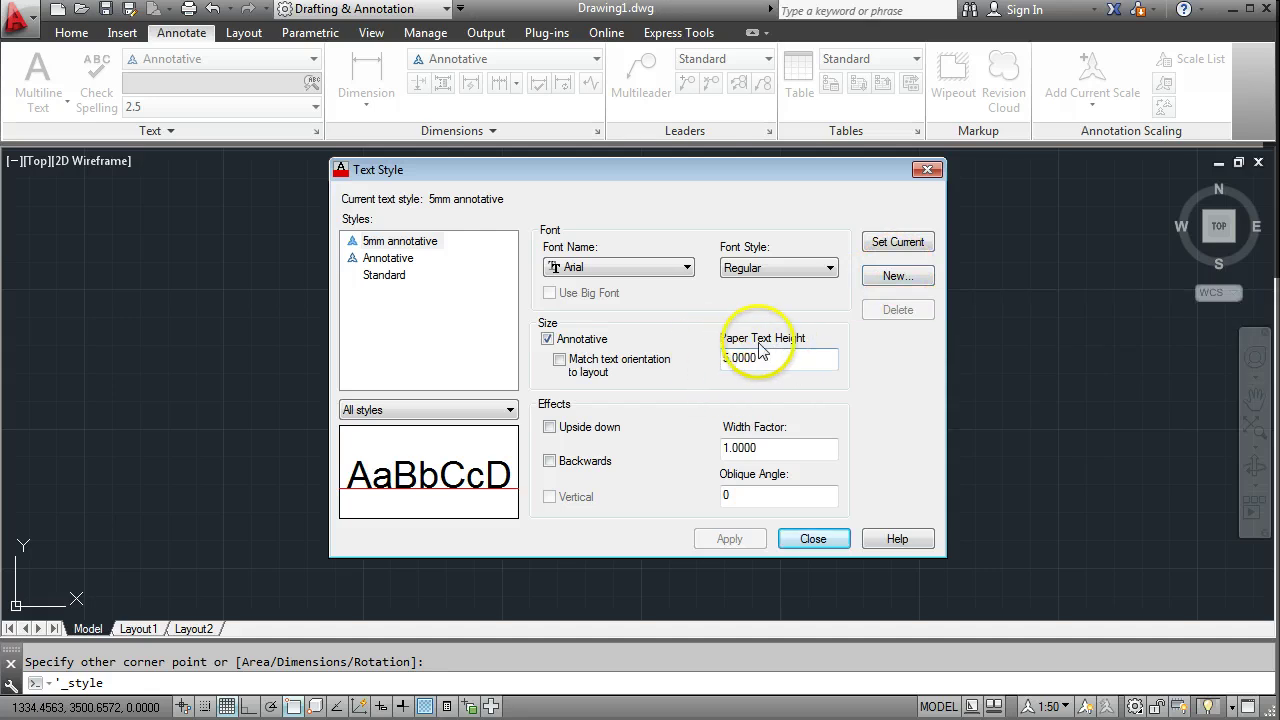
- Make 5mm annotative the current text style and check the available styles outside the style settings
{"action": "left_click", "coordinate": [898, 243]}
{"action": "left_click", "coordinate": [818, 545]}
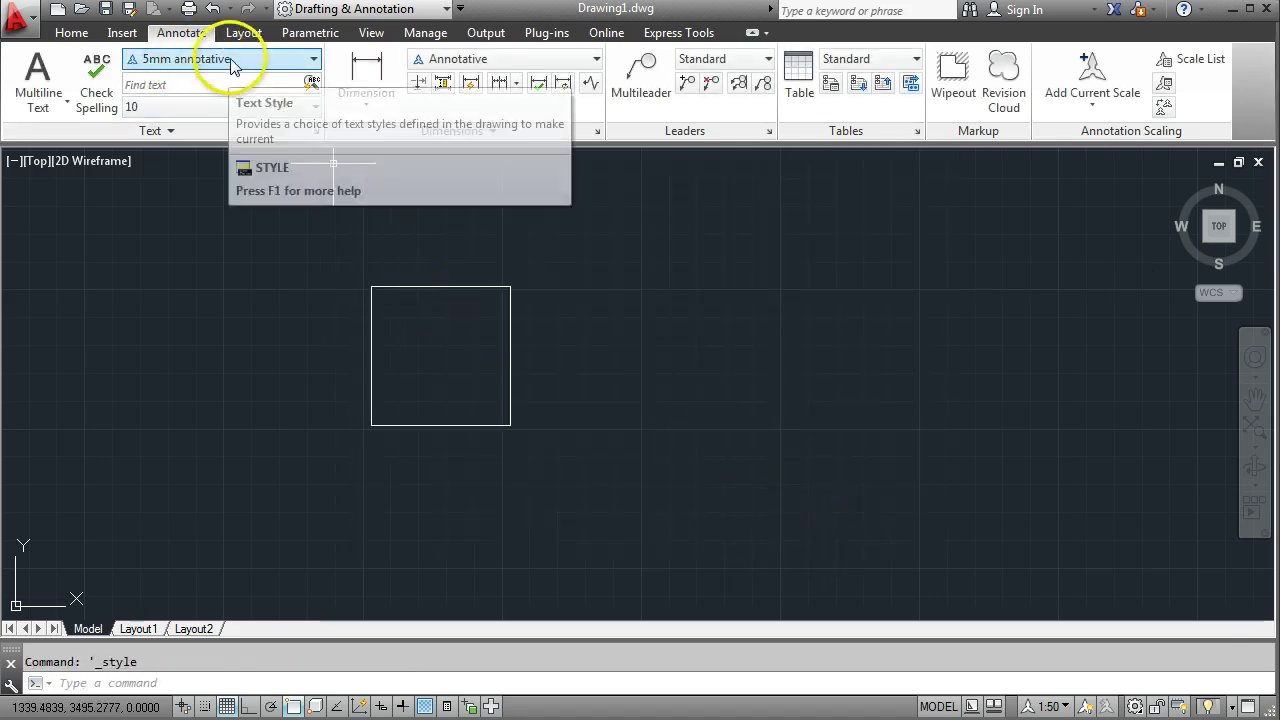
{"action": "left_click", "coordinate": [300, 68]}
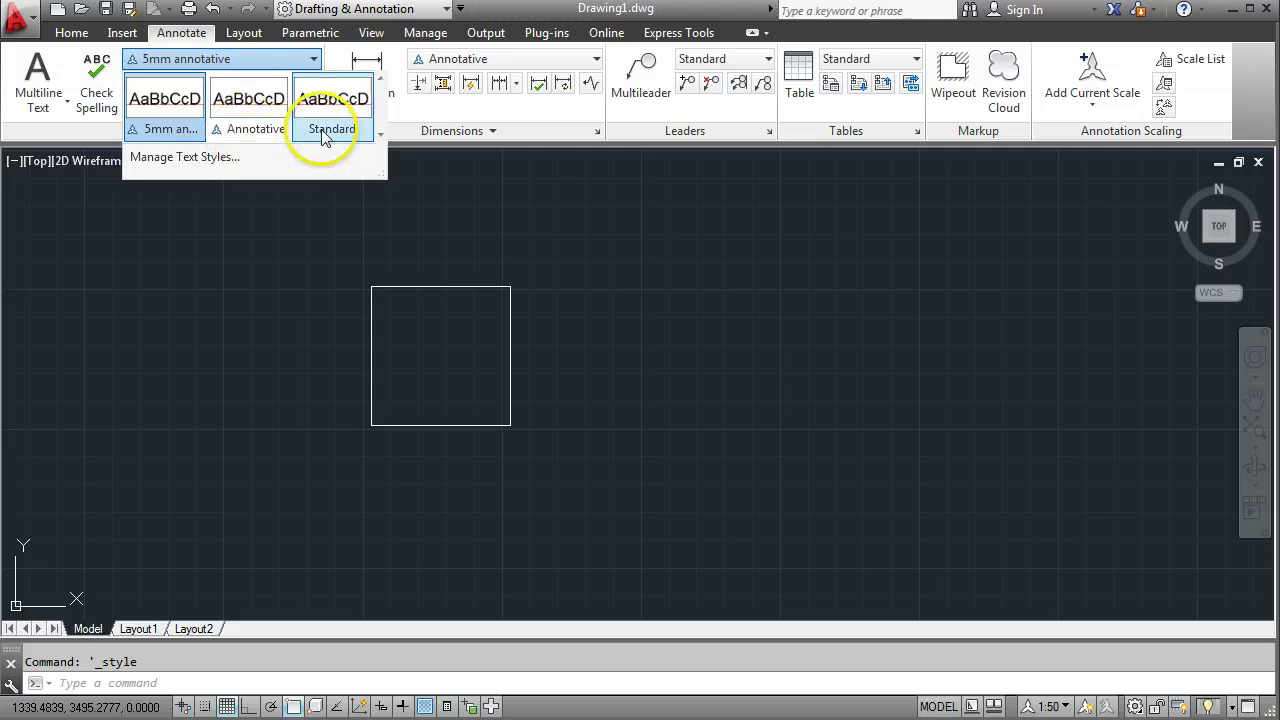
{"action": "left_click", "coordinate": [190, 60]}
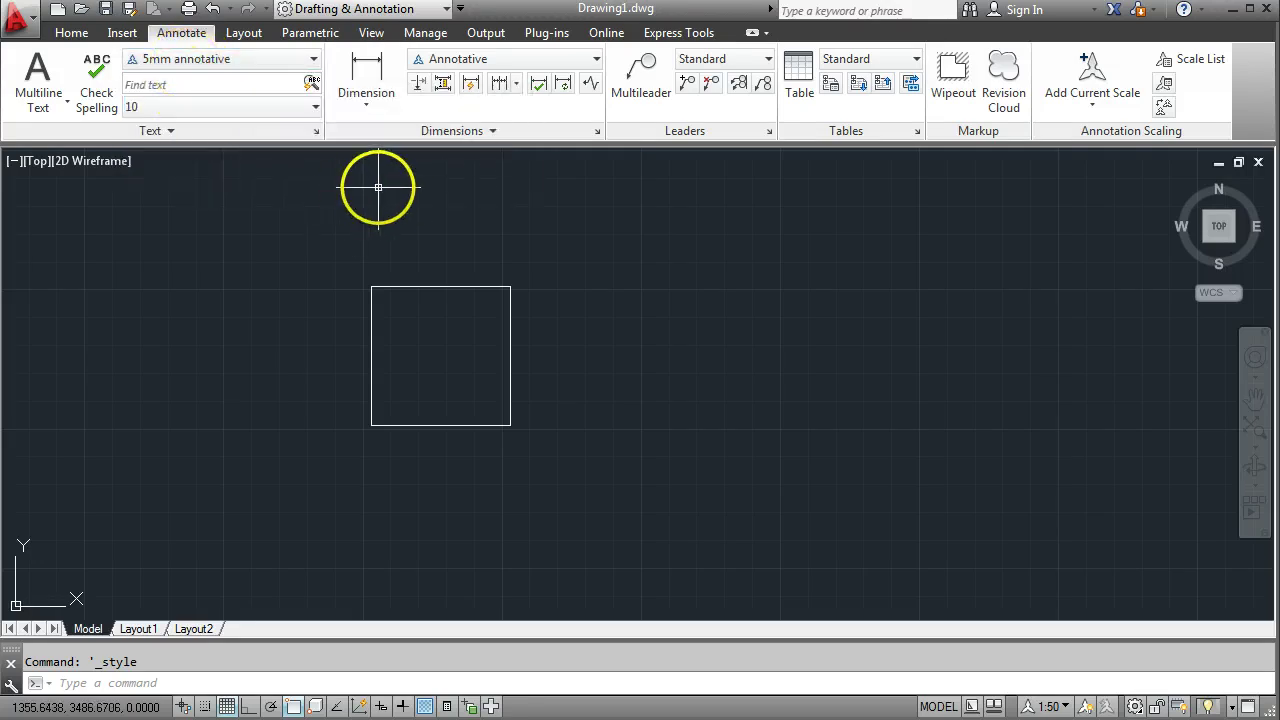
- Place multiline text reading "This is 5mm" beside the small square, using the 5mm annotative style
{"action": "left_click", "coordinate": [35, 75]}
{"action": "scroll", "coordinate": [291, 222], "scroll_direction": "down", "scroll_amount": 5}
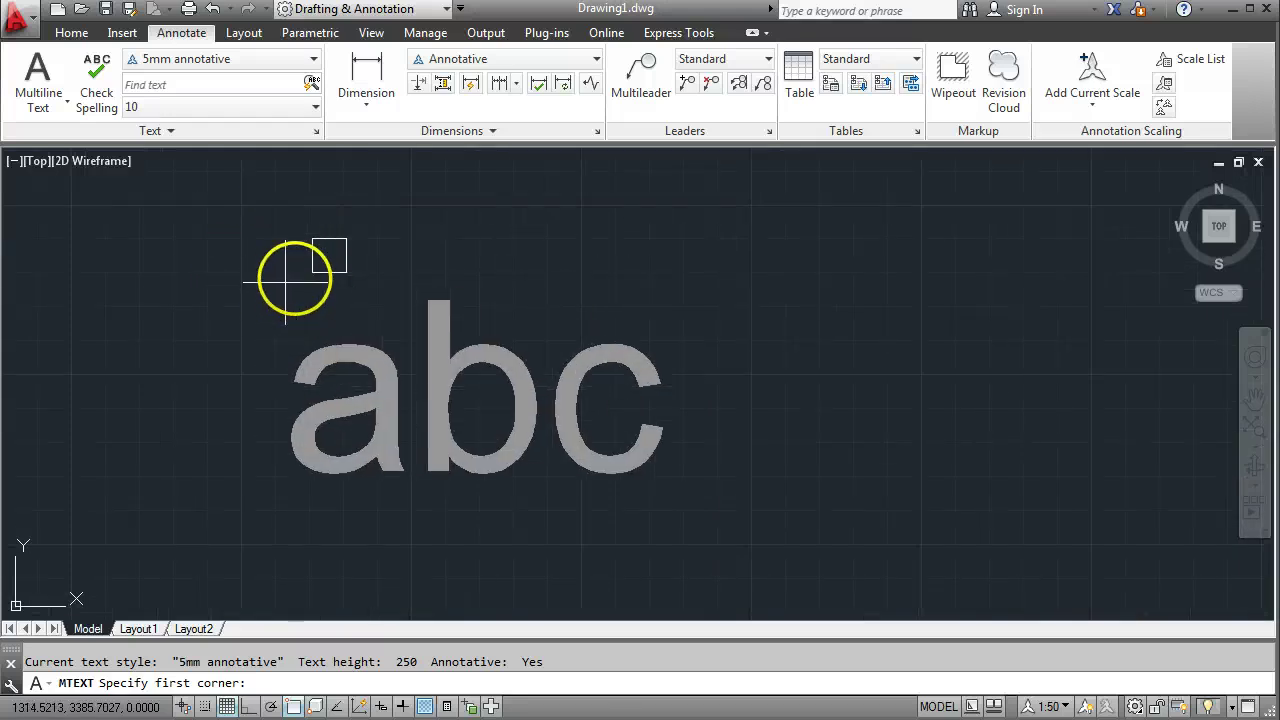
{"action": "left_click", "coordinate": [380, 200]}
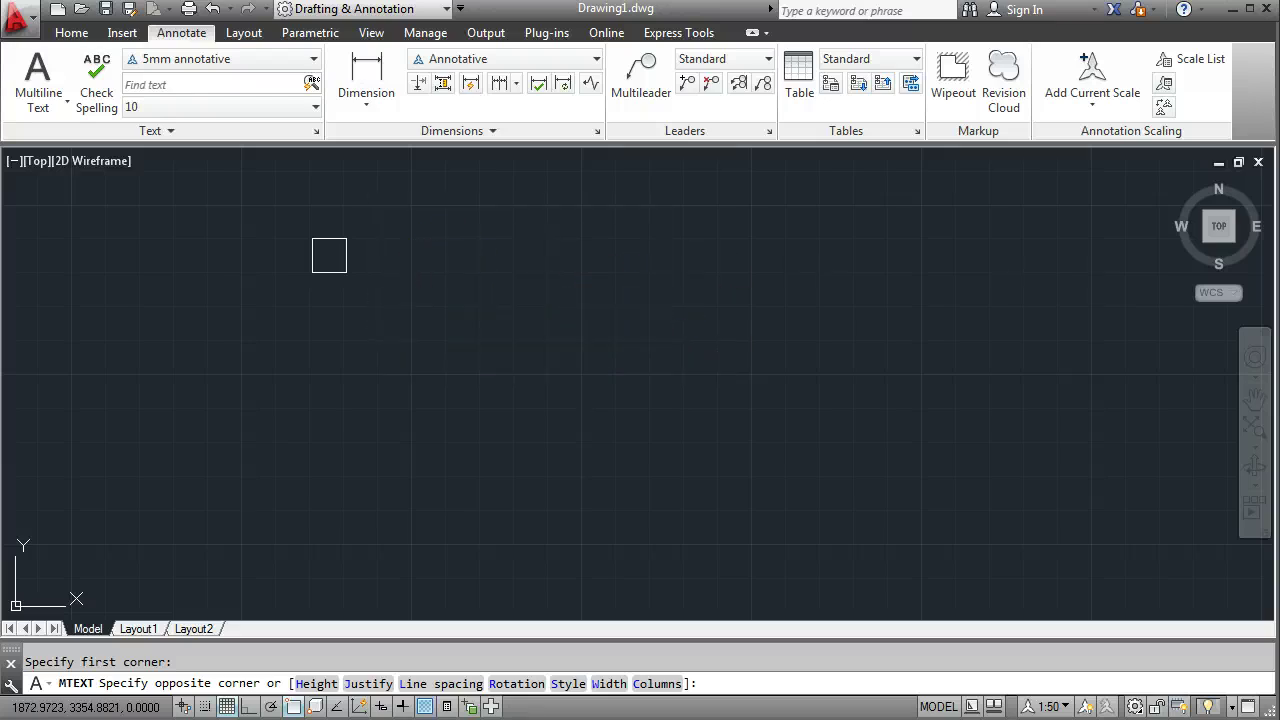
{"action": "left_click", "coordinate": [667, 487]}
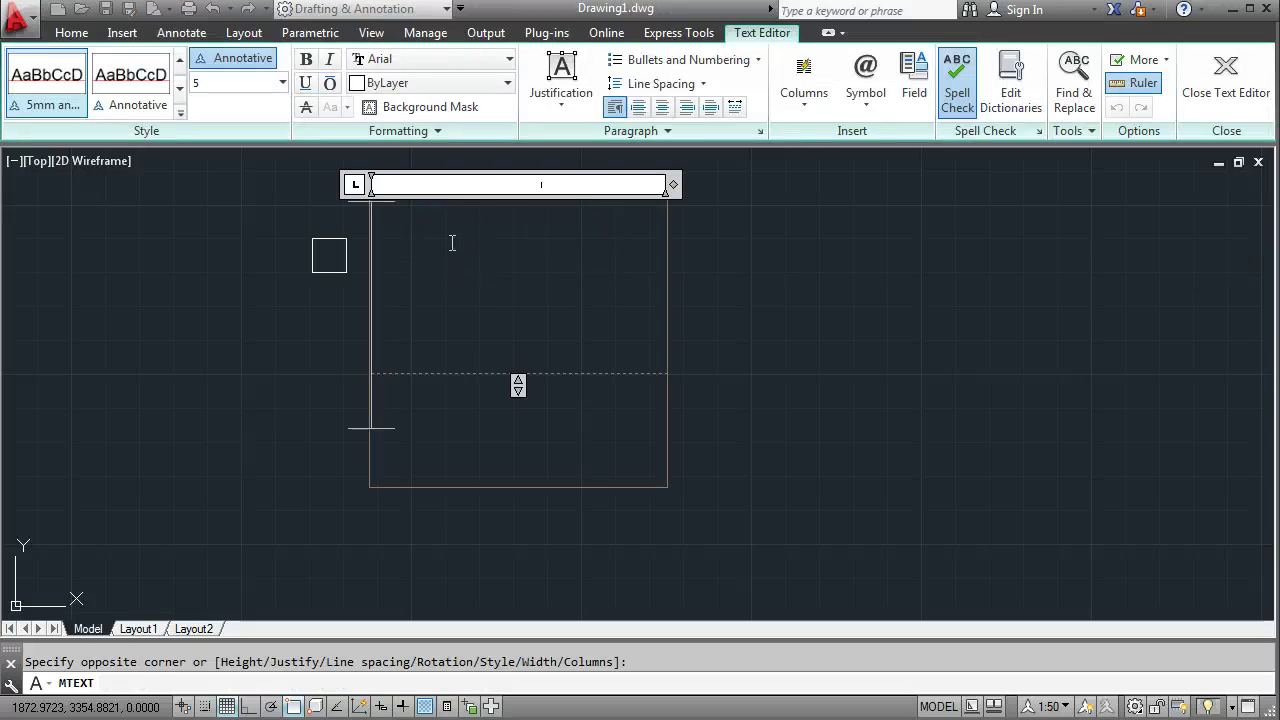
{"action": "type", "text": "This is"}
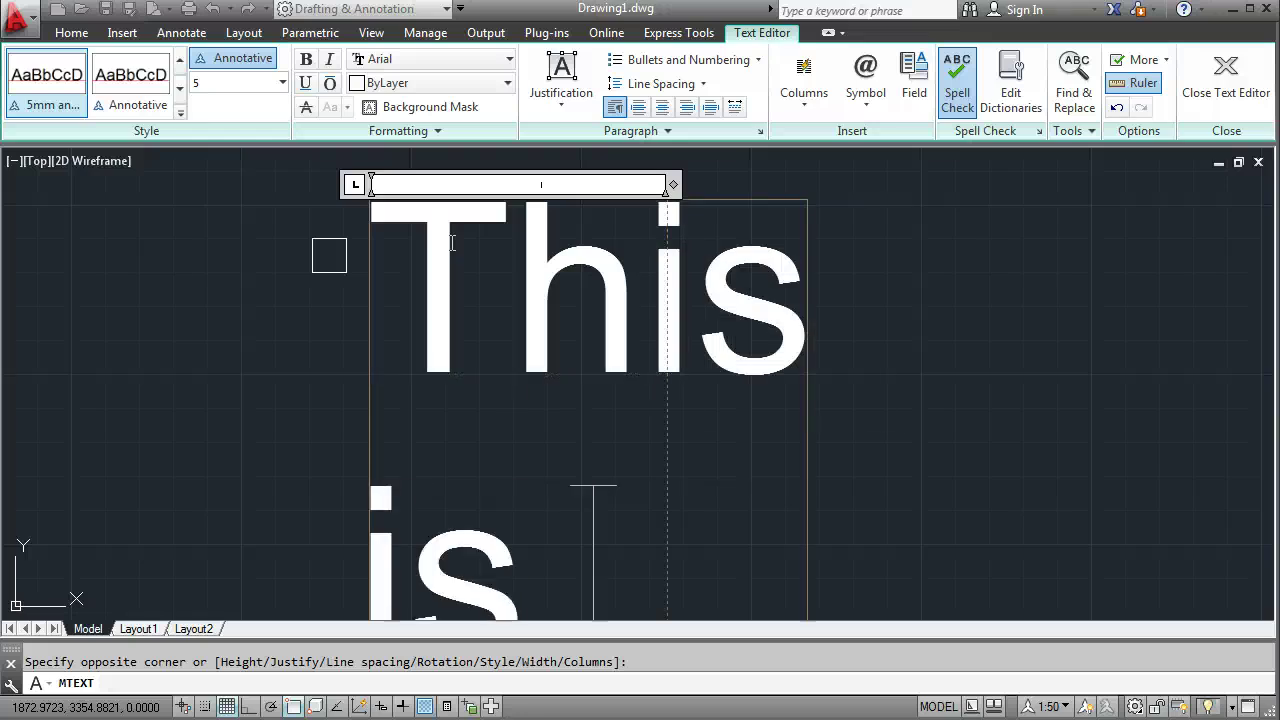
{"action": "key", "text": "ctrl+a"}
{"action": "type", "text": "5mm"}
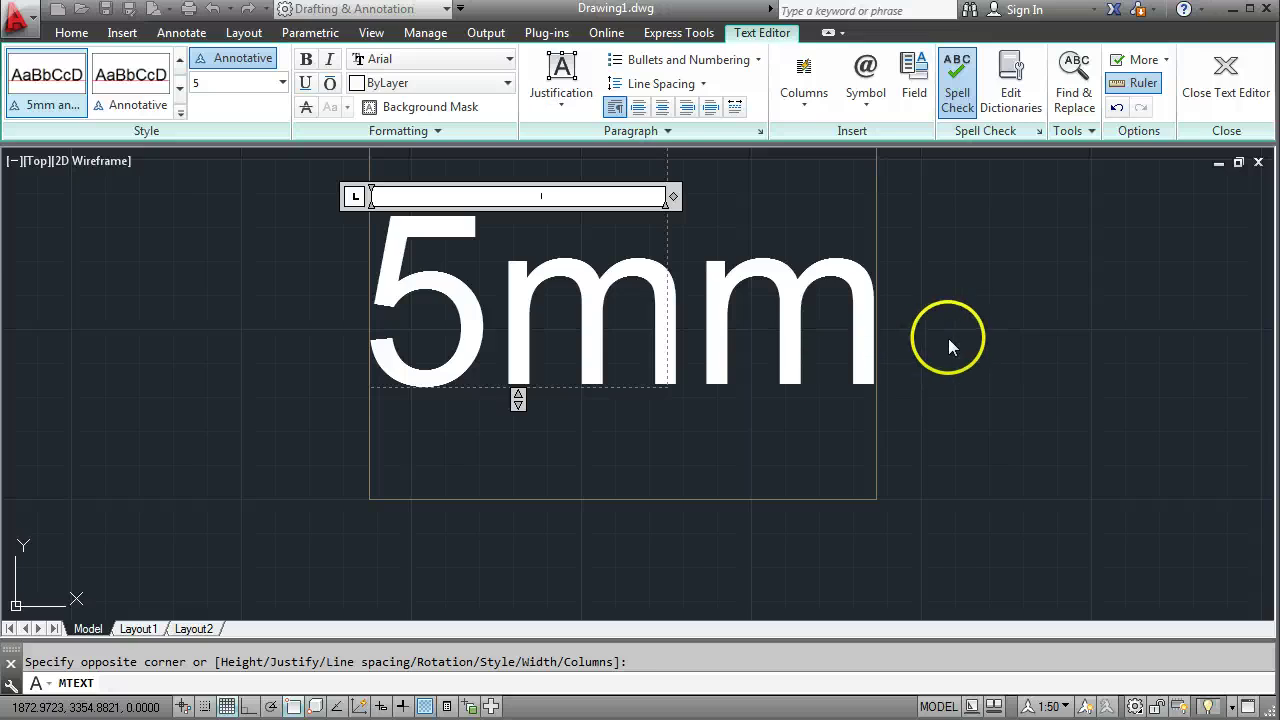
{"action": "scroll", "coordinate": [1003, 344], "scroll_direction": "down", "scroll_amount": 5}
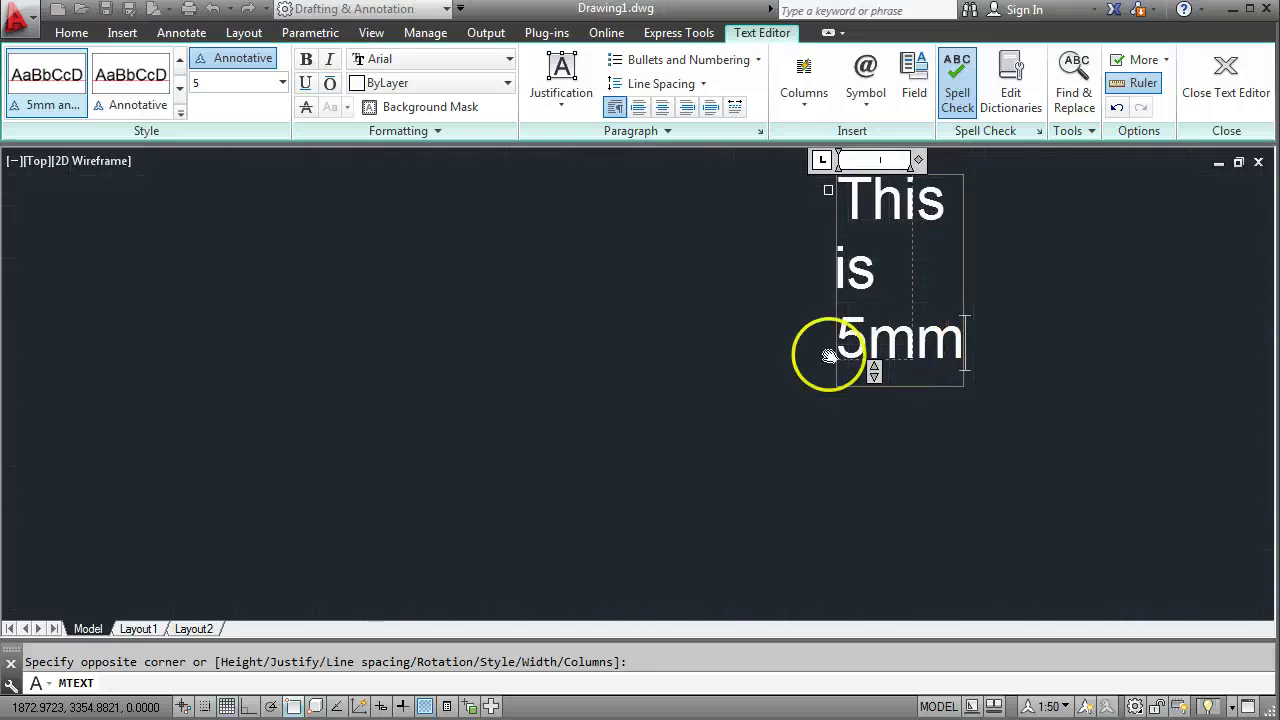
{"action": "middle_click_drag", "start_coordinate": [828, 356], "coordinate": [804, 360]}
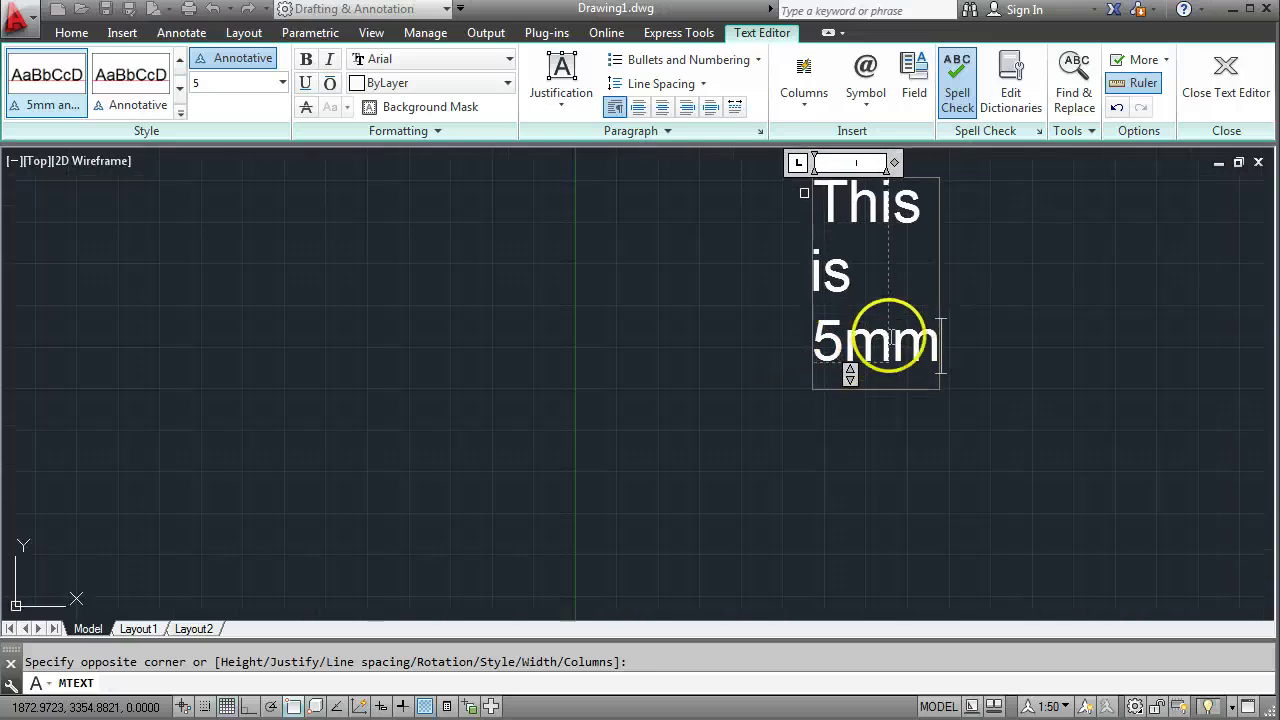
{"action": "left_click", "coordinate": [1033, 262]}
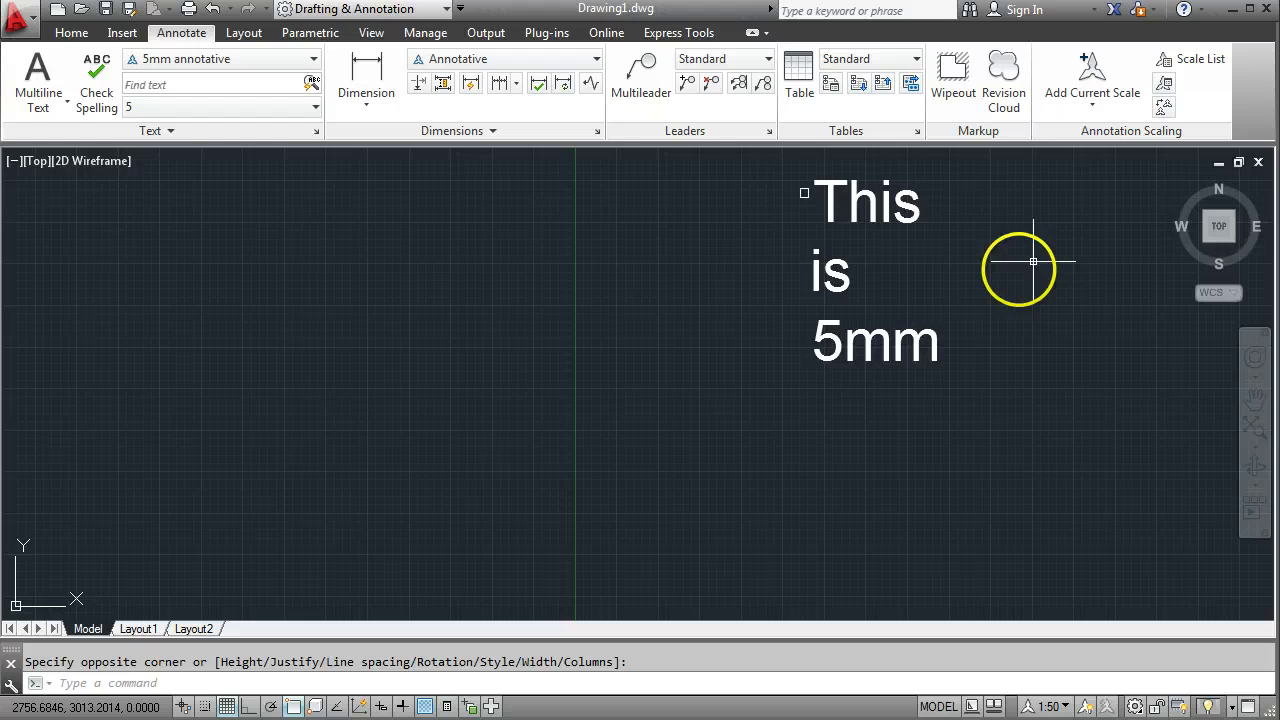
{"action": "left_click", "coordinate": [860, 352]}
{"action": "left_click", "coordinate": [829, 320]}
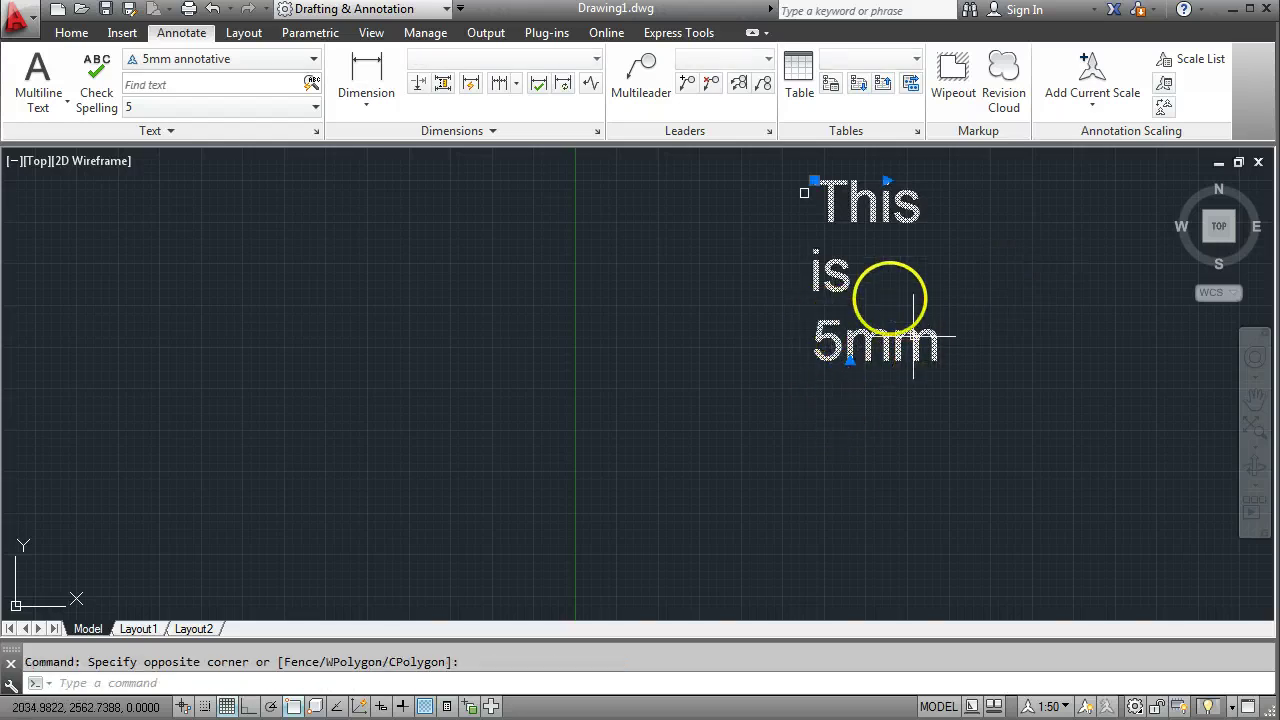
{"action": "key", "text": "Escape"}
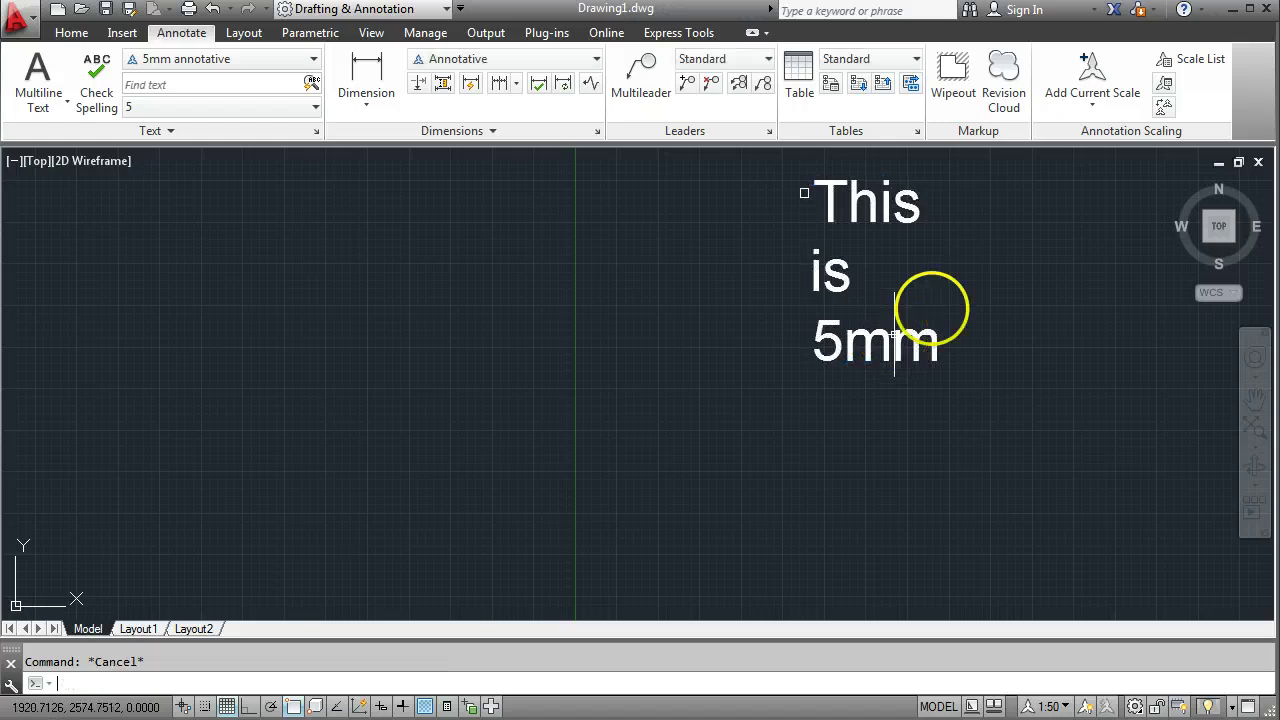
{"action": "middle_click_drag", "start_coordinate": [947, 300], "coordinate": [659, 391]}
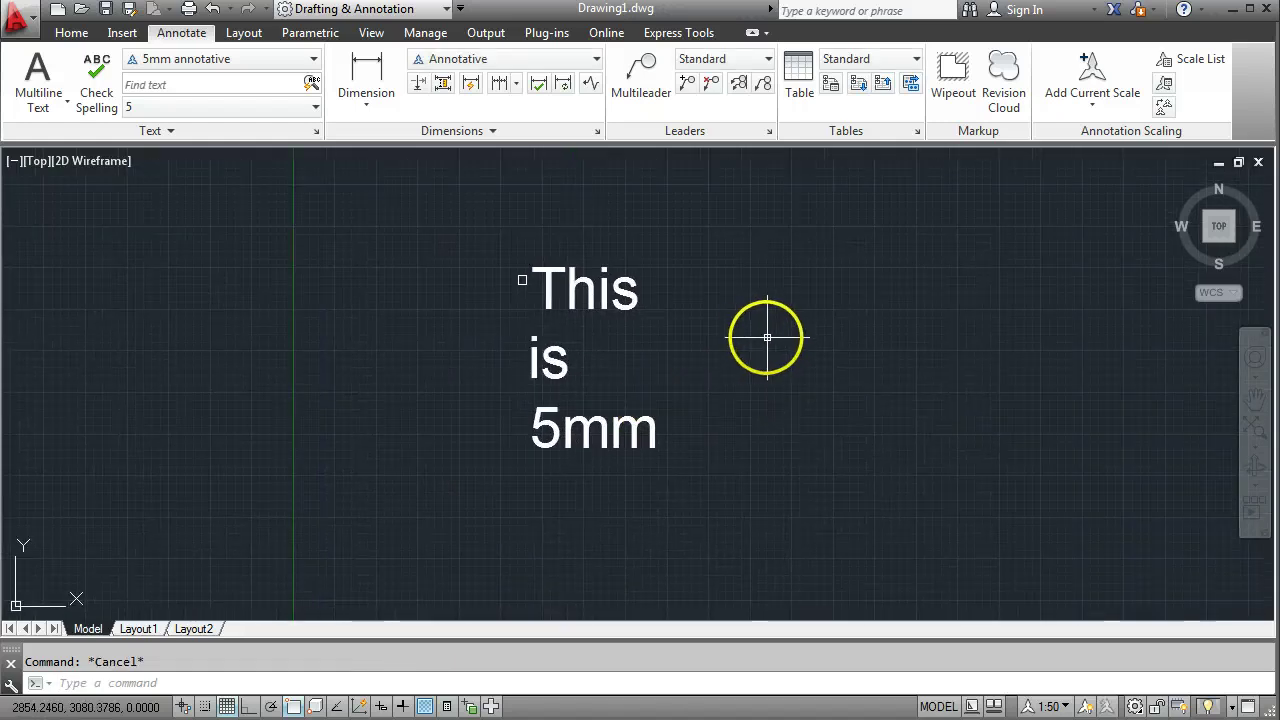
{"action": "scroll", "coordinate": [578, 268], "scroll_direction": "up", "scroll_amount": 2}
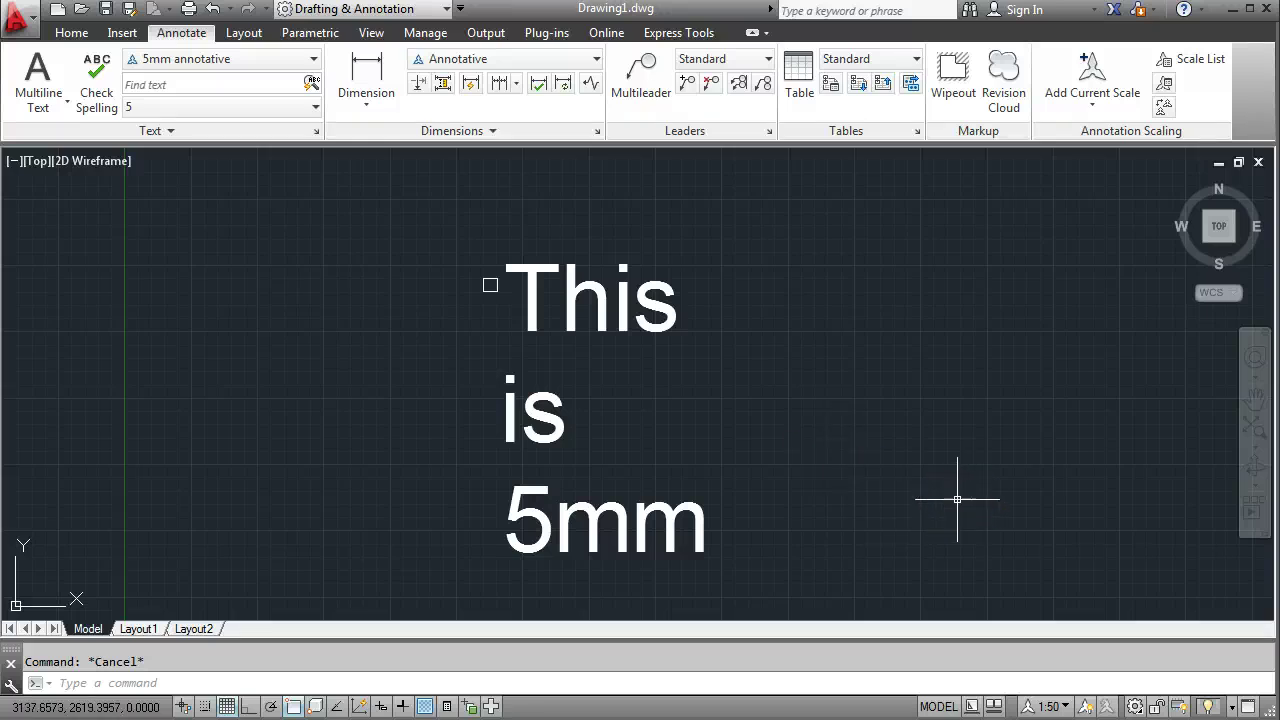
- Set the model space annotation scale to 1:100 and add that scale to the "This is 5mm" text
{"action": "left_click", "coordinate": [1055, 707]}
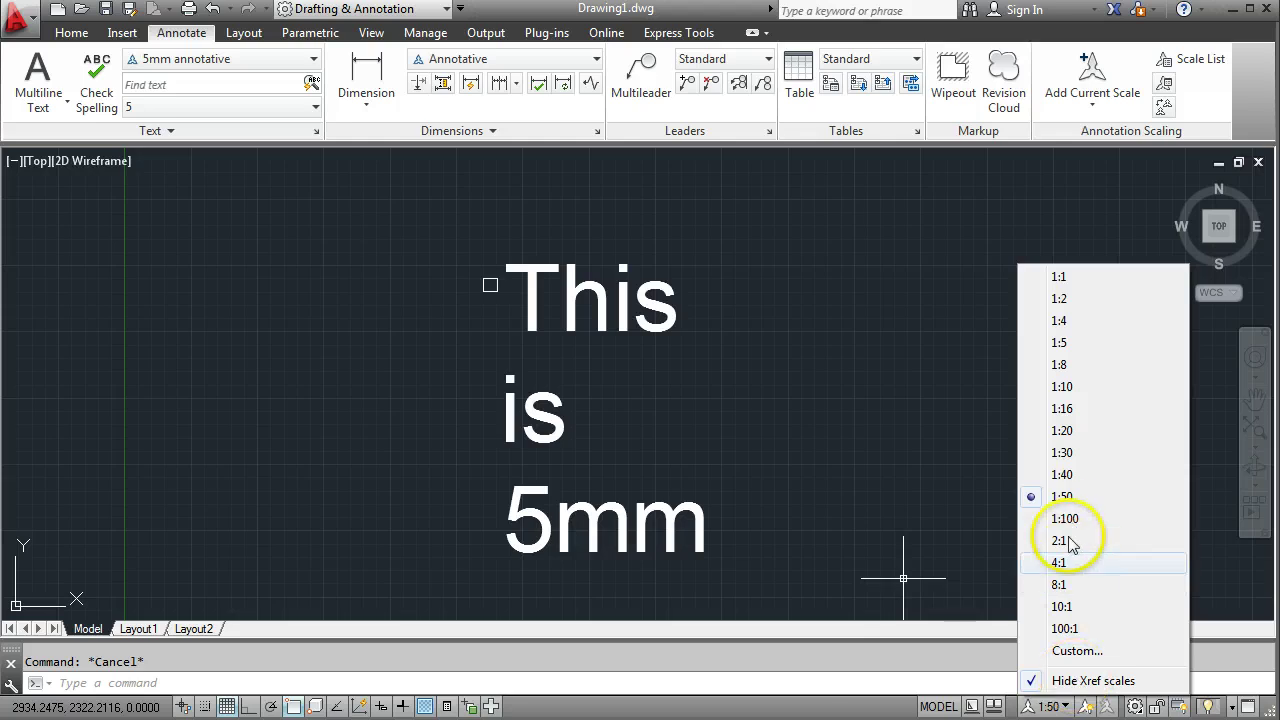
{"action": "left_click", "coordinate": [1065, 519]}
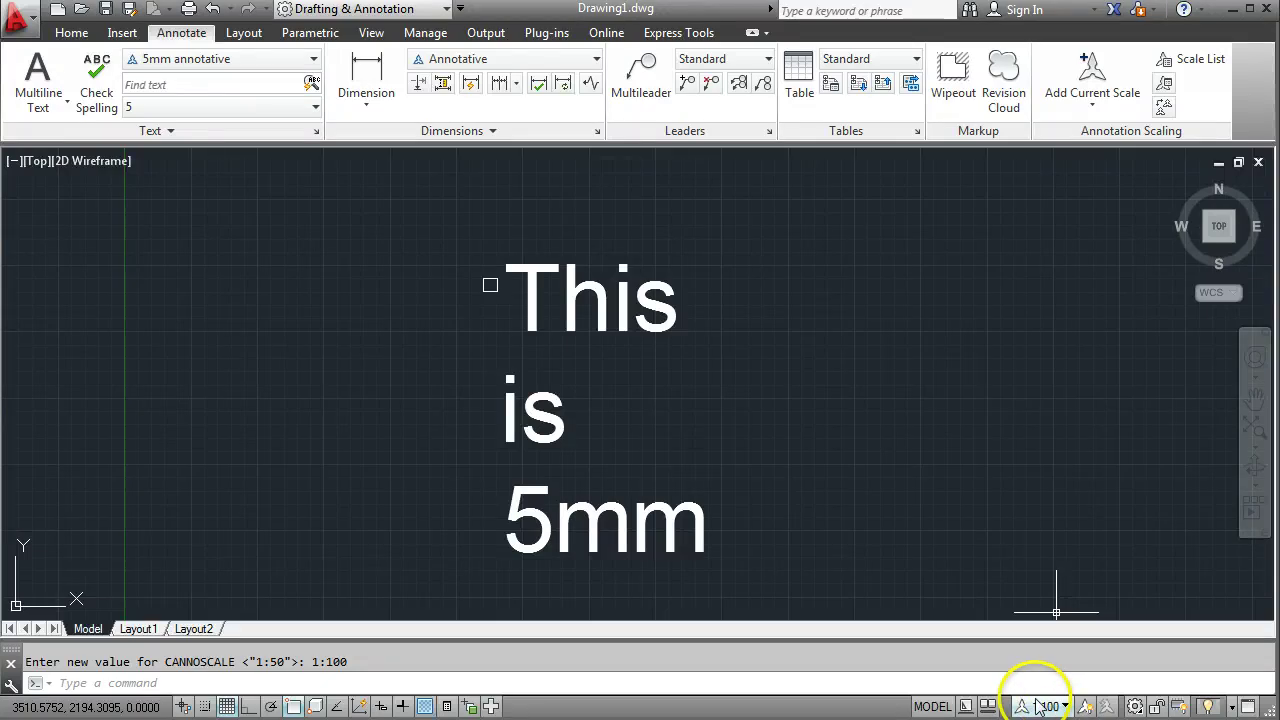
{"action": "left_click", "coordinate": [1053, 710]}
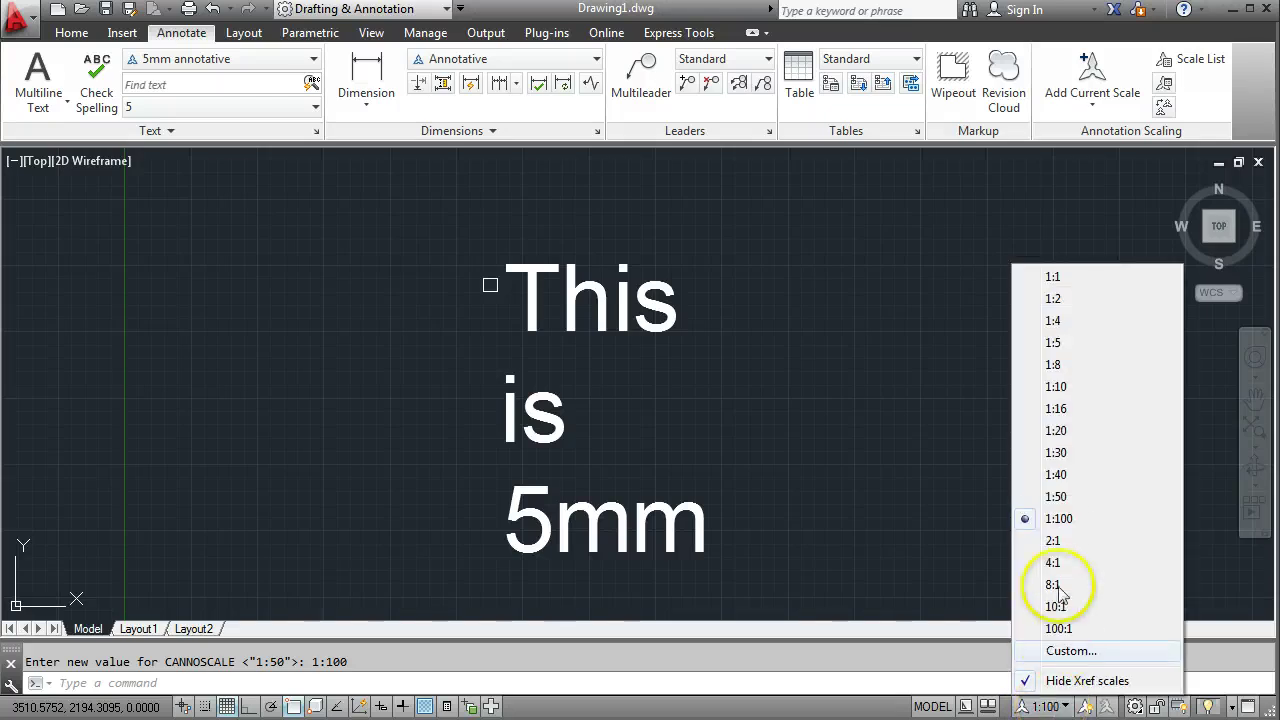
{"action": "left_click", "coordinate": [1073, 516]}
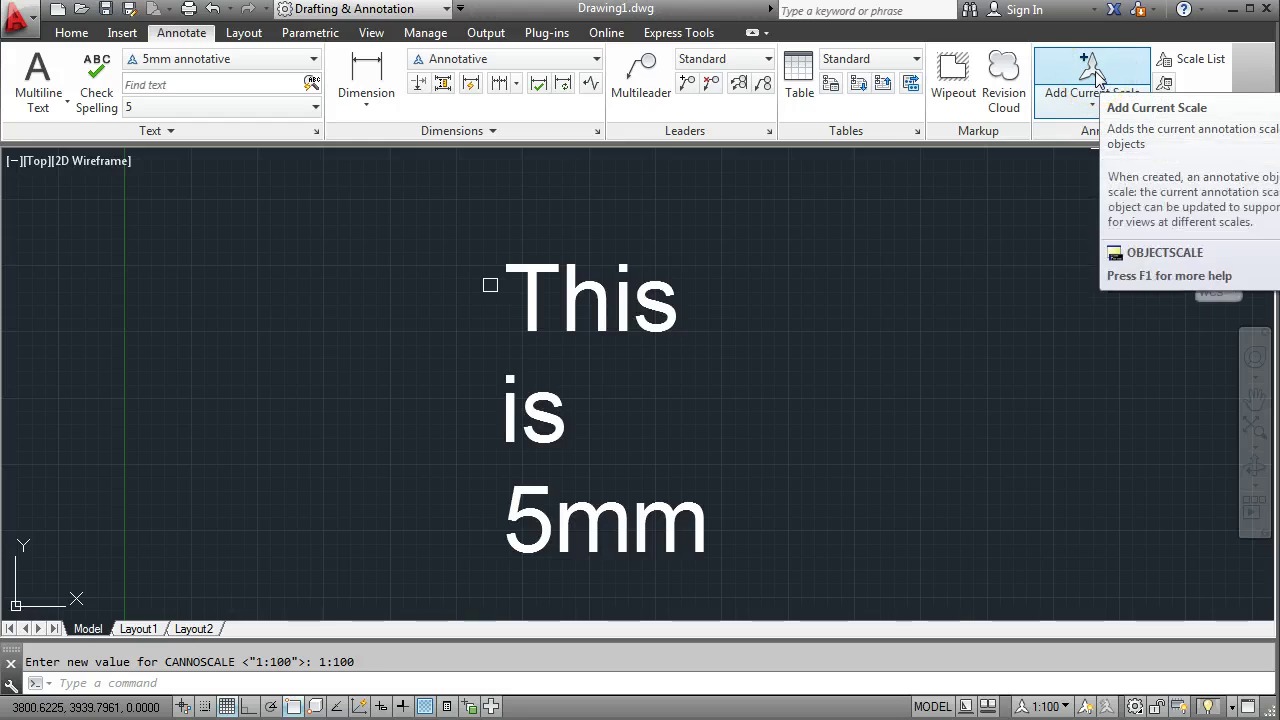
{"action": "left_click", "coordinate": [597, 508]}
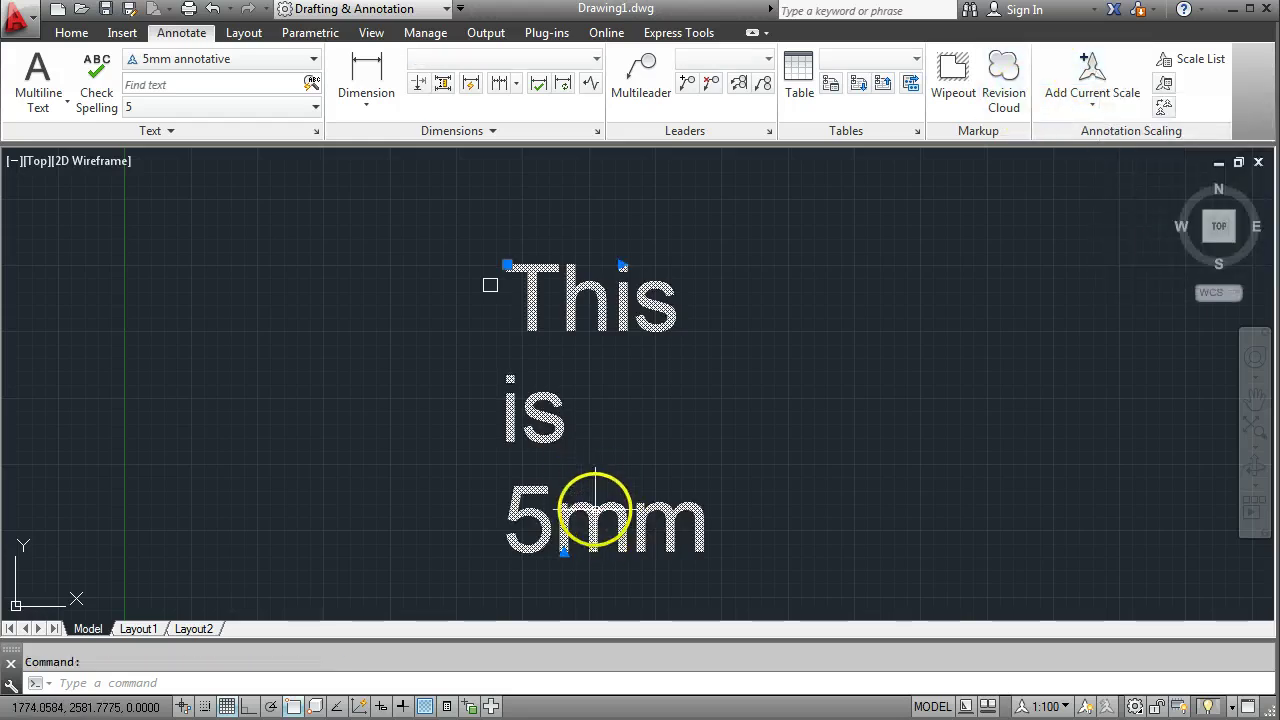
{"action": "left_click", "coordinate": [1090, 62]}
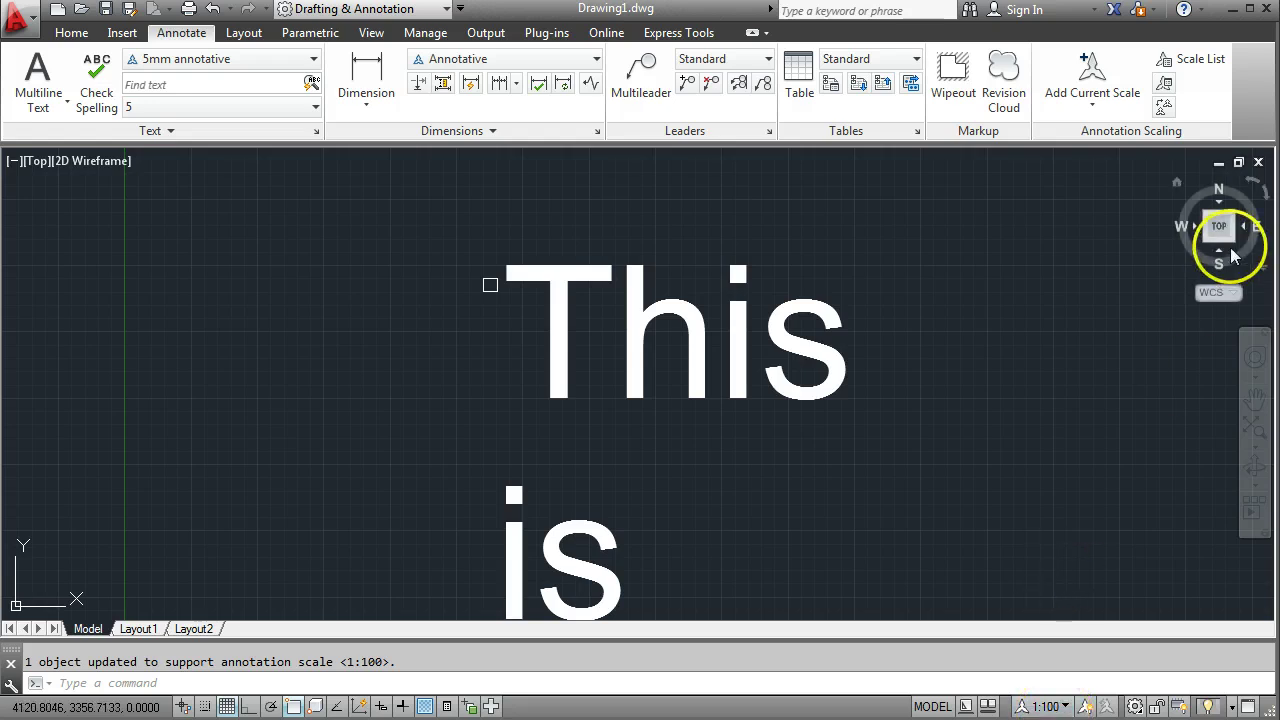
- Review the annotation scales assigned to the "This is 5mm" text and leave the list unmodified
{"action": "left_click", "coordinate": [1164, 88]}
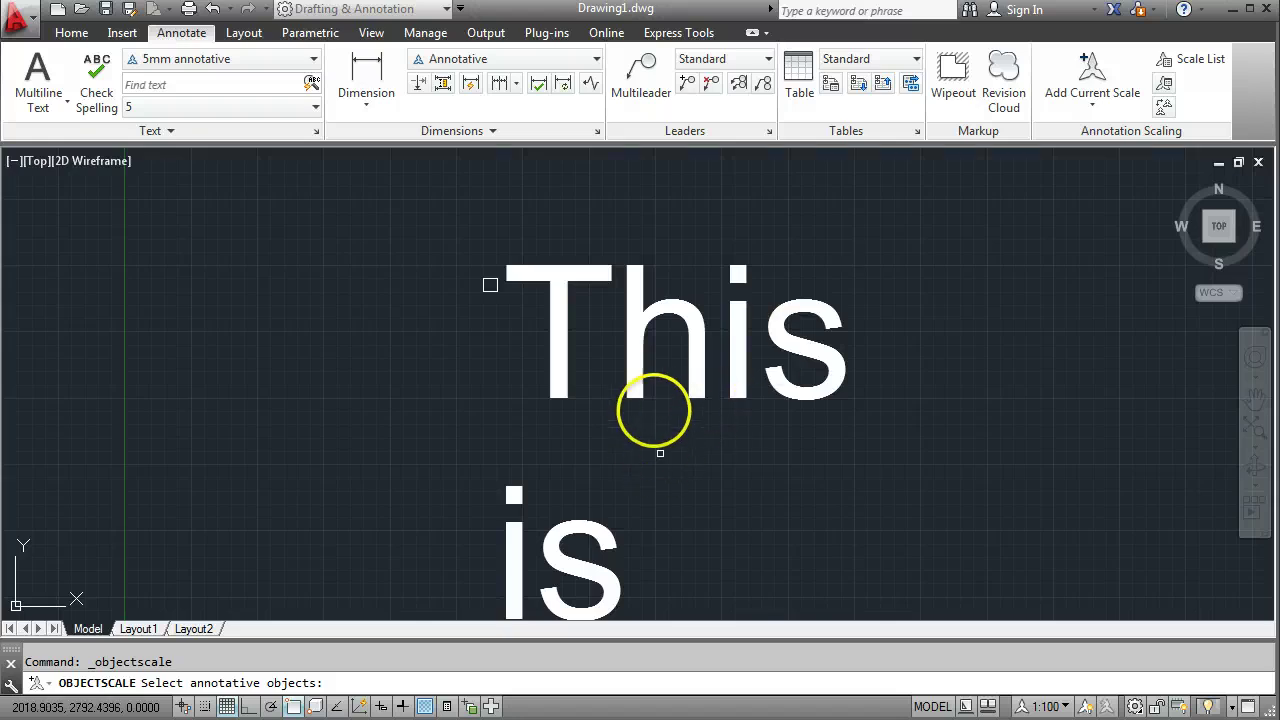
{"action": "left_click", "coordinate": [711, 342]}
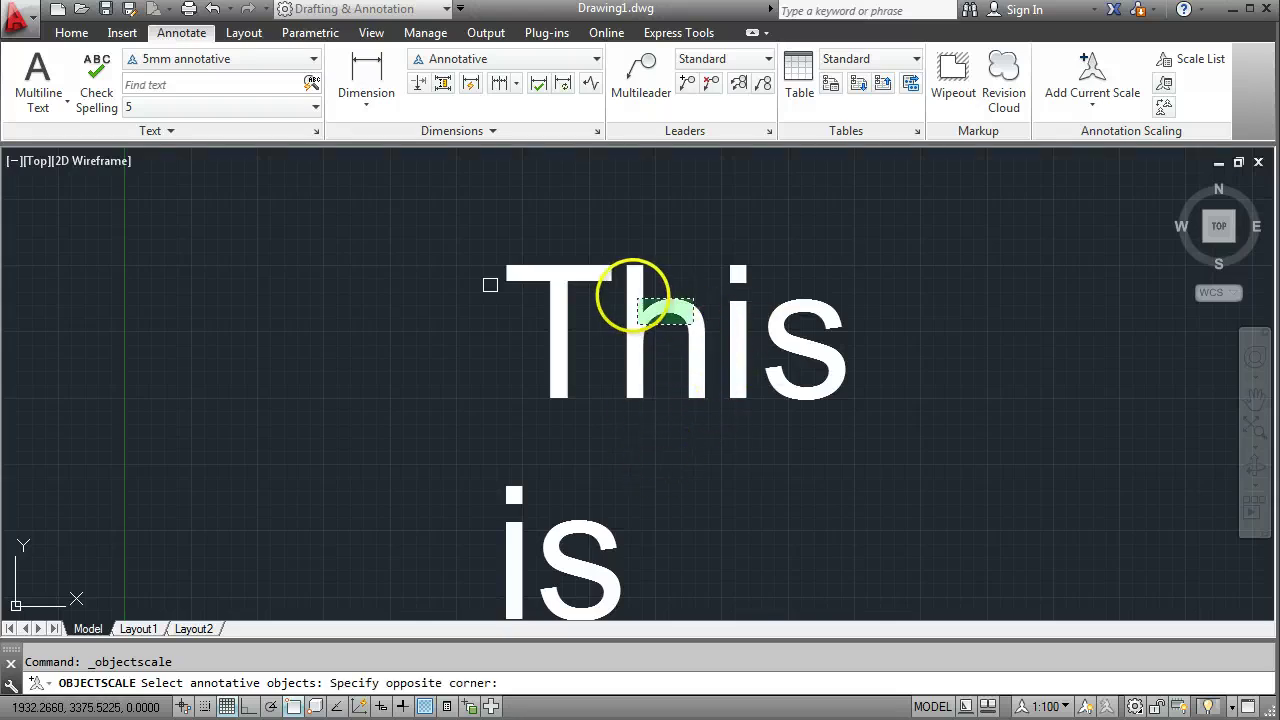
{"action": "left_click", "coordinate": [632, 282]}
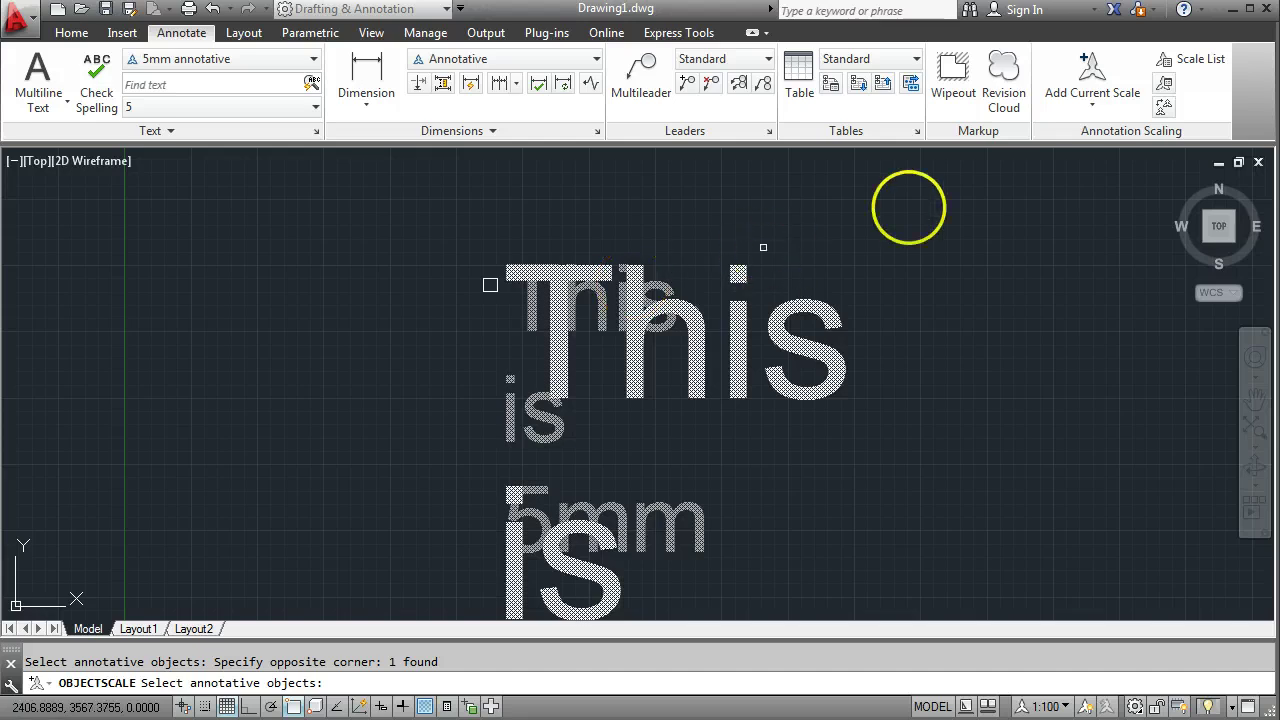
{"action": "left_click", "coordinate": [1165, 90]}
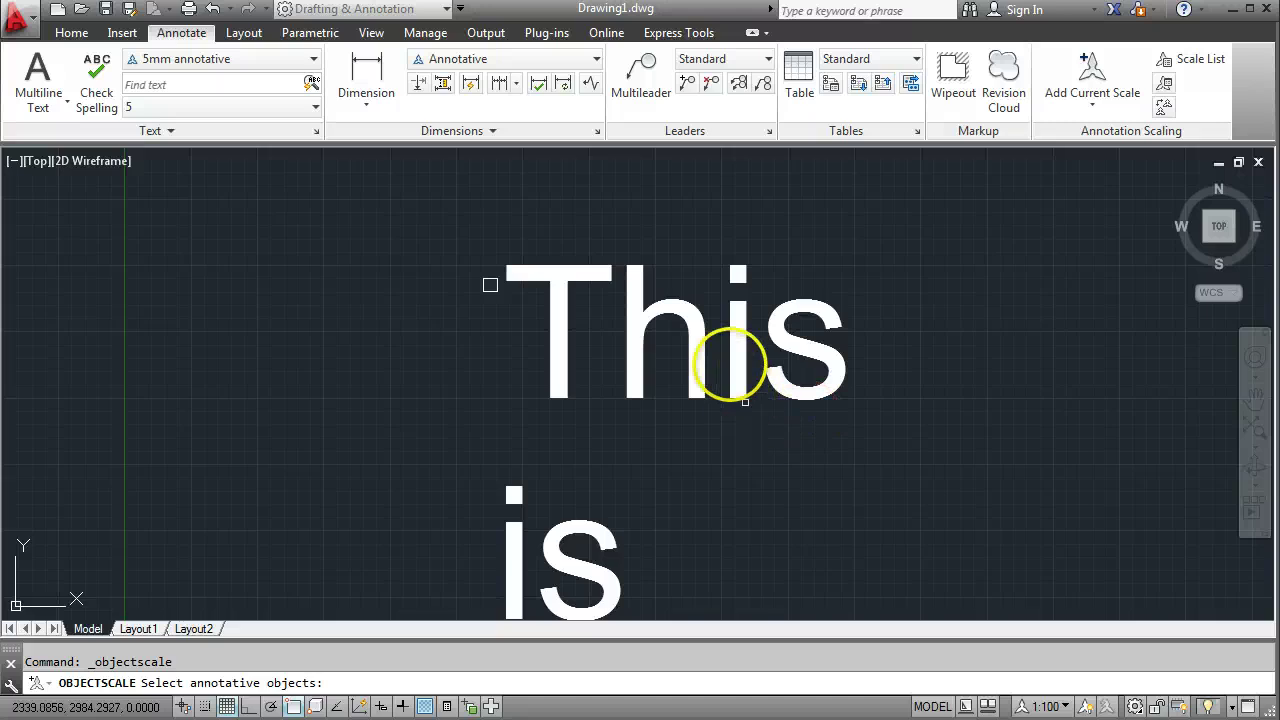
{"action": "left_click", "coordinate": [729, 366]}
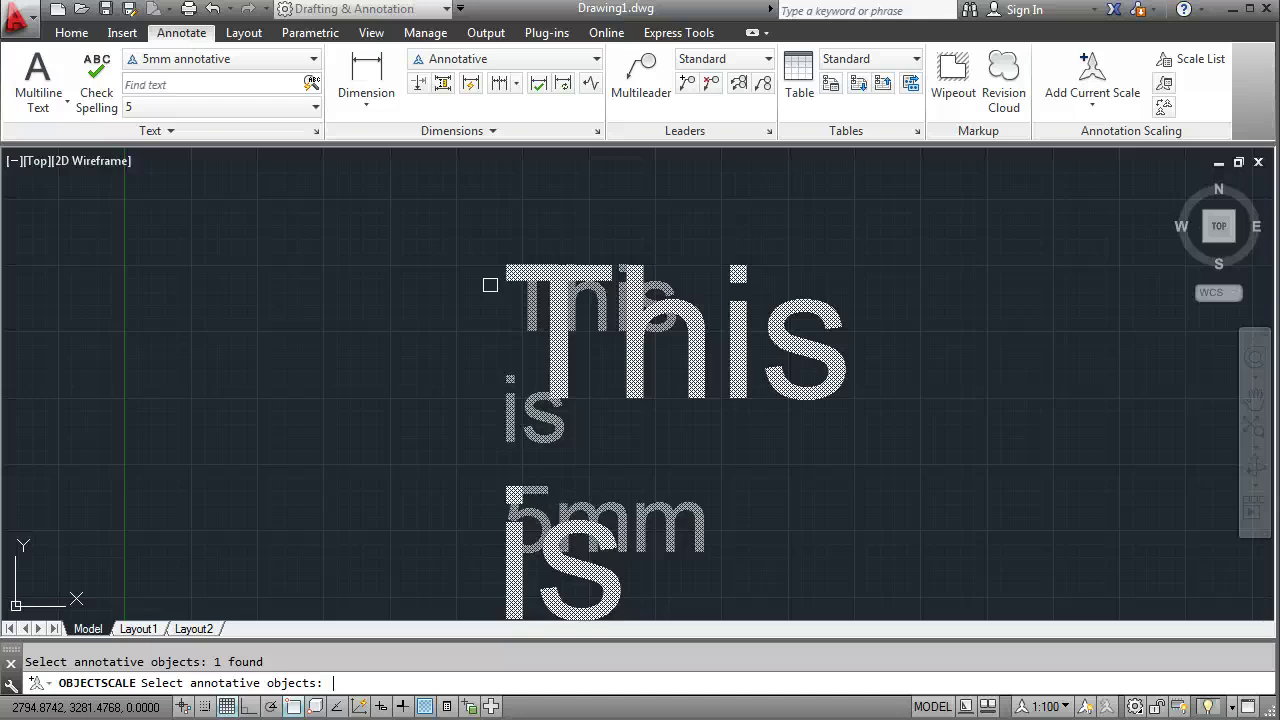
{"action": "key", "text": "Return"}
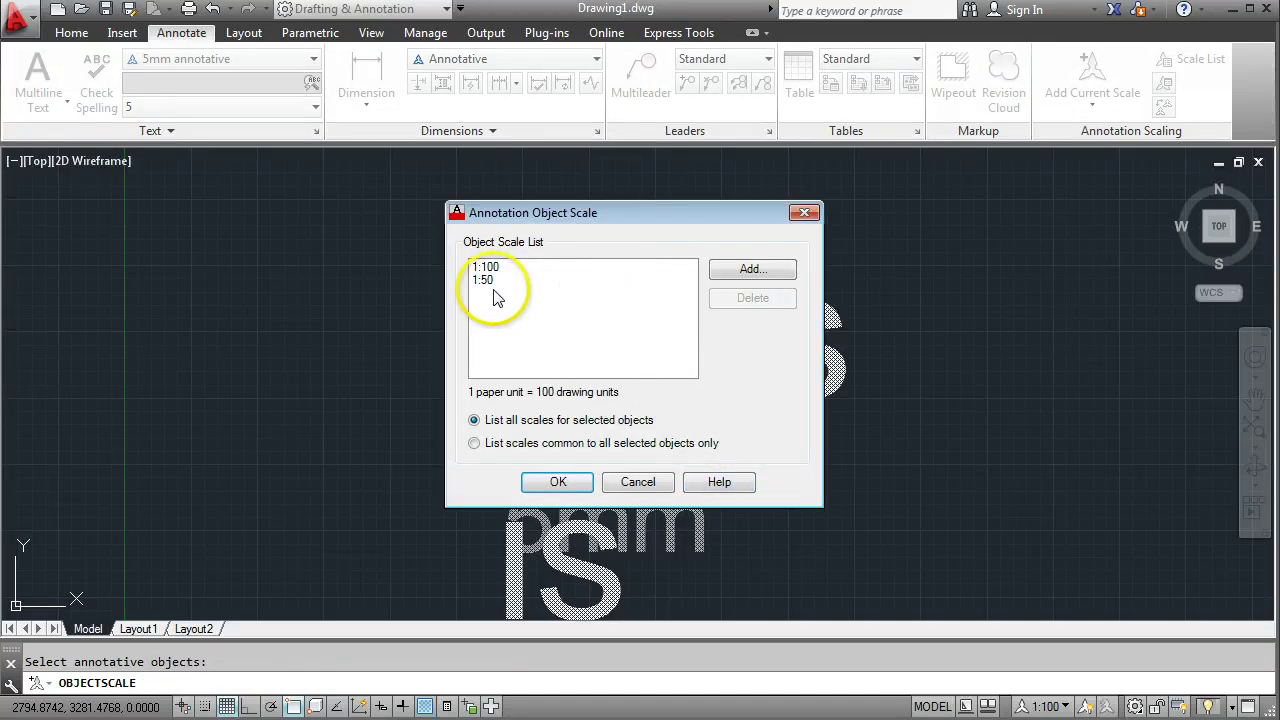
{"action": "left_click", "coordinate": [805, 213]}
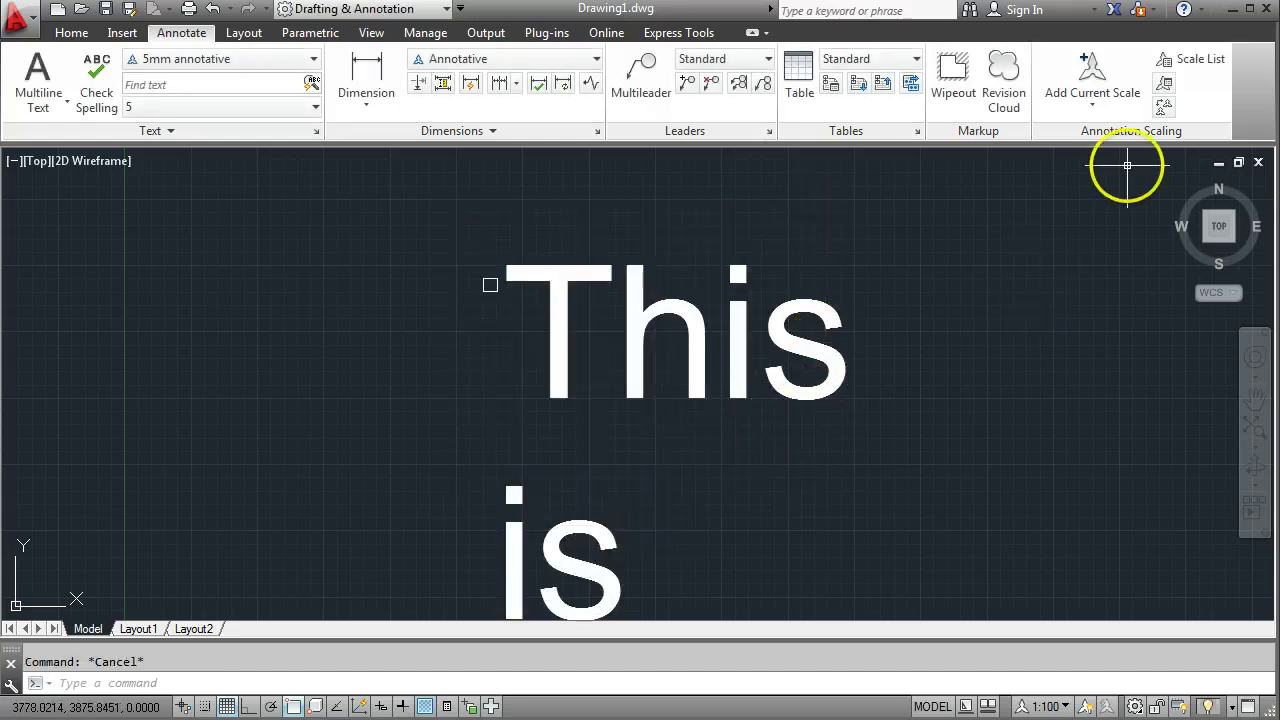
- Add the annotation scales 1:10, 1:20 and 1:5 to the "This is 5mm" text's object scale list
{"action": "left_click", "coordinate": [1165, 90]}
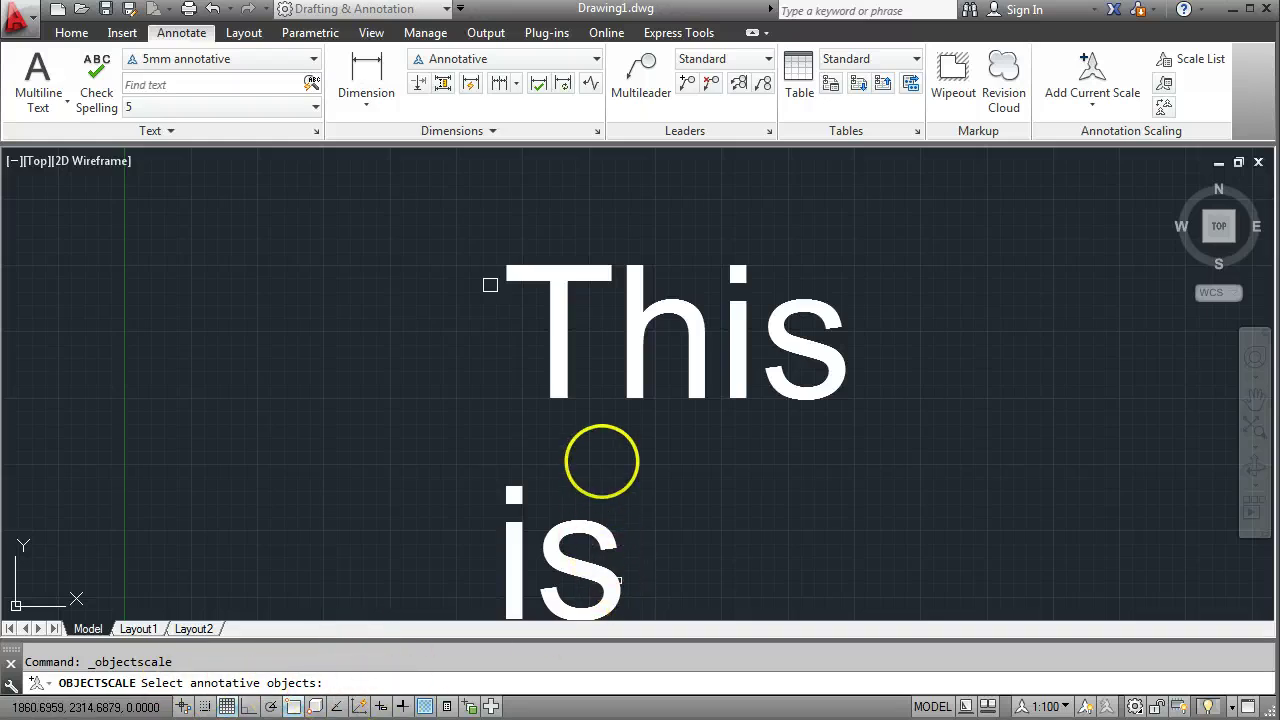
{"action": "left_click", "coordinate": [634, 388]}
{"action": "left_click", "coordinate": [606, 355]}
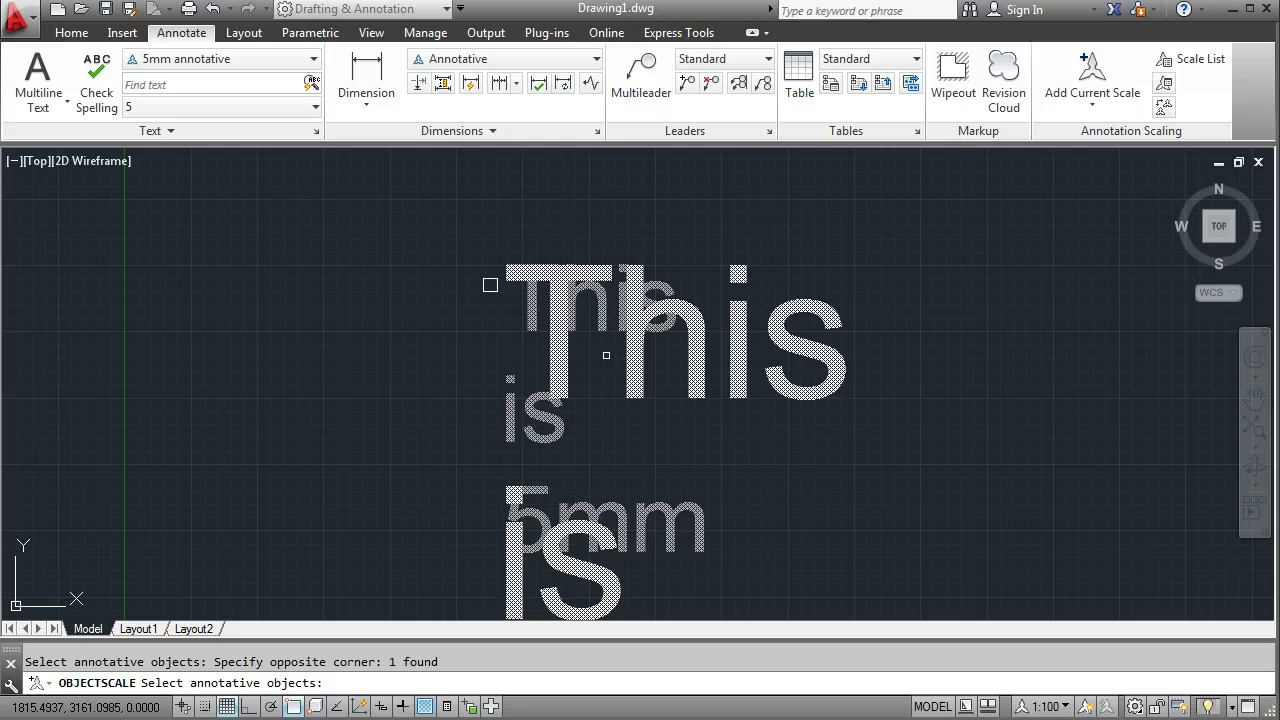
{"action": "key", "text": "Return"}
{"action": "left_click", "coordinate": [542, 300]}
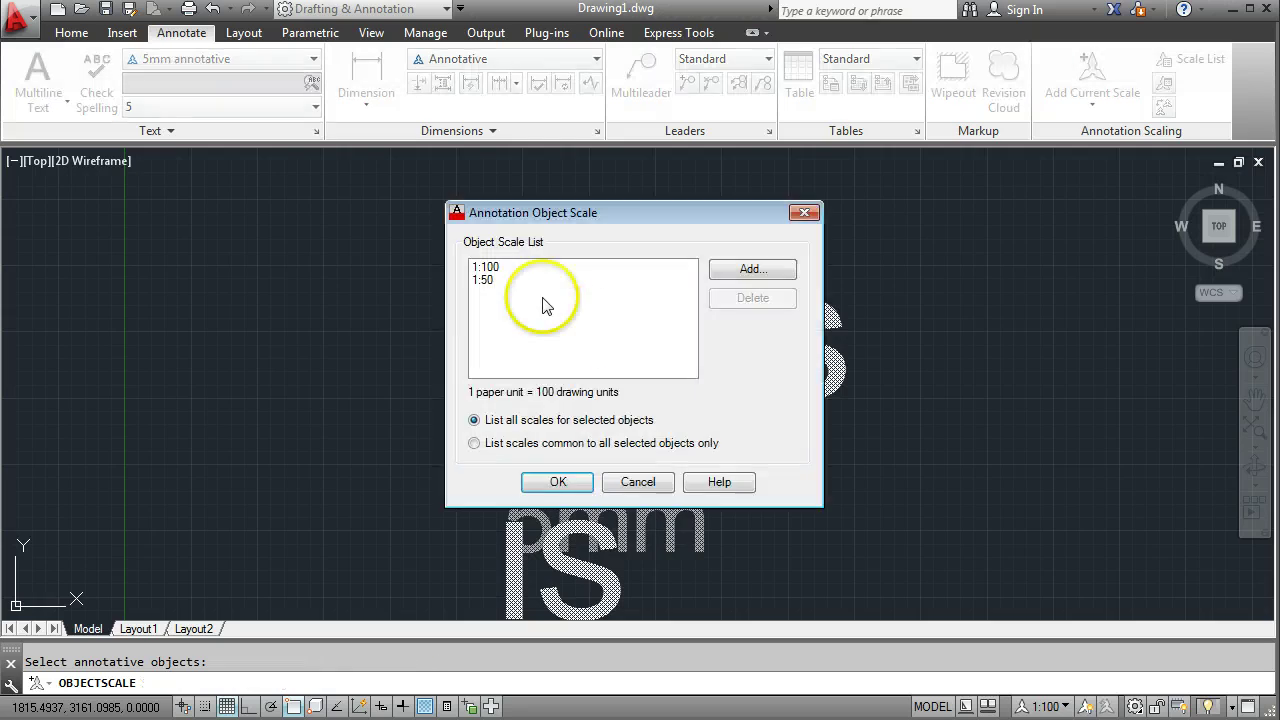
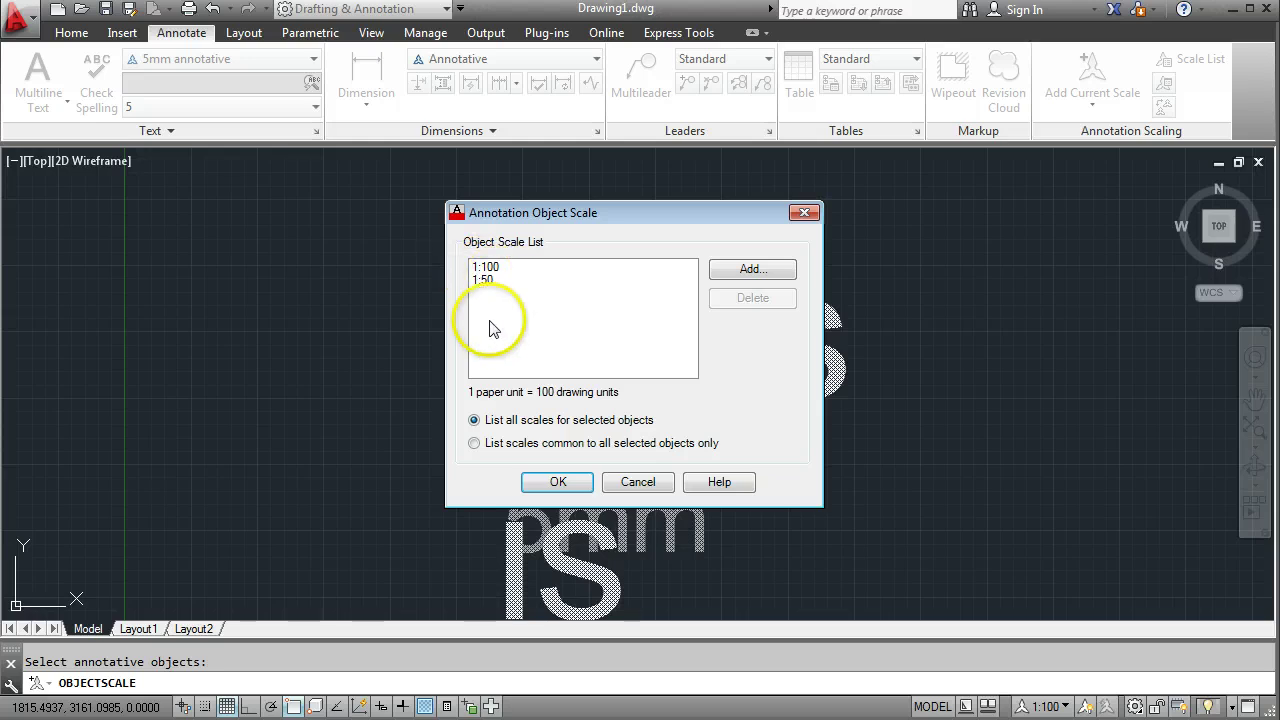
{"action": "left_click", "coordinate": [750, 269]}
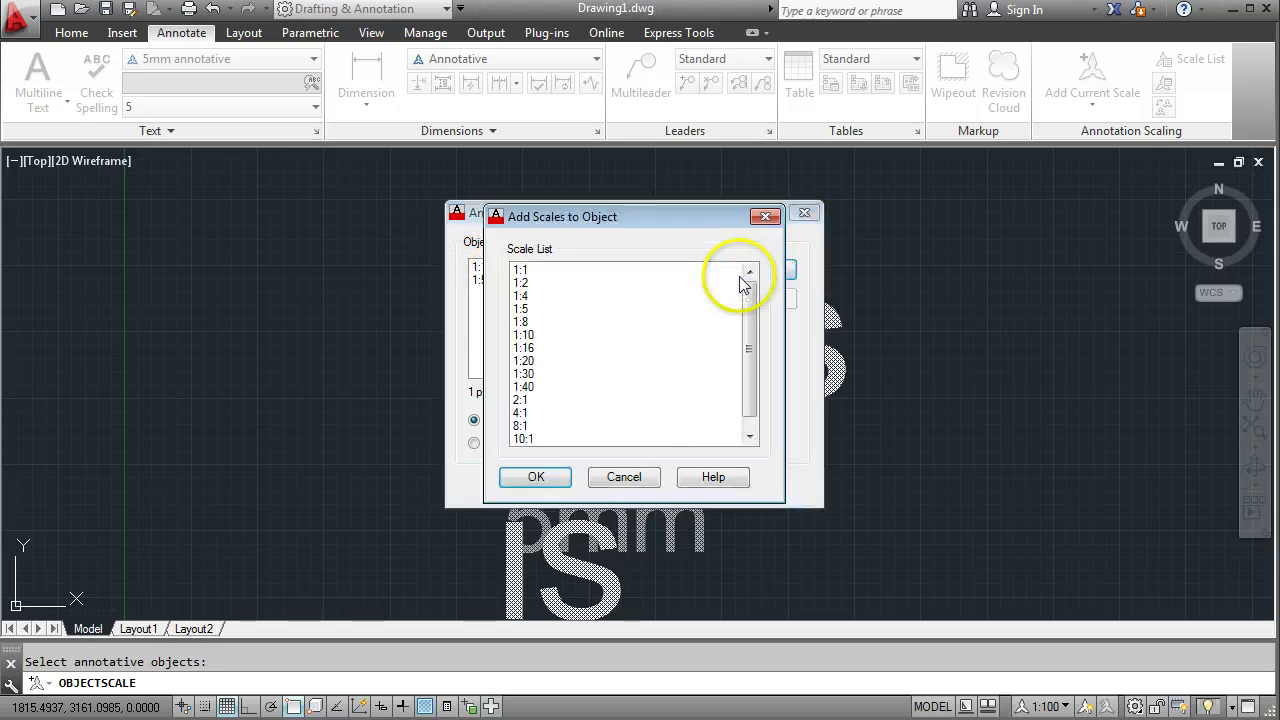
{"action": "left_click", "coordinate": [530, 335]}
{"action": "left_click_drag", "start_coordinate": [617, 232], "coordinate": [818, 230]}
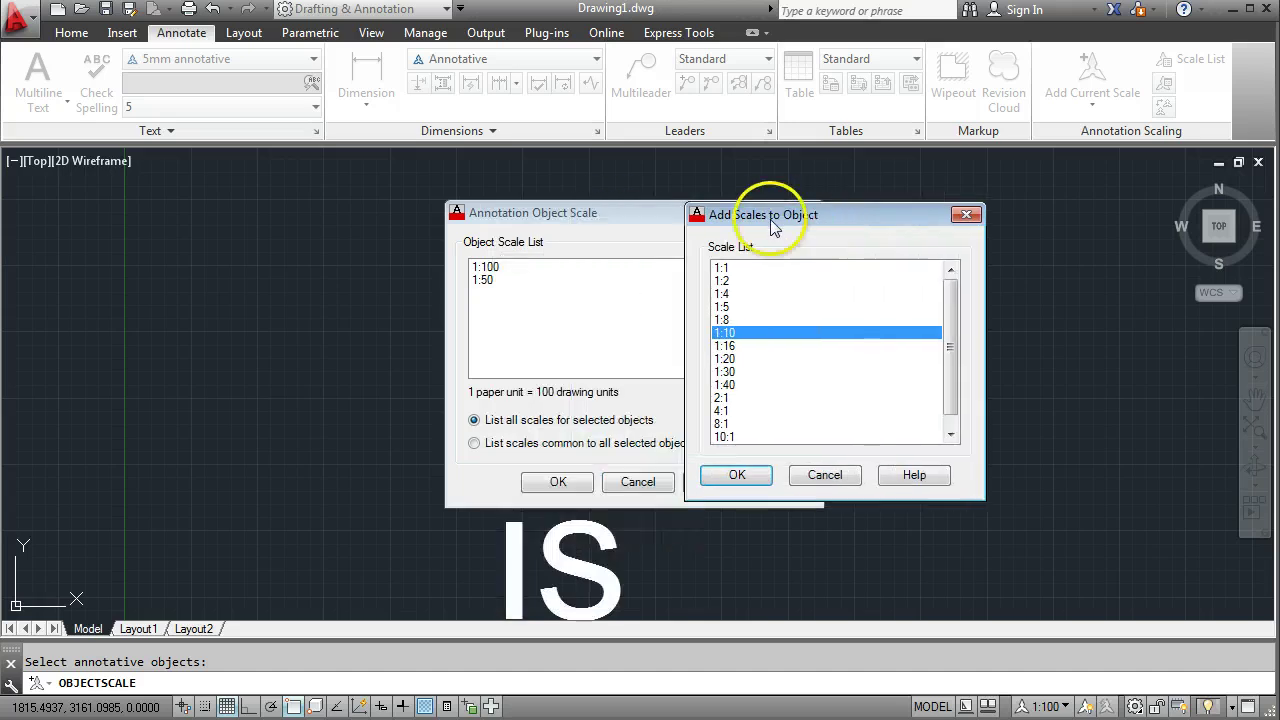
{"action": "left_click", "coordinate": [724, 359], "text": "ctrl"}
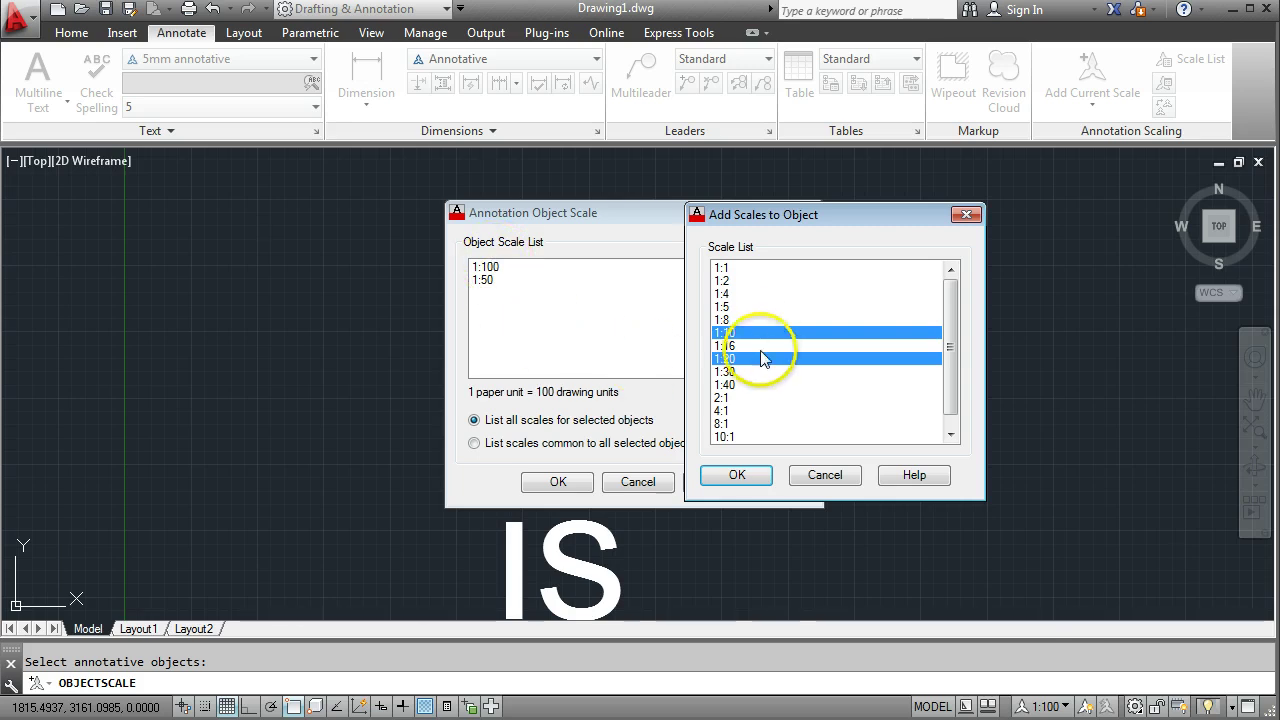
{"action": "left_click", "coordinate": [722, 306], "text": "ctrl"}
{"action": "left_click", "coordinate": [722, 306], "text": "ctrl"}
{"action": "left_click", "coordinate": [722, 306], "text": "ctrl"}
{"action": "left_click", "coordinate": [737, 476]}
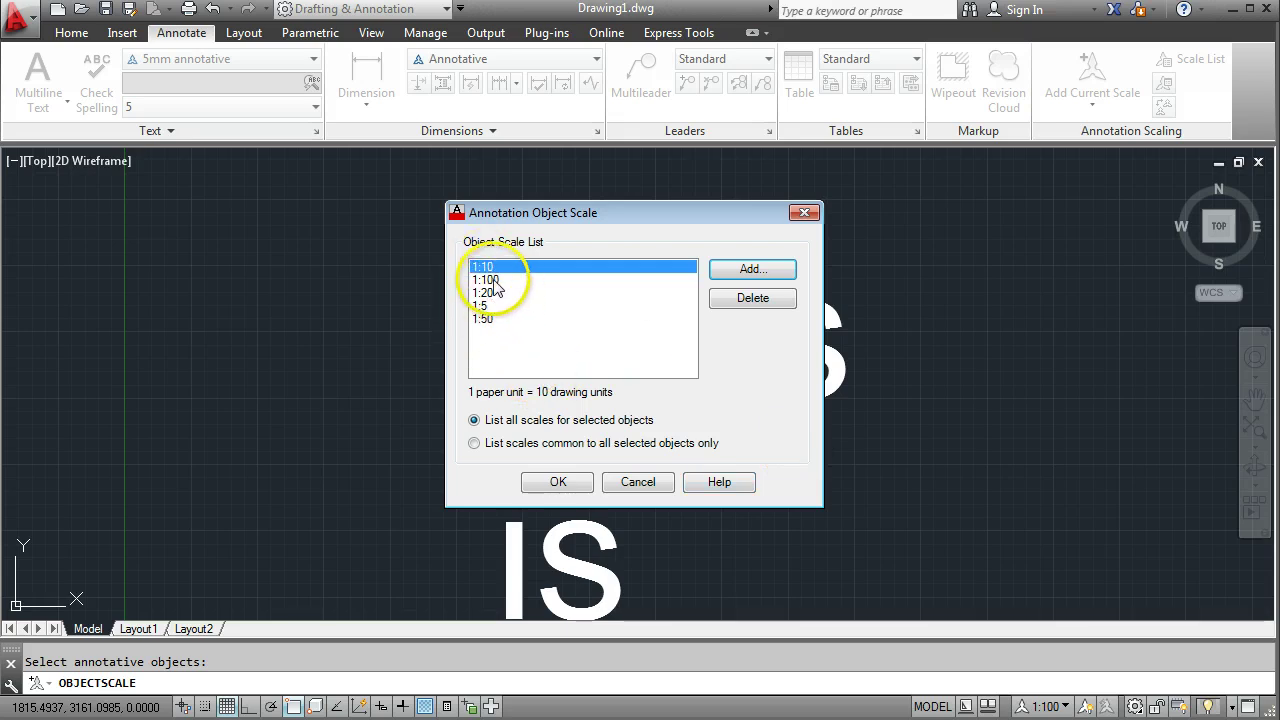
- Add the 1:8 scale to the text's object scale list and accept the scale changes
{"action": "left_click", "coordinate": [745, 275]}
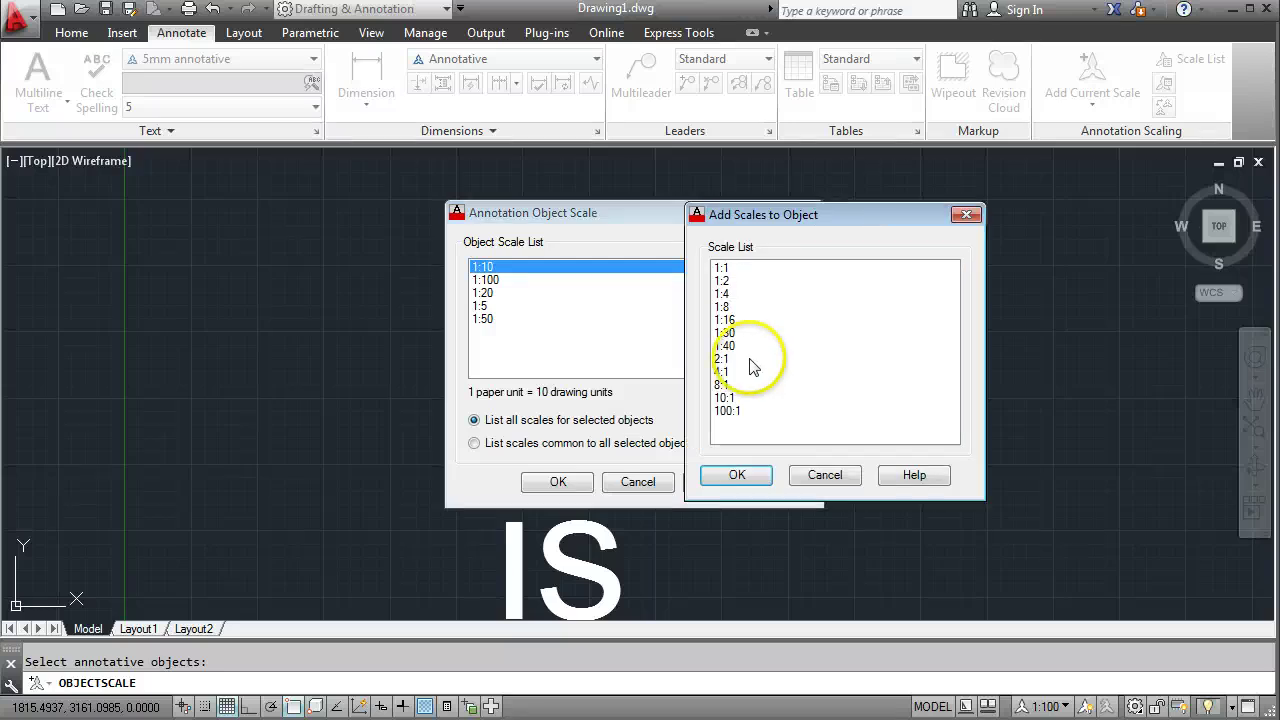
{"action": "left_click", "coordinate": [729, 306]}
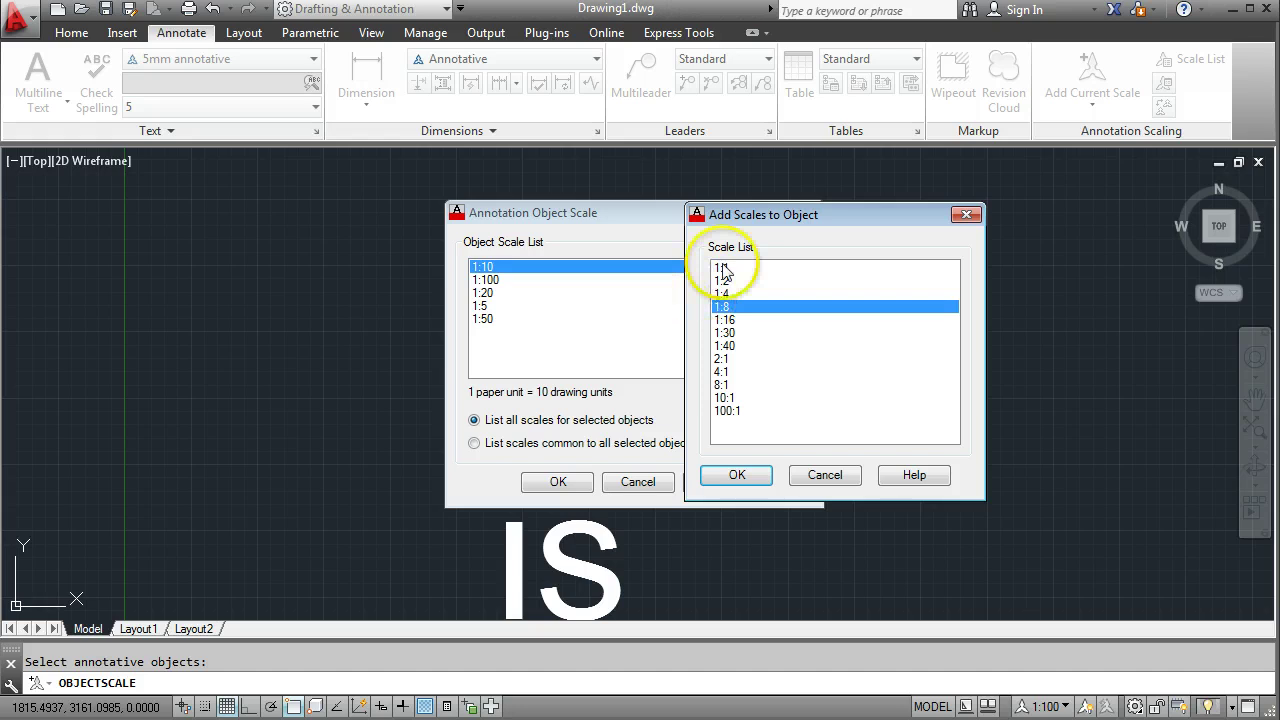
{"action": "left_click", "coordinate": [737, 477]}
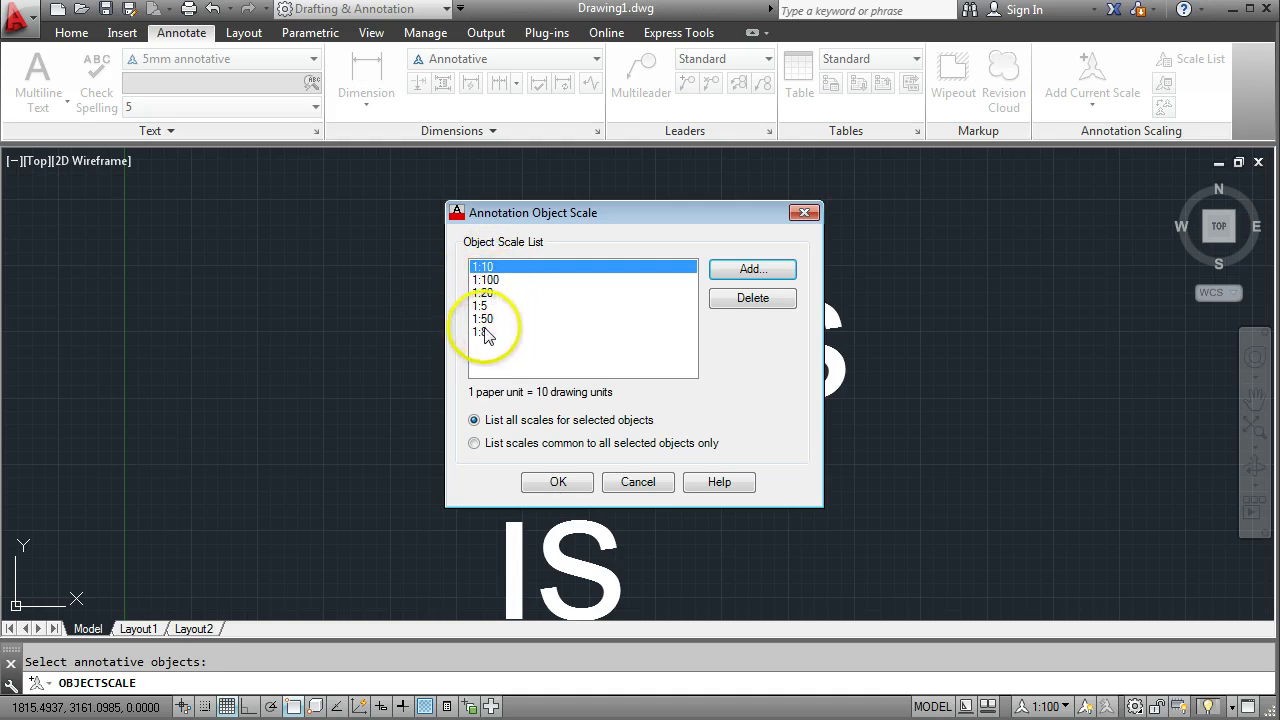
{"action": "left_click", "coordinate": [556, 483]}
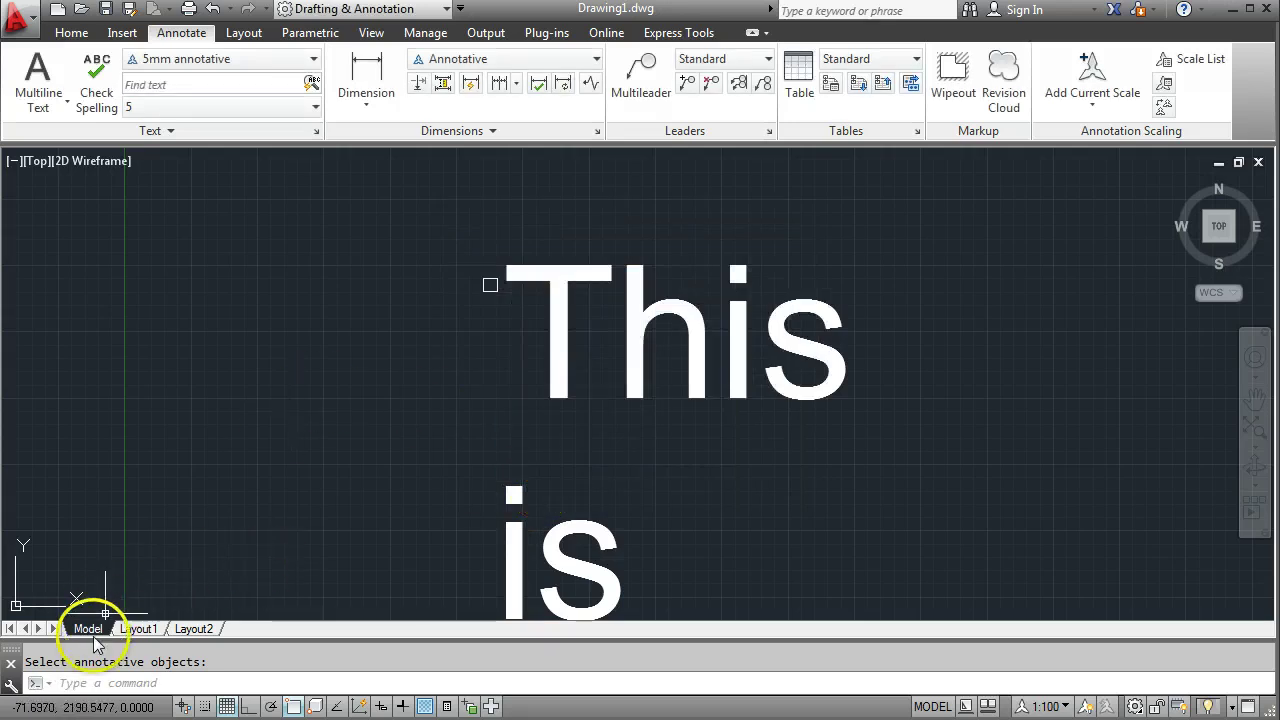
- Set the Layout1 viewport scale to 1:10 and centre the square and its text in the viewport
{"action": "left_click", "coordinate": [137, 634]}
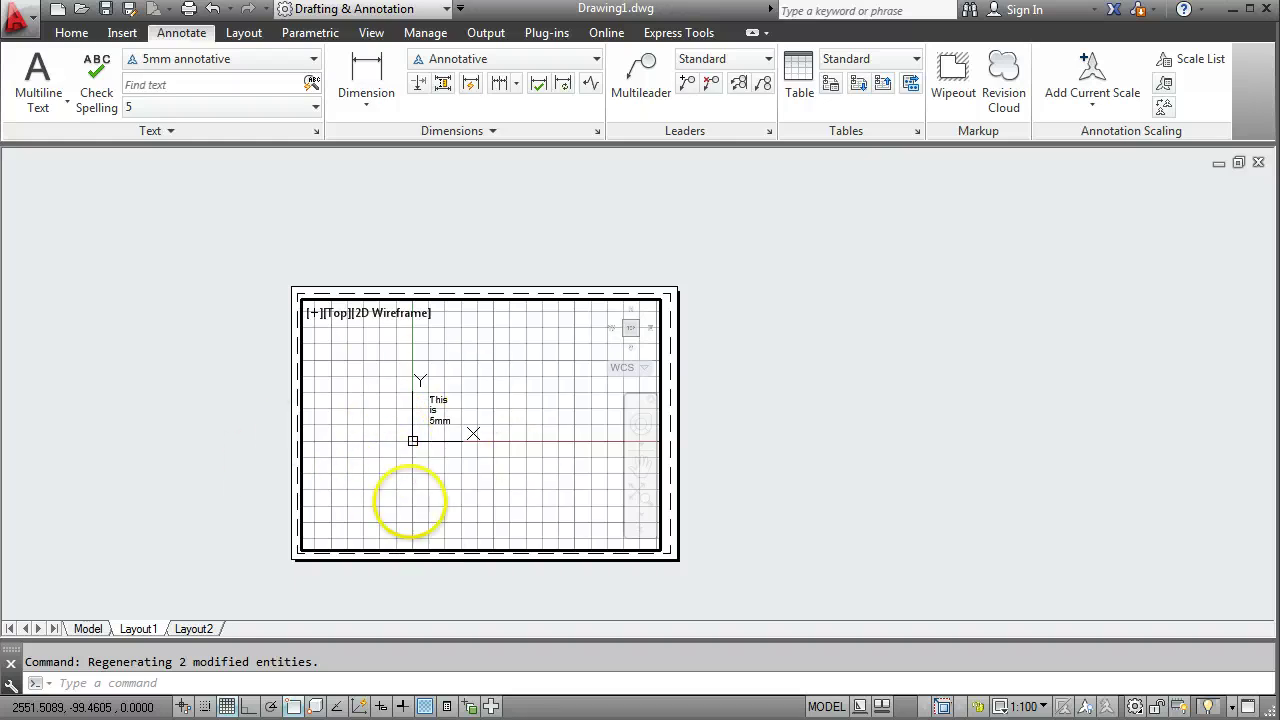
{"action": "left_click", "coordinate": [1023, 707]}
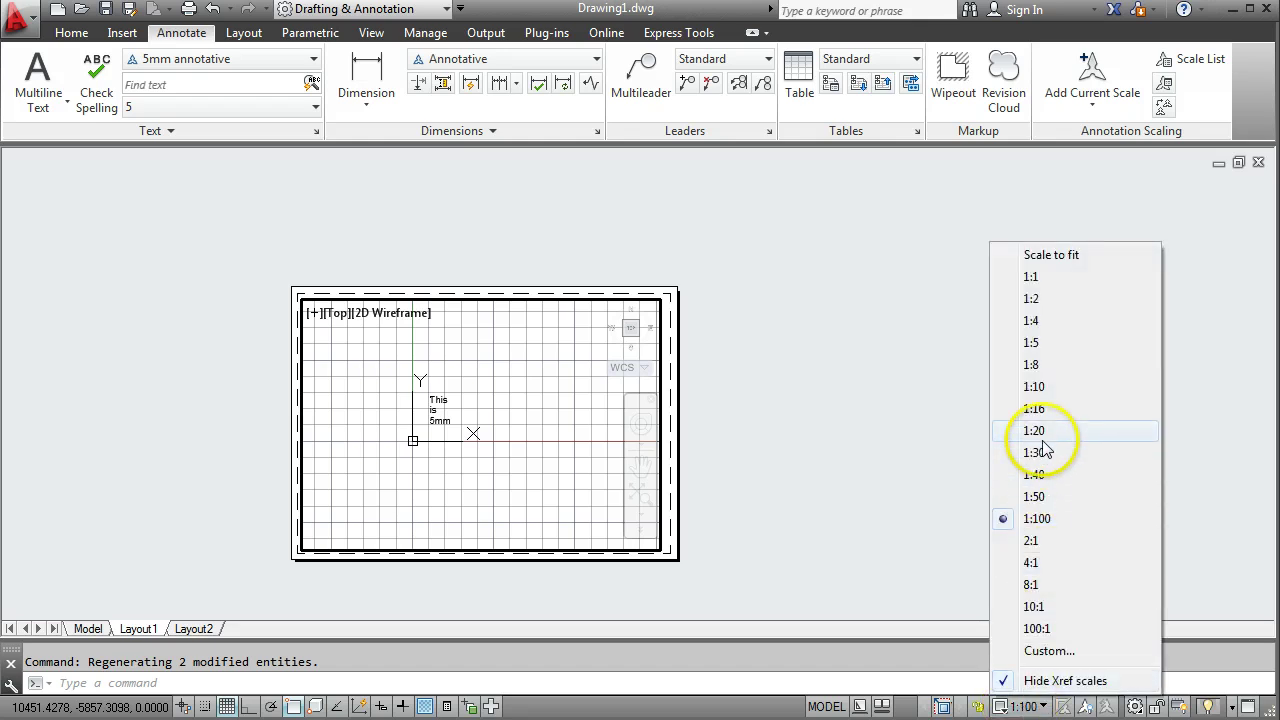
{"action": "left_click", "coordinate": [1040, 388]}
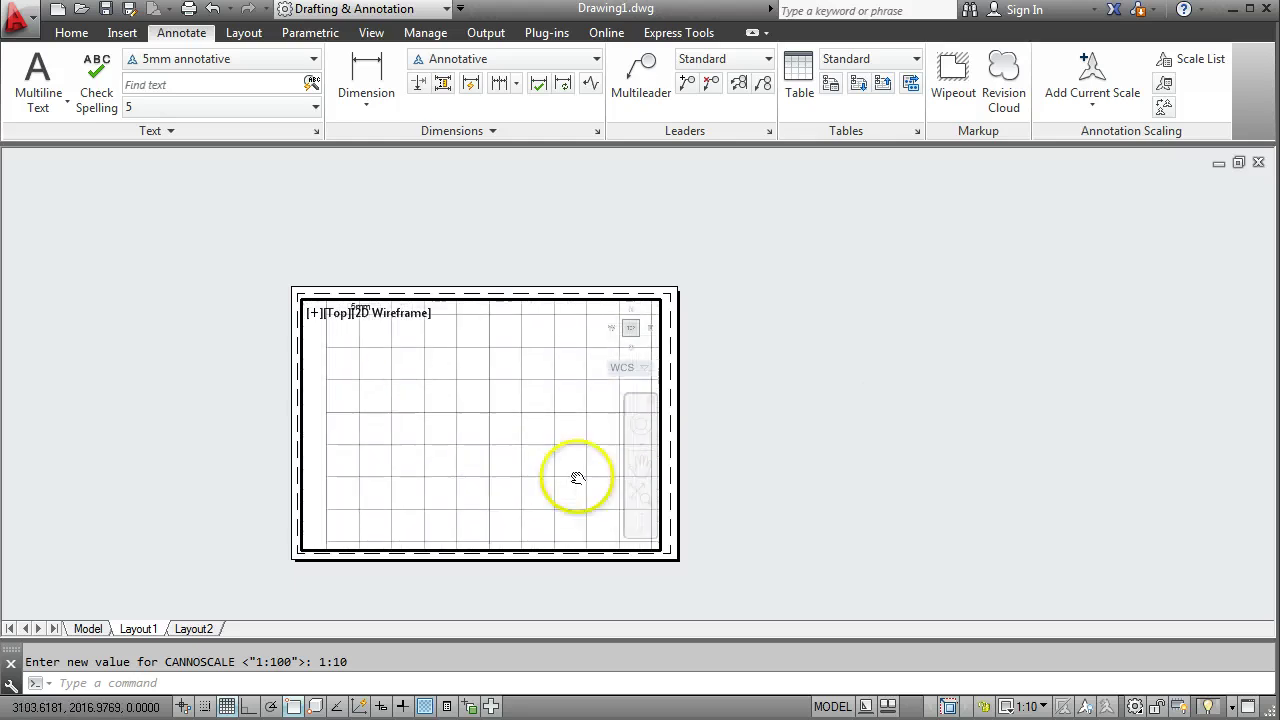
{"action": "middle_click_drag", "start_coordinate": [419, 388], "coordinate": [494, 443]}
{"action": "scroll", "coordinate": [486, 389], "scroll_direction": "up", "scroll_amount": 2}
{"action": "mouse_move", "coordinate": [486, 389]}
{"action": "middle_mouse_down"}
{"action": "mouse_move", "coordinate": [477, 423]}
{"action": "mouse_move", "coordinate": [443, 425]}
{"action": "middle_mouse_up"}
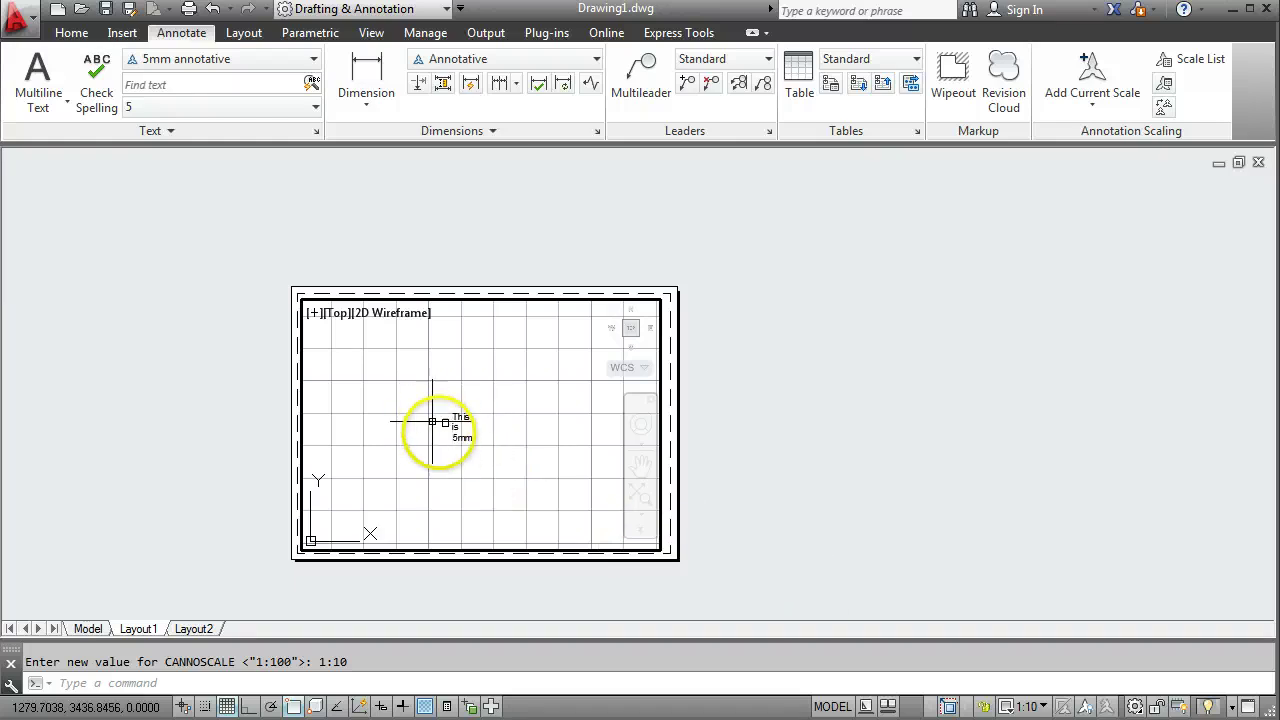
{"action": "mouse_move", "coordinate": [455, 432]}
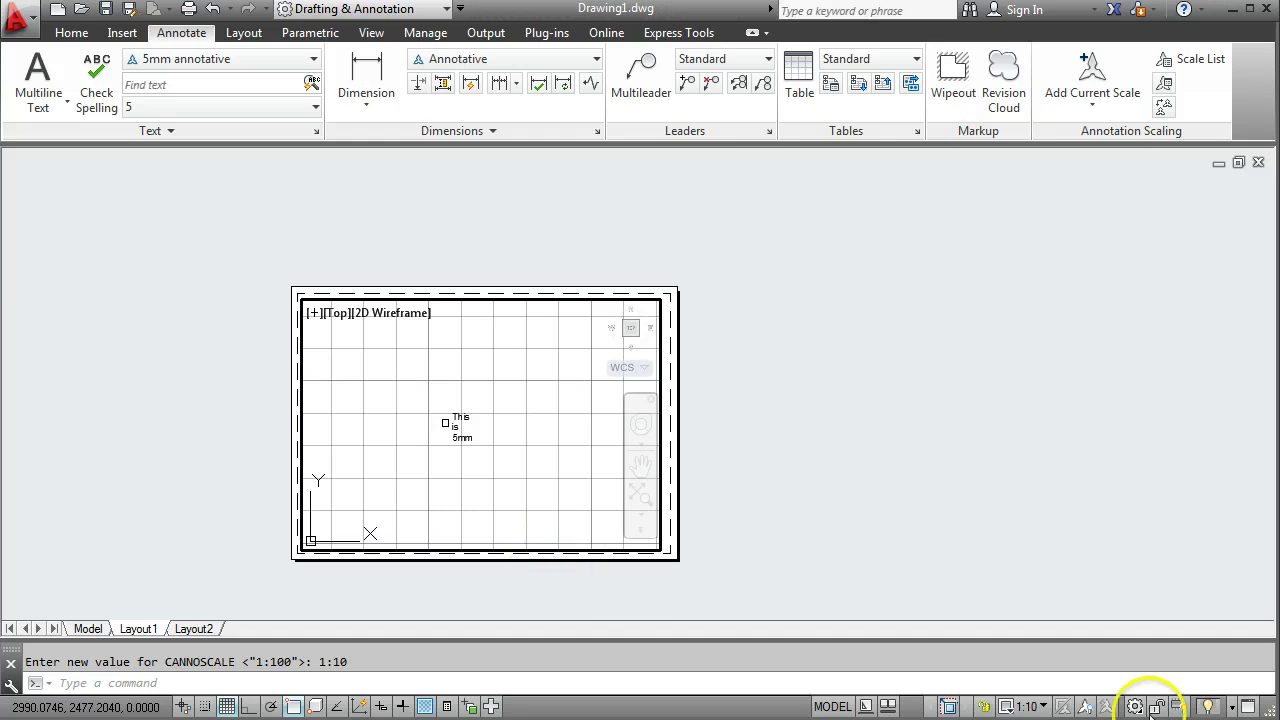
- Set the Layout1 viewport scale to 1:5 and check the text beside the square
{"action": "left_click", "coordinate": [1044, 707]}
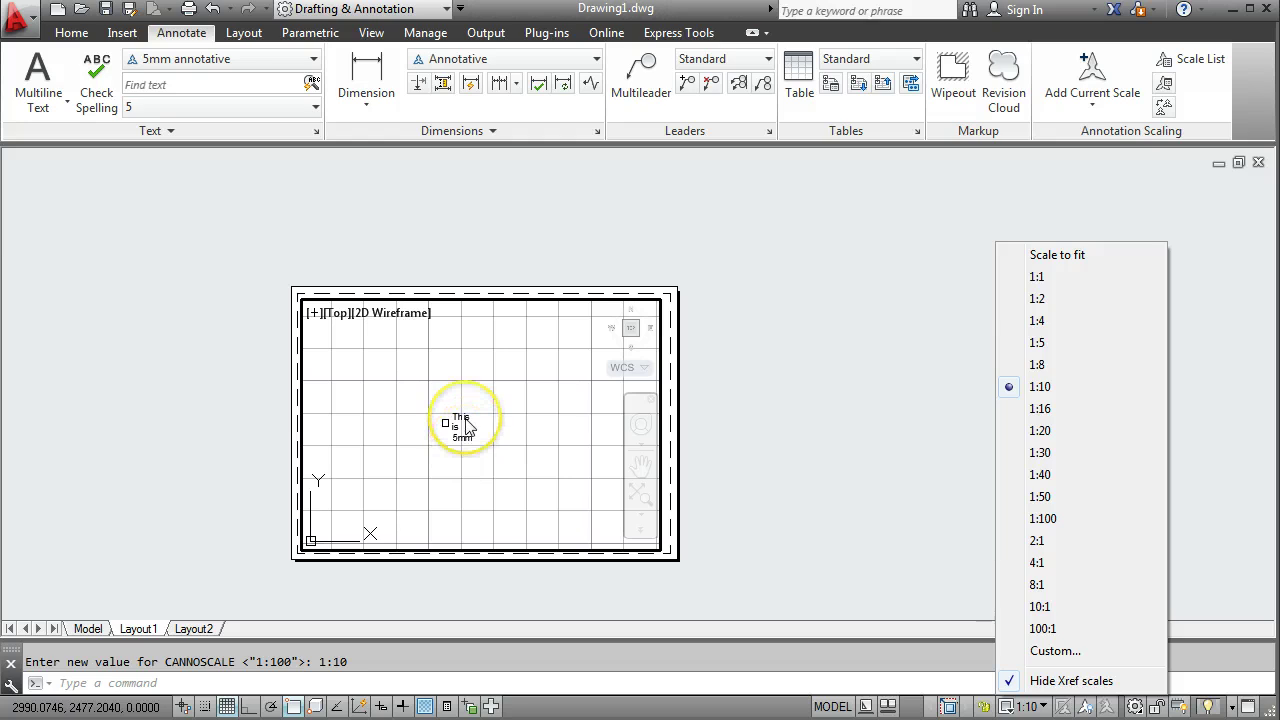
{"action": "left_click", "coordinate": [1040, 343]}
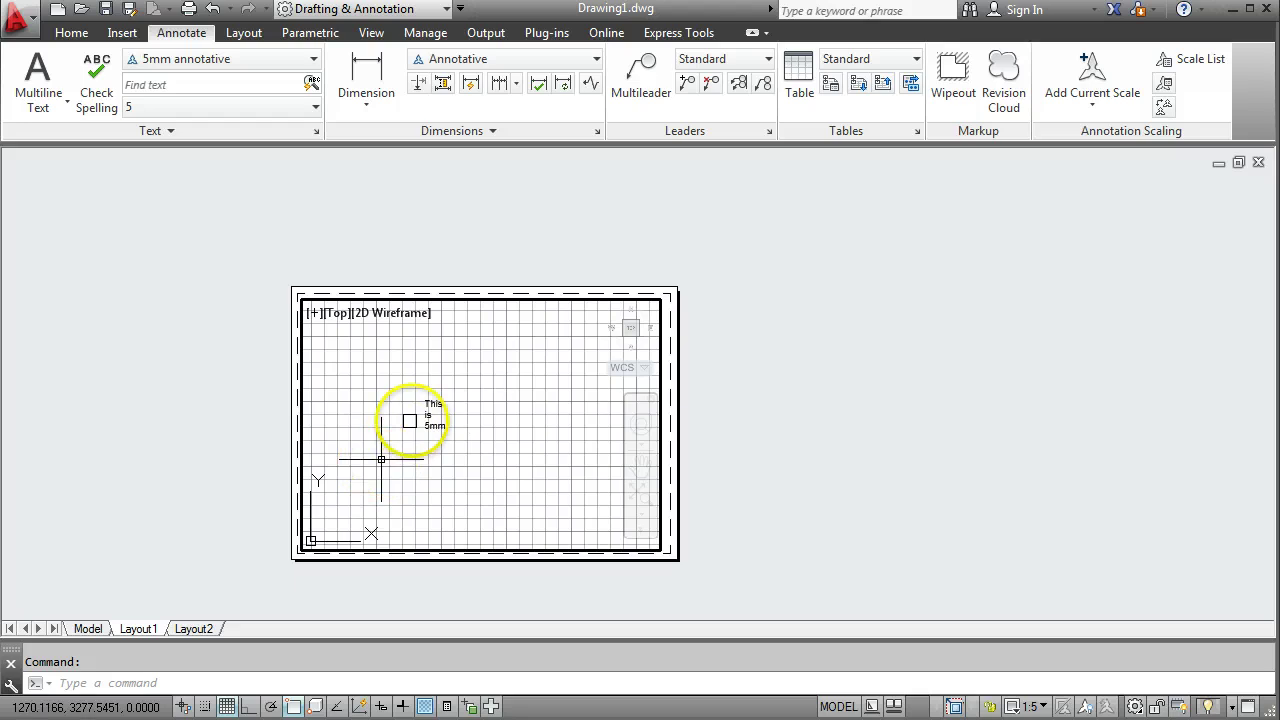
{"action": "mouse_move", "coordinate": [409, 420]}
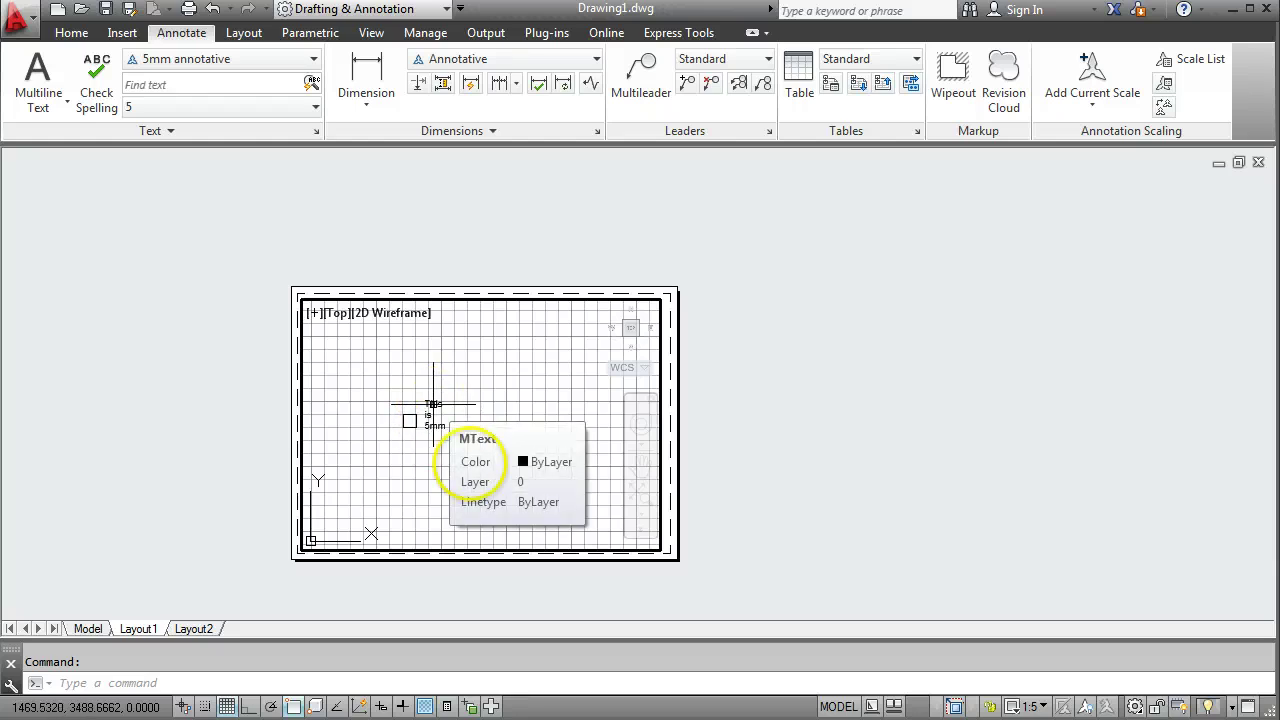
- In model space, add the 1:1 scale to the "This is 5mm" text's object scale list and accept the change
{"action": "left_click", "coordinate": [88, 629]}
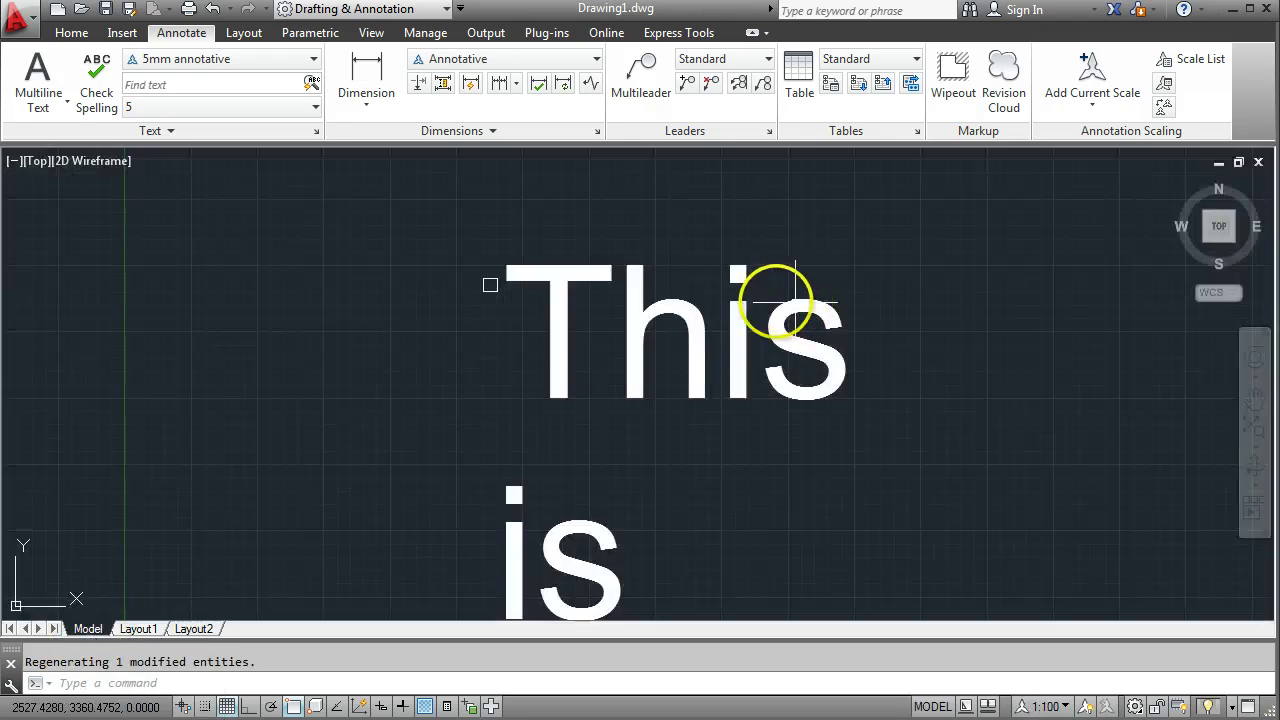
{"action": "left_click", "coordinate": [740, 338]}
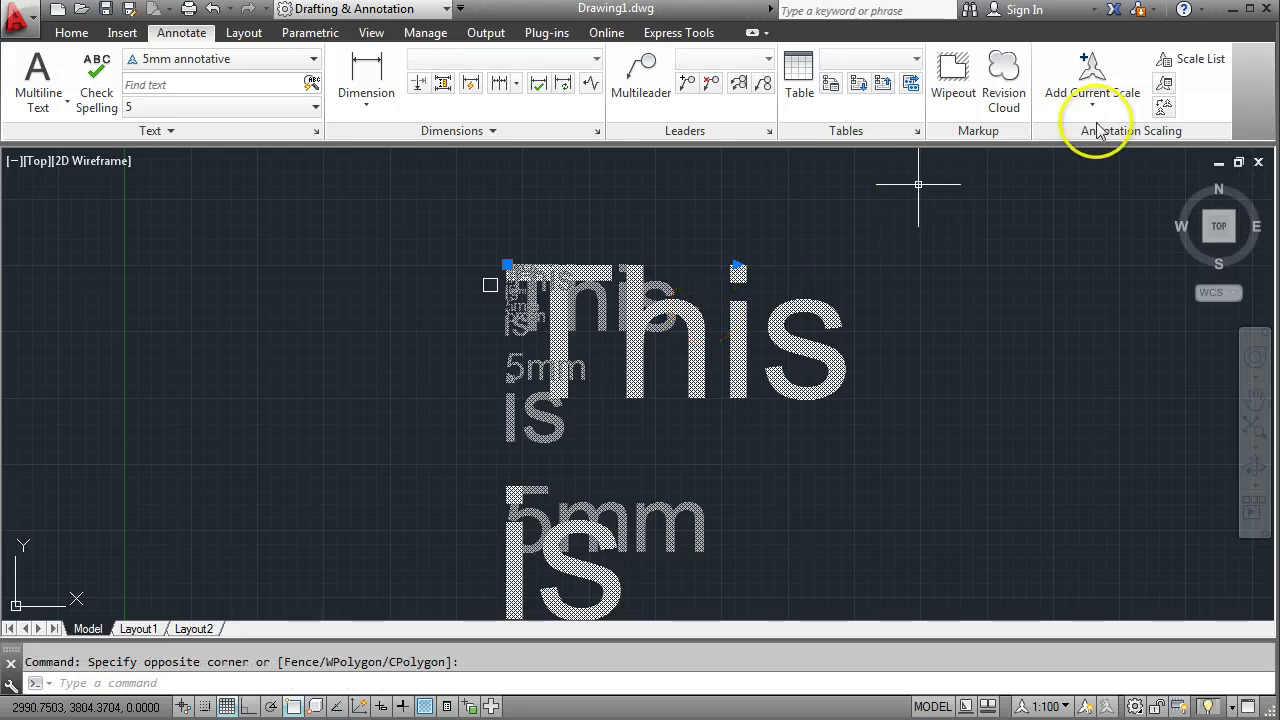
{"action": "left_click", "coordinate": [1163, 88]}
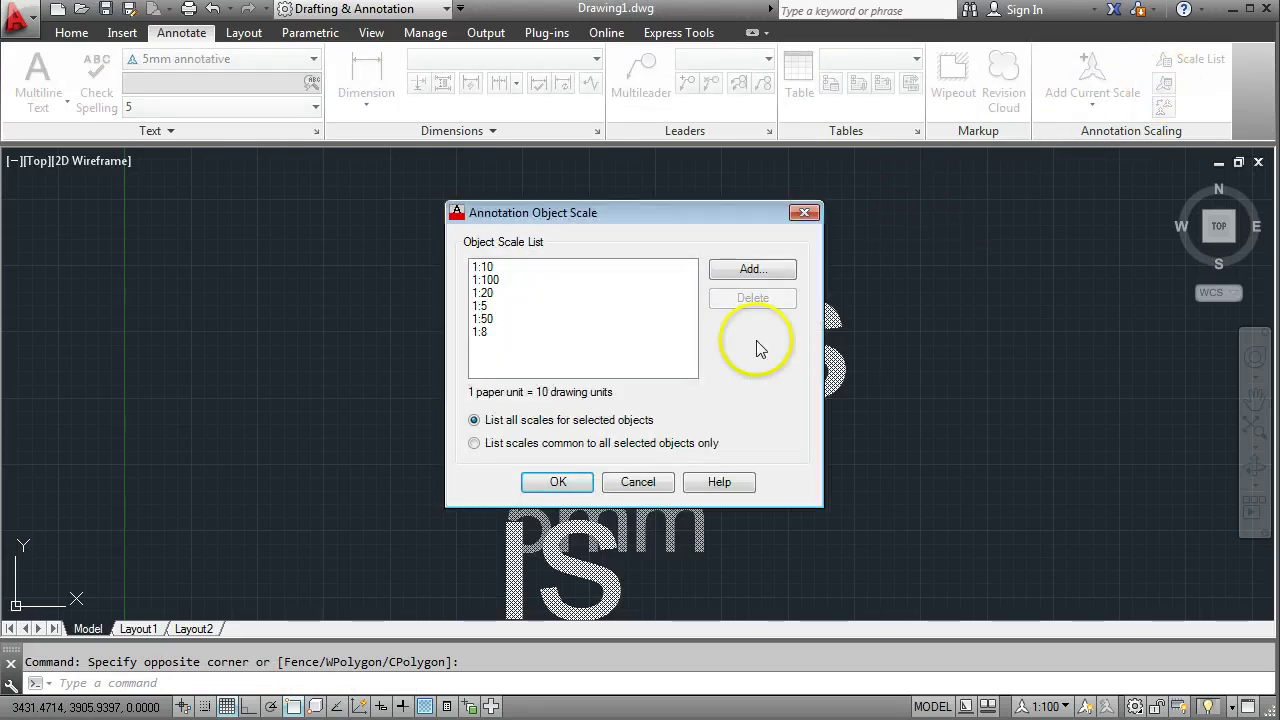
{"action": "left_click", "coordinate": [752, 270]}
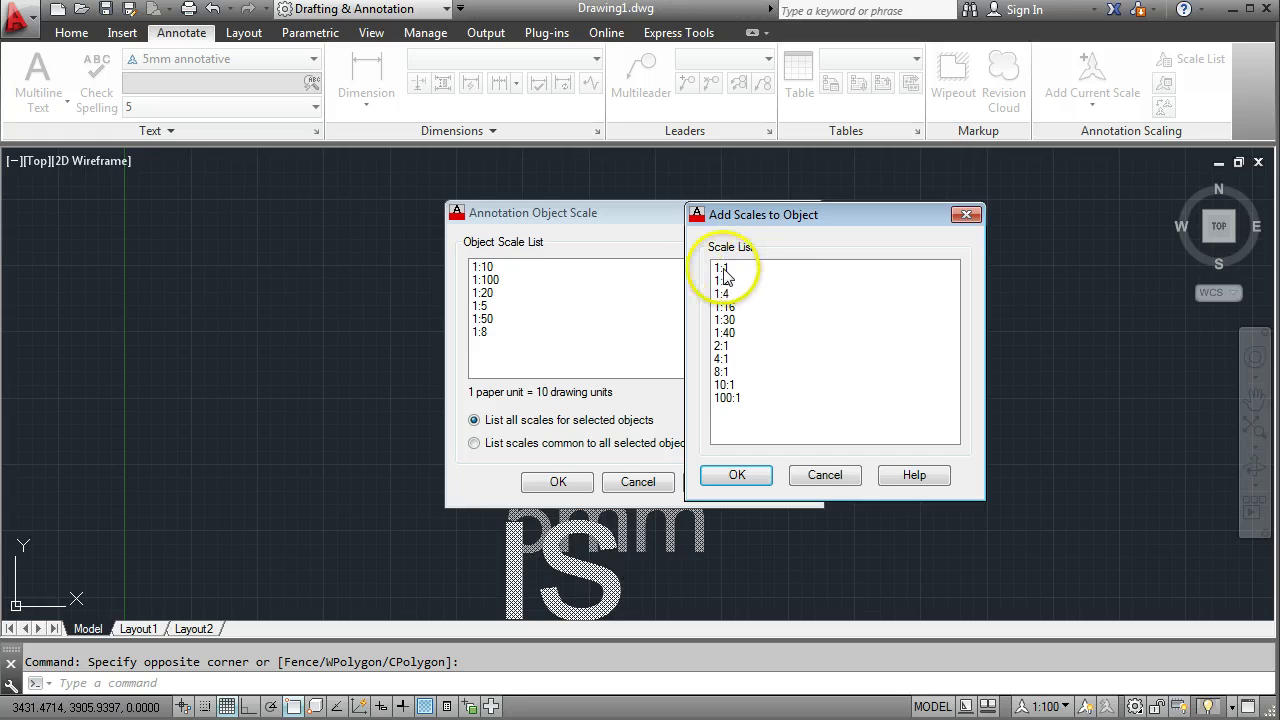
{"action": "left_click", "coordinate": [721, 269]}
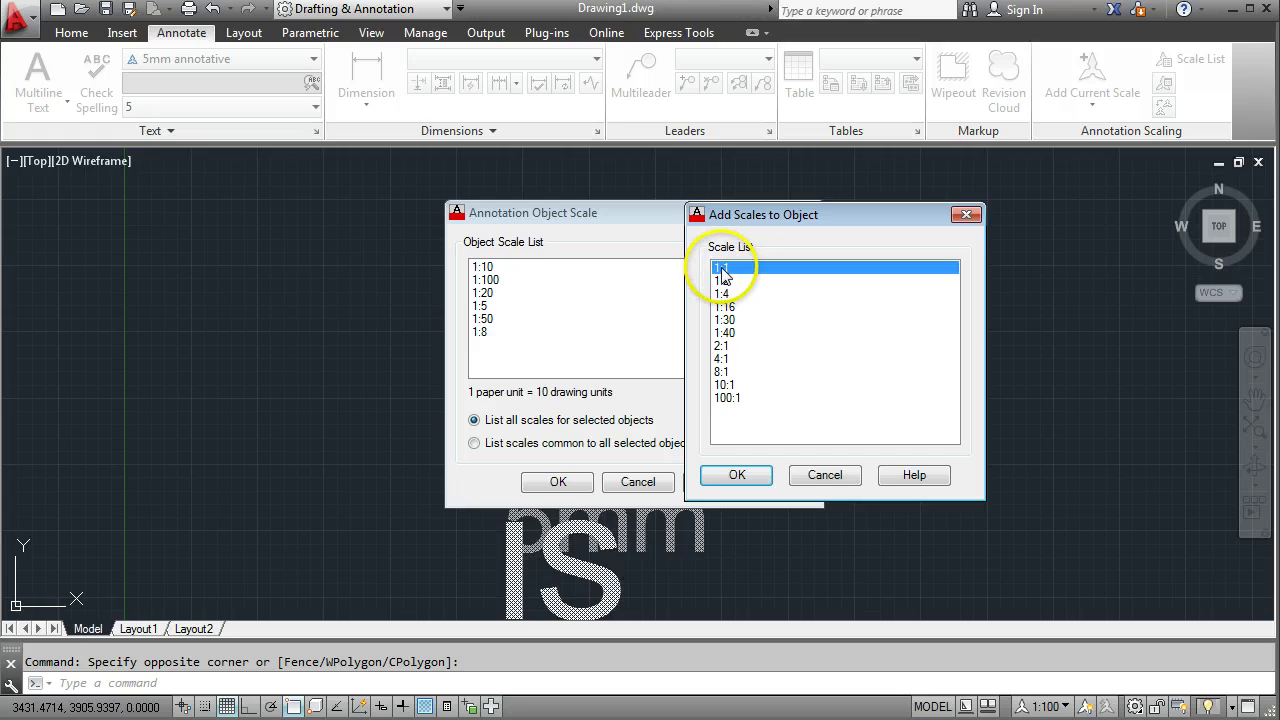
{"action": "left_click", "coordinate": [734, 476]}
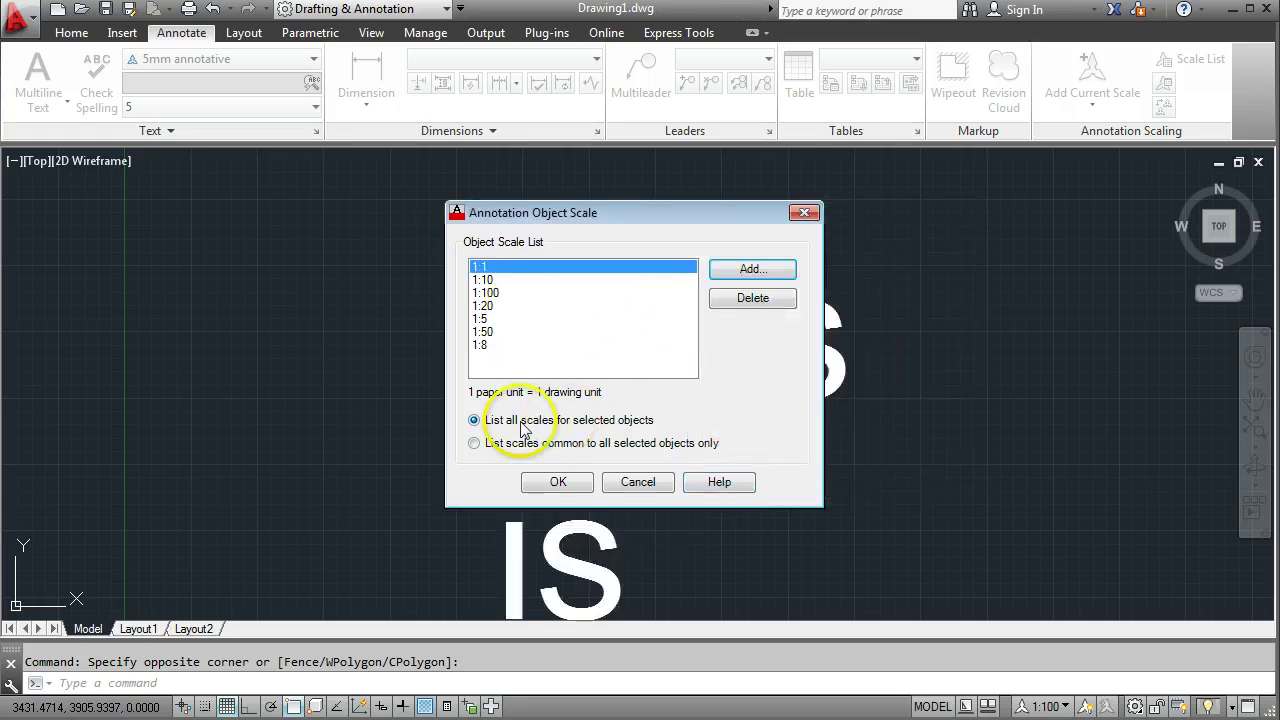
{"action": "left_click", "coordinate": [556, 482]}
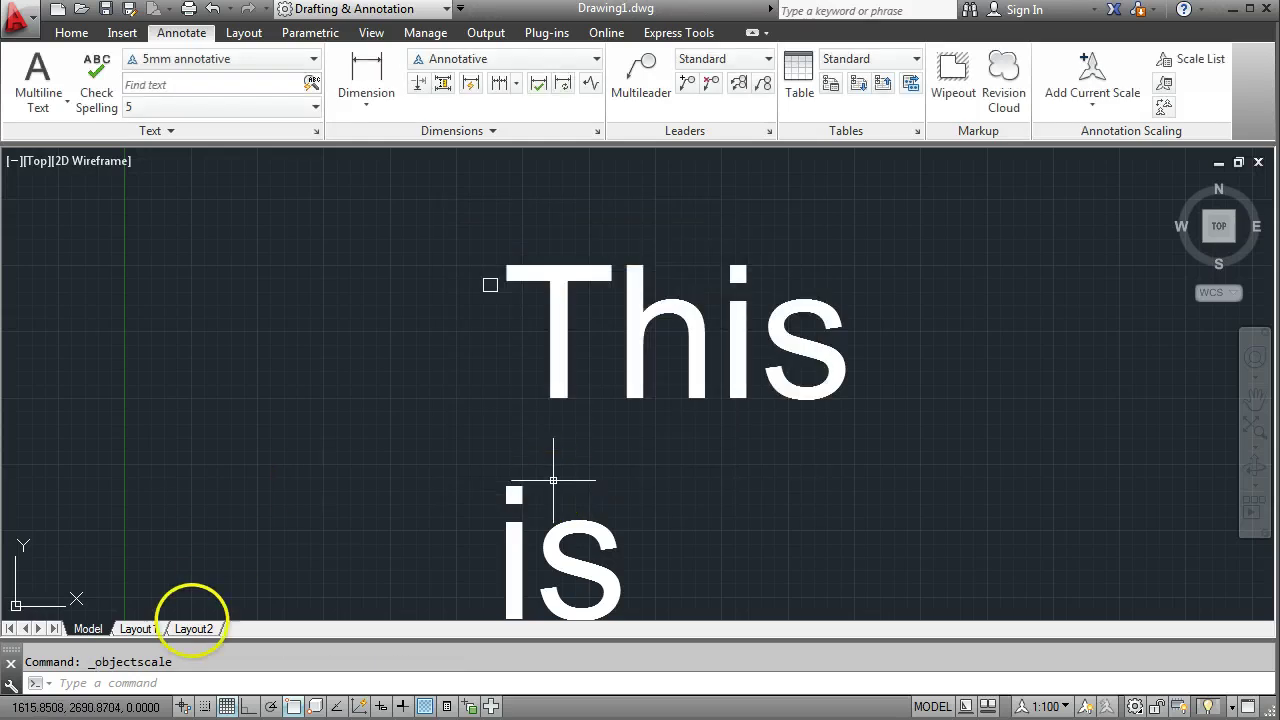
- Set the Layout1 viewport scale to 1:1, bring the square and its text into view, and check the text
{"action": "left_click", "coordinate": [139, 628]}
{"action": "left_click", "coordinate": [194, 628]}
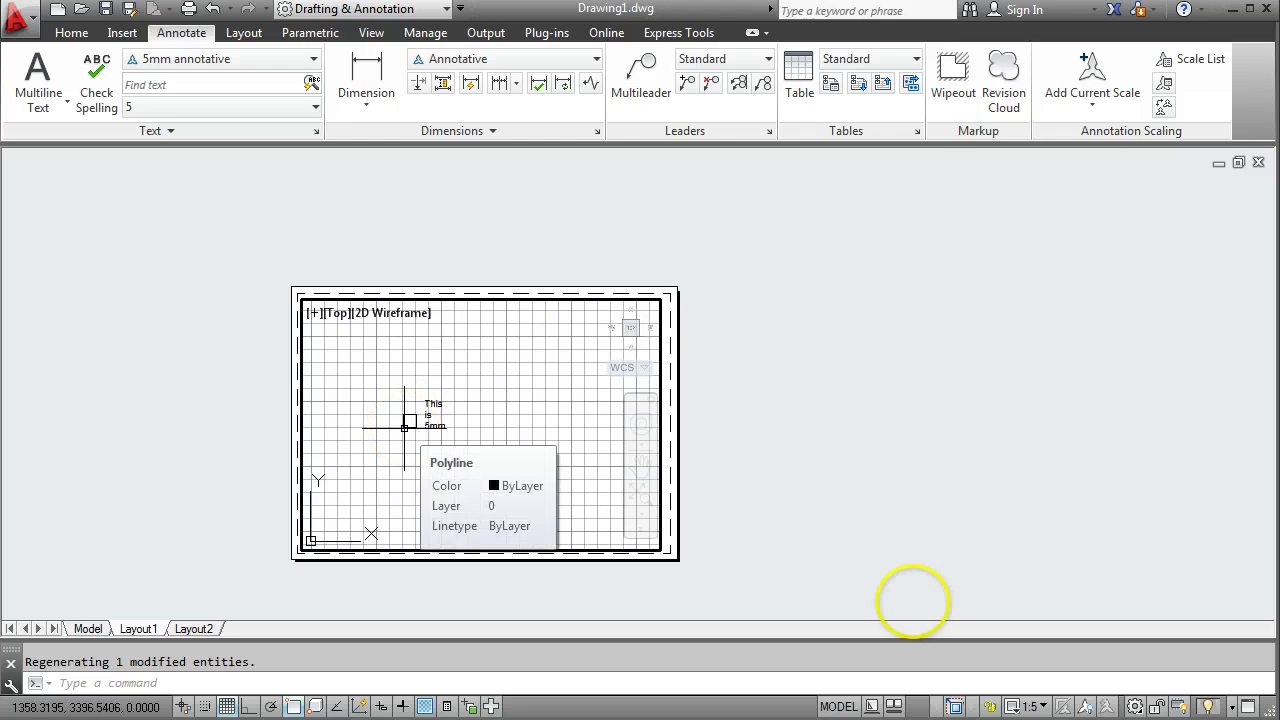
{"action": "left_click", "coordinate": [1036, 708]}
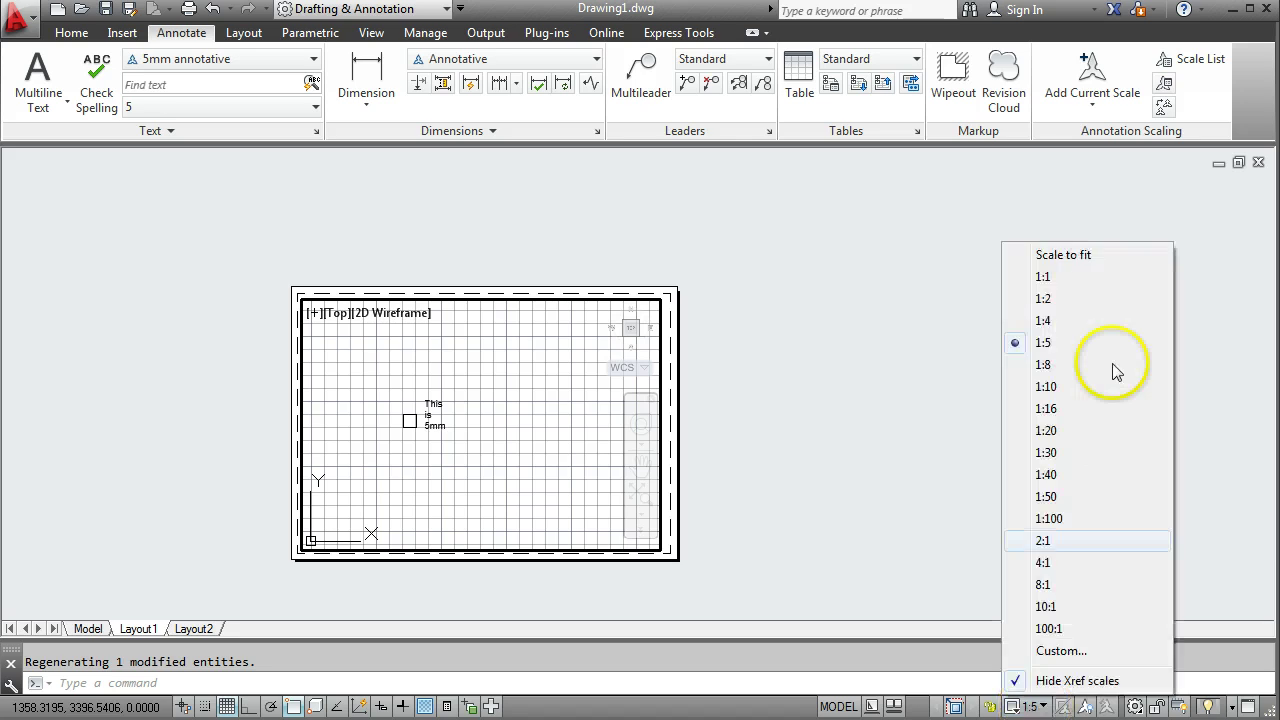
{"action": "left_click", "coordinate": [1063, 279]}
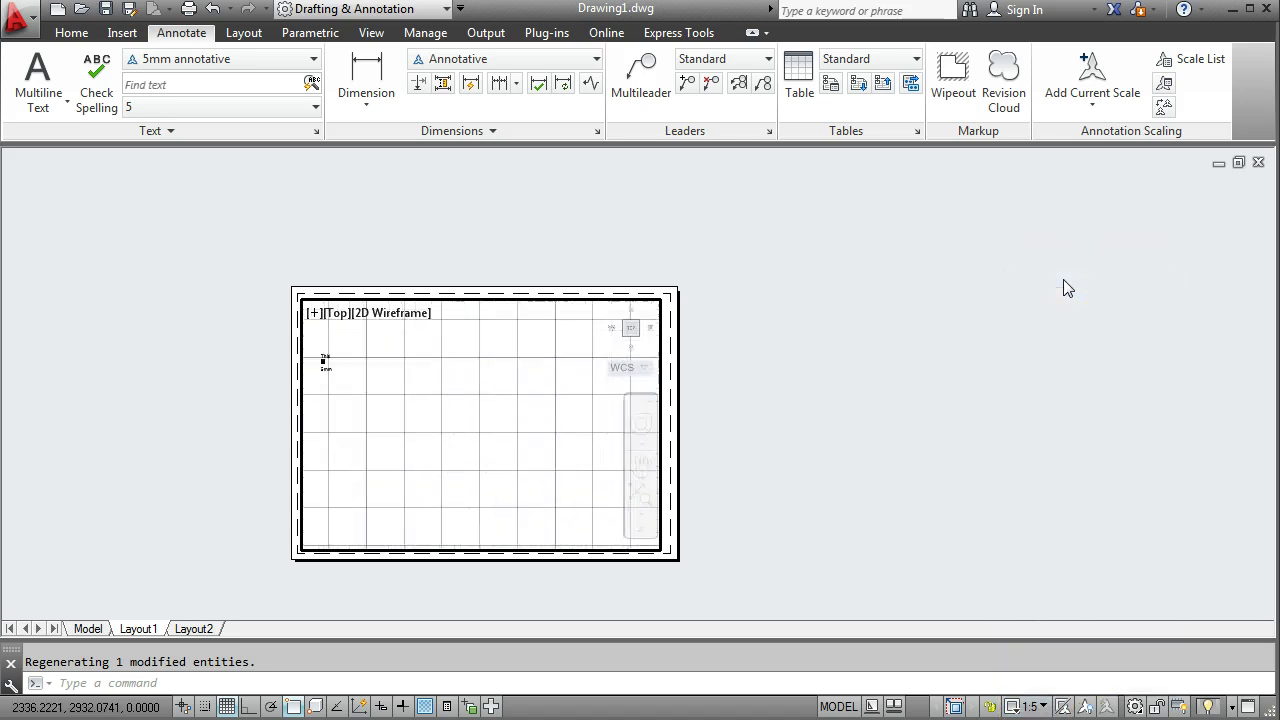
{"action": "scroll", "coordinate": [449, 409], "scroll_direction": "up", "scroll_amount": 5}
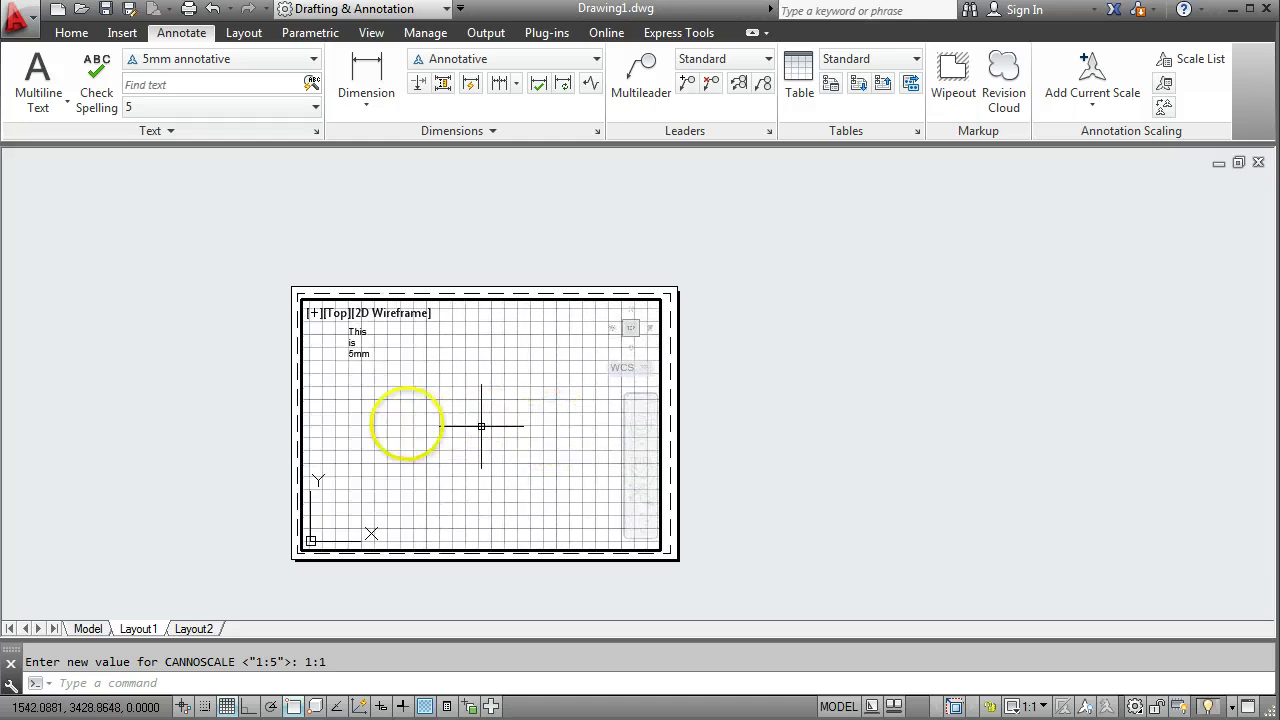
{"action": "mouse_move", "coordinate": [414, 429]}
{"action": "middle_mouse_down"}
{"action": "mouse_move", "coordinate": [507, 449]}
{"action": "mouse_move", "coordinate": [491, 423]}
{"action": "mouse_move", "coordinate": [491, 434]}
{"action": "middle_mouse_up"}
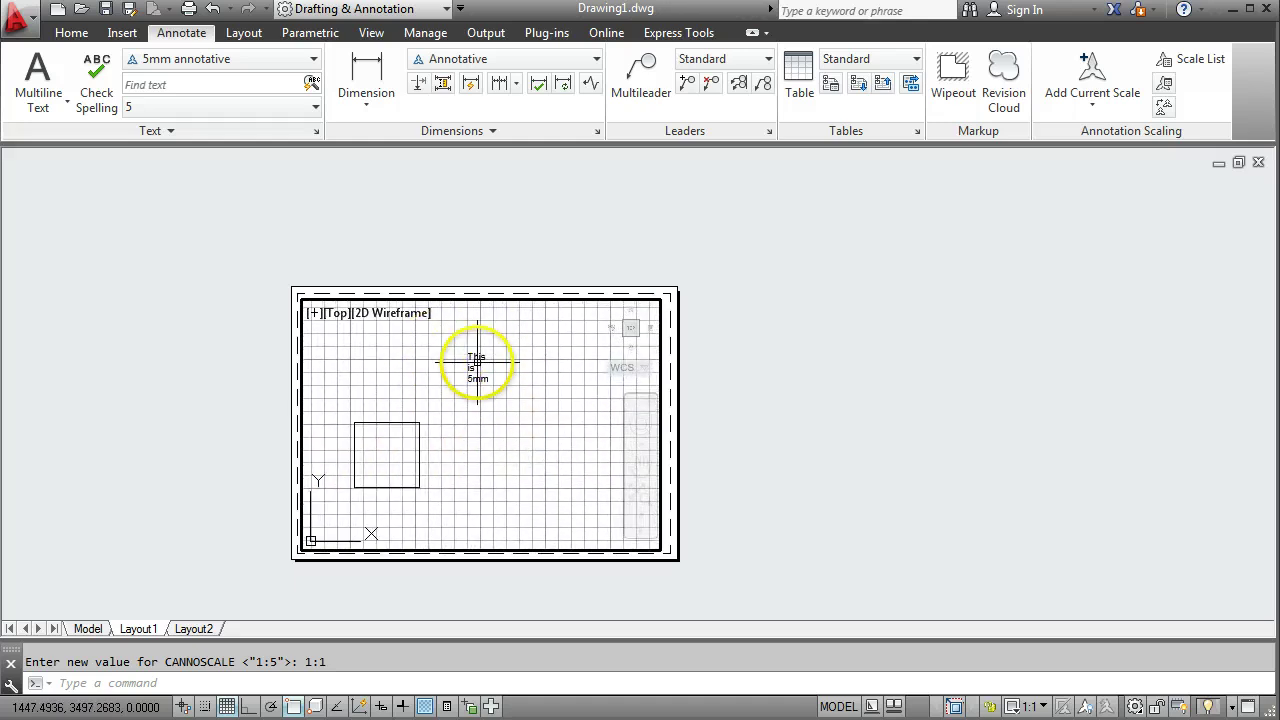
{"action": "mouse_move", "coordinate": [477, 362]}
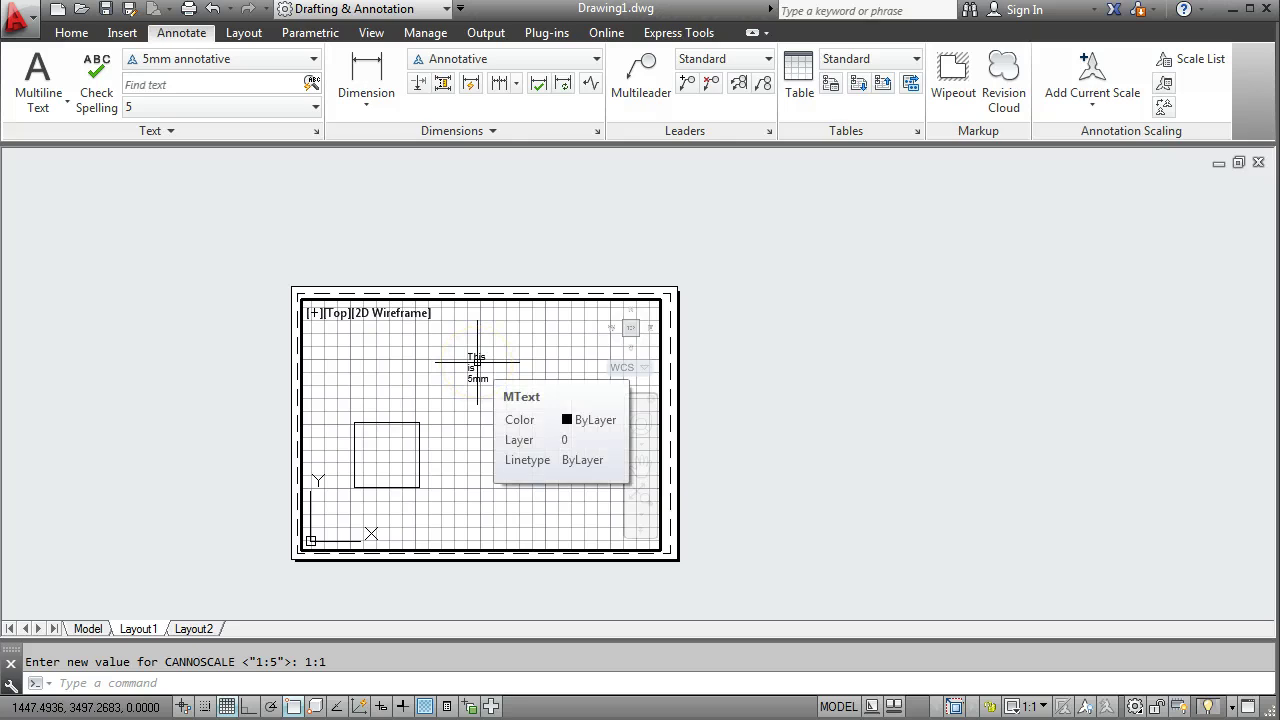
{"action": "left_click", "coordinate": [138, 453]}
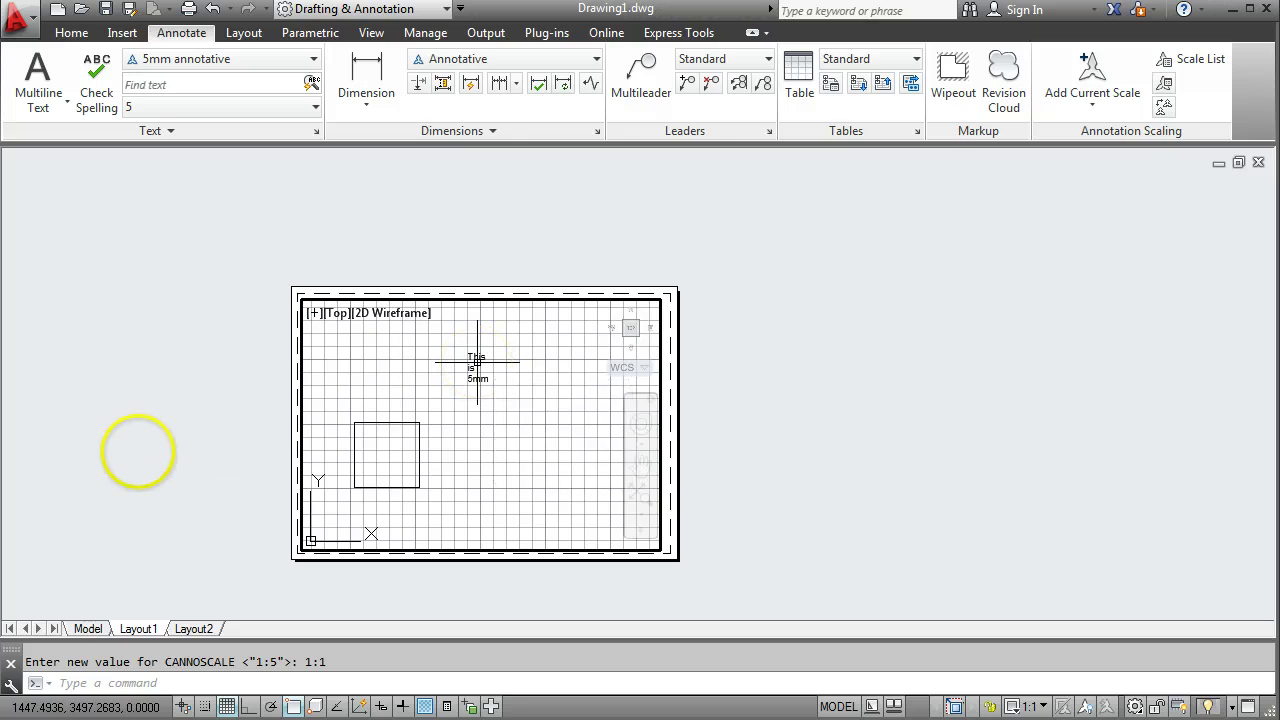
- In model space, create the annotative text style "10mm Annotative" with a paper text height of 10 and make it current
{"action": "left_click", "coordinate": [88, 629]}
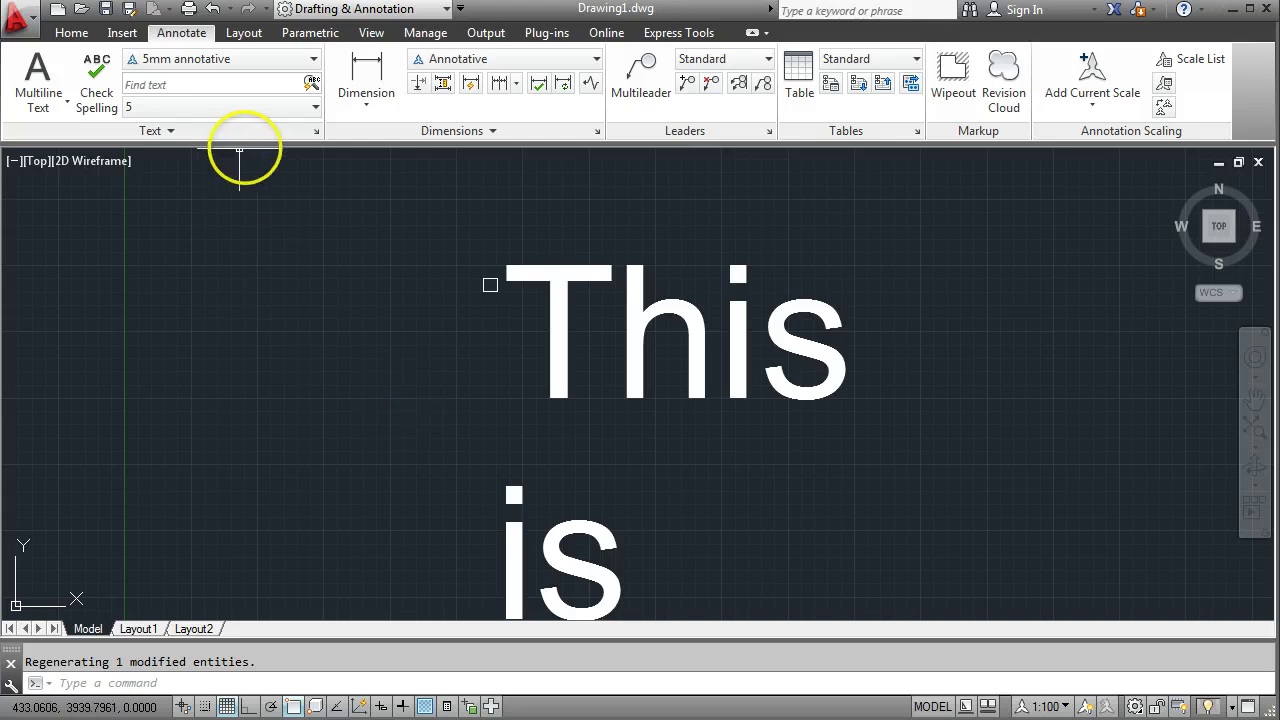
{"action": "left_click", "coordinate": [316, 132]}
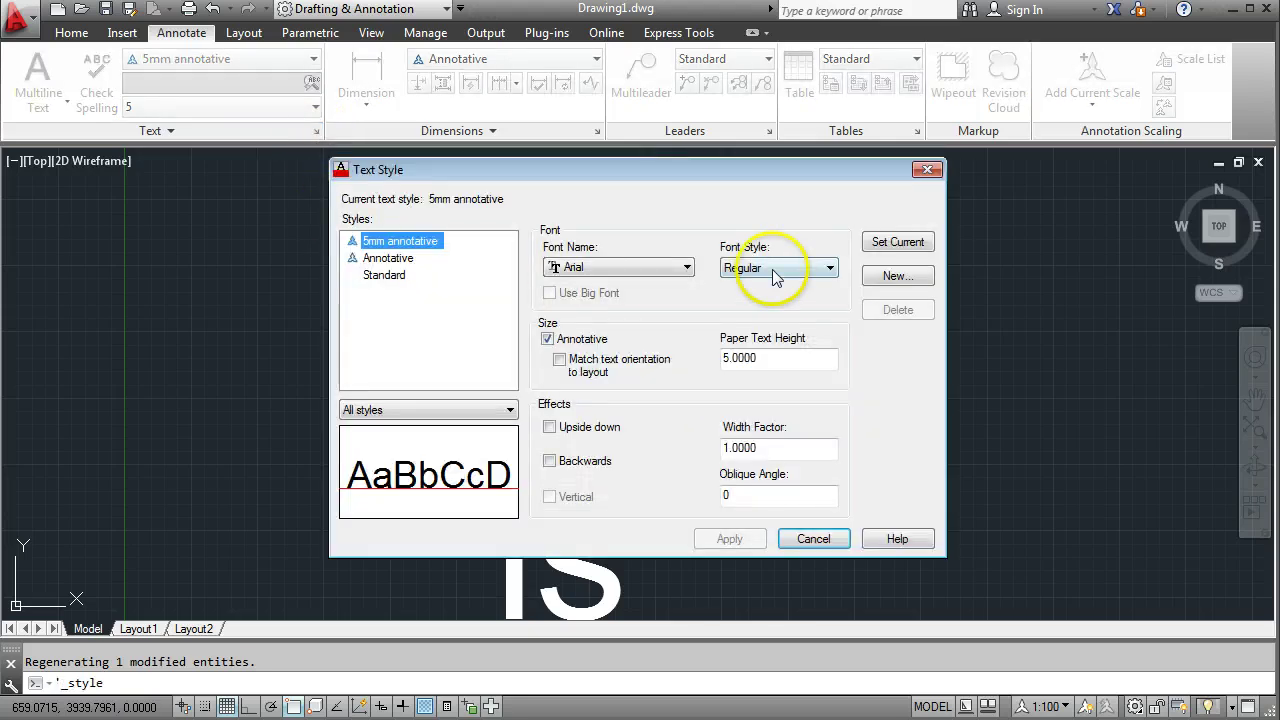
{"action": "left_click", "coordinate": [905, 278]}
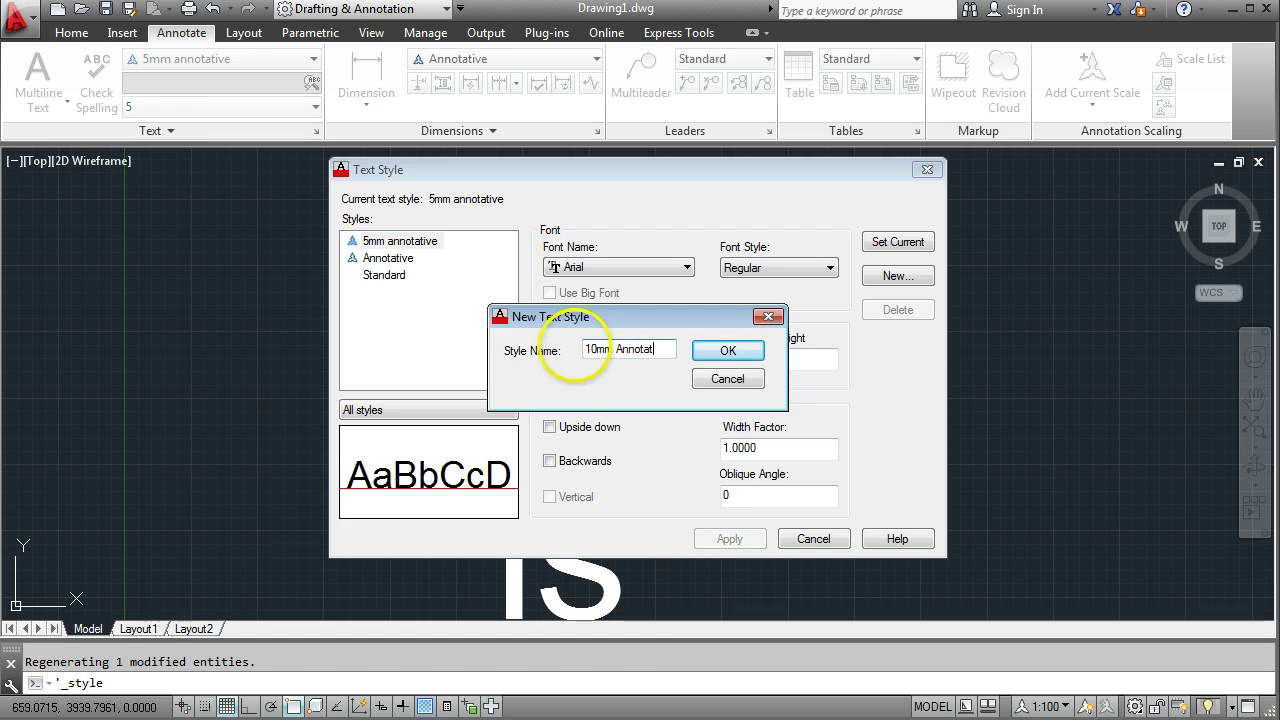
{"action": "left_click", "coordinate": [740, 349]}
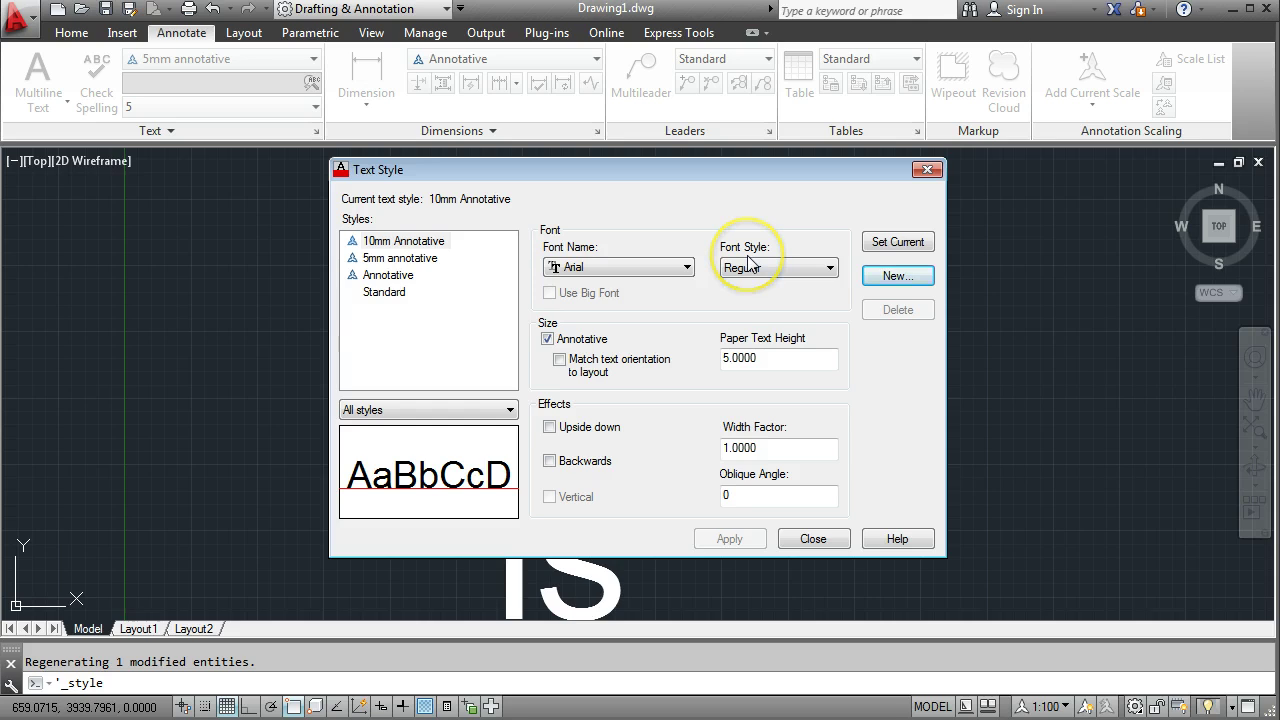
{"action": "double_click", "coordinate": [745, 358]}
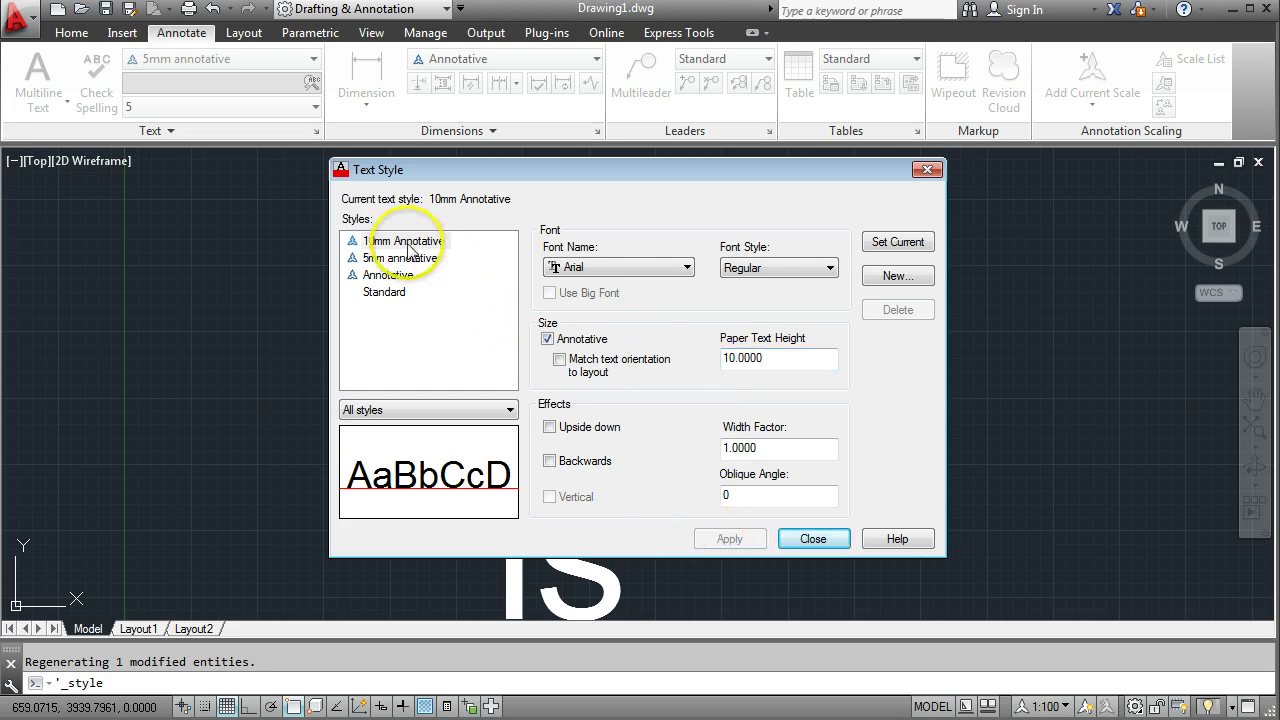
{"action": "left_click", "coordinate": [893, 243]}
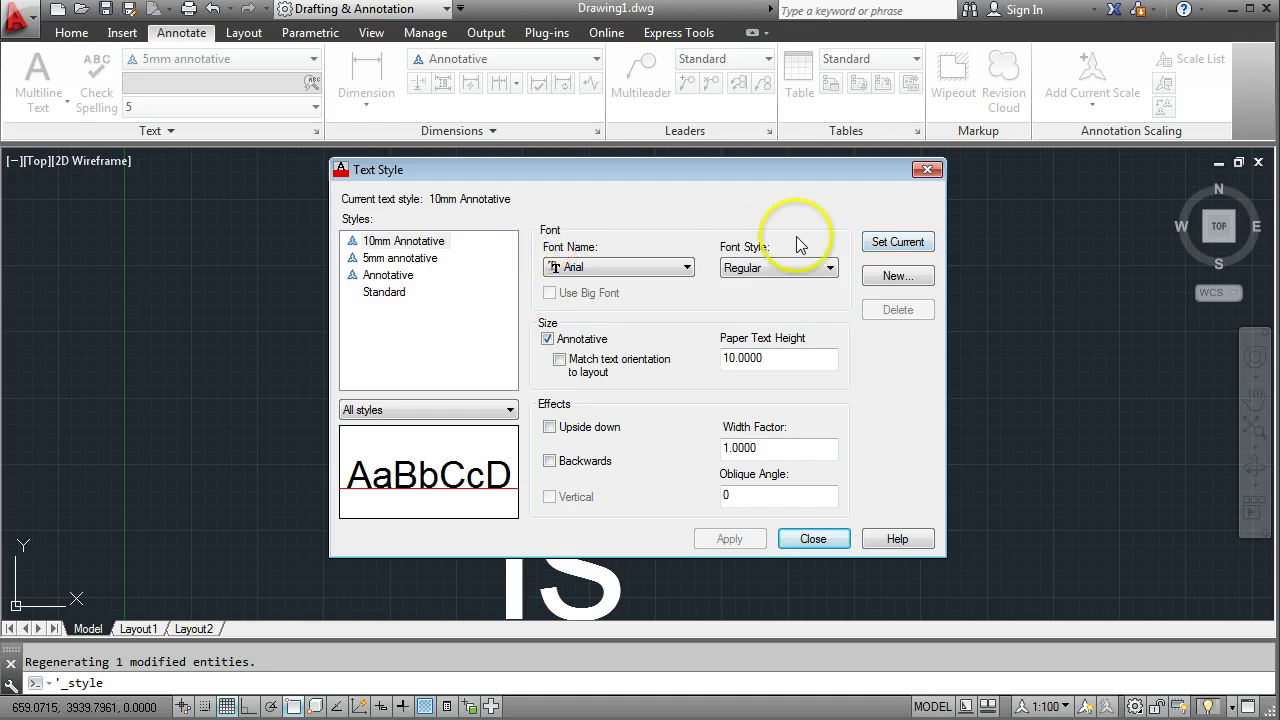
{"action": "left_click", "coordinate": [813, 540]}
{"action": "left_click", "coordinate": [314, 62]}
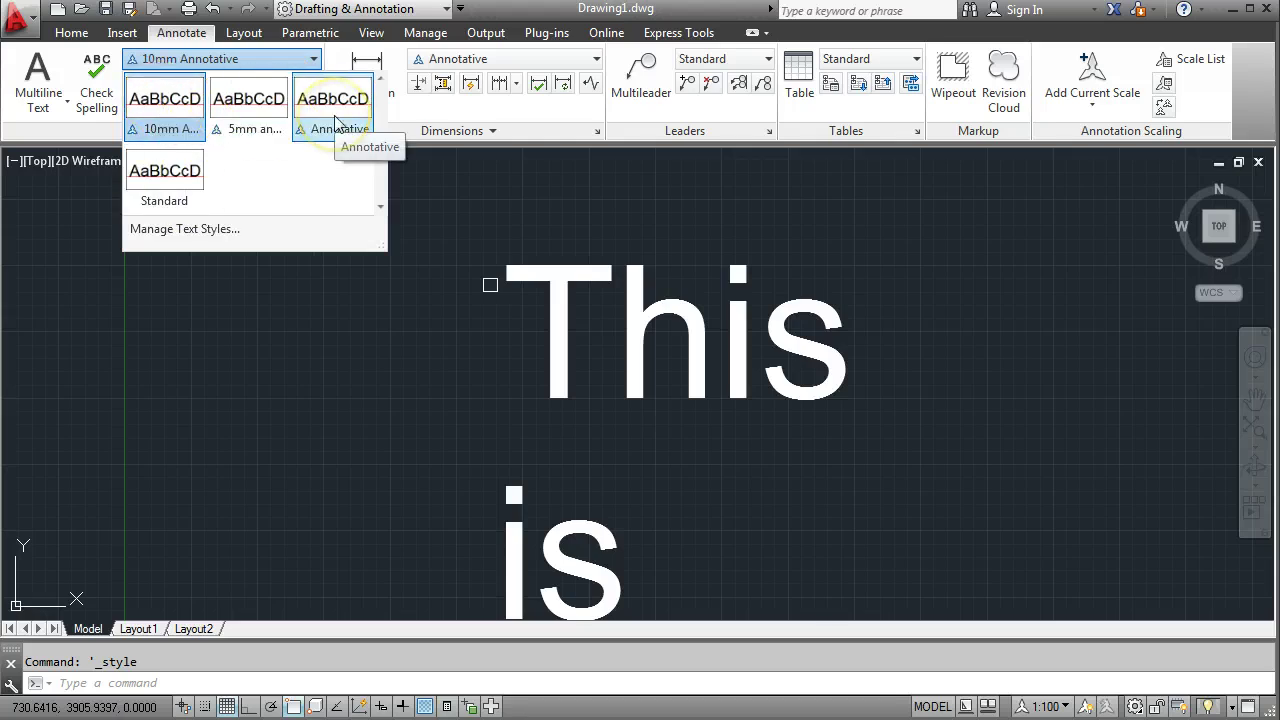
{"action": "left_click", "coordinate": [150, 118]}
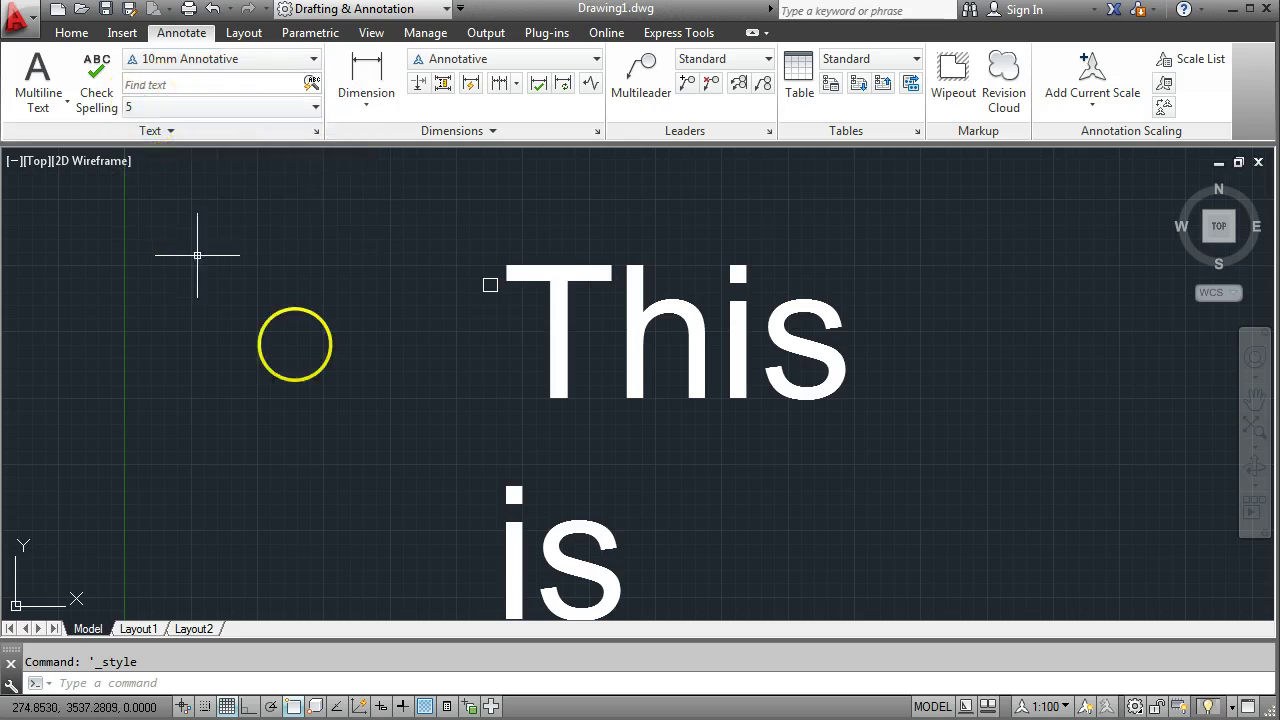
- Place multiline text reading "This is 10mm" just above the 5 mm text, using the 10mm Annotative style
{"action": "scroll", "coordinate": [346, 391], "scroll_direction": "down", "scroll_amount": 5}
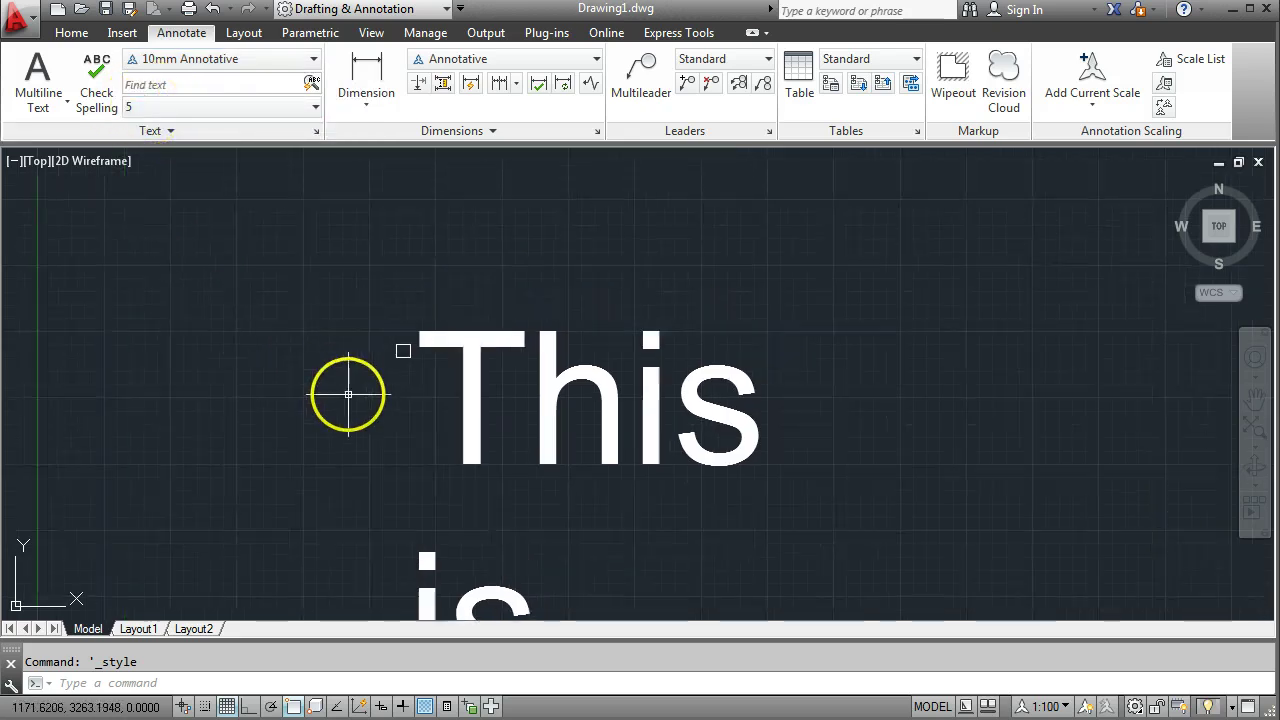
{"action": "middle_click_drag", "start_coordinate": [346, 391], "coordinate": [380, 428]}
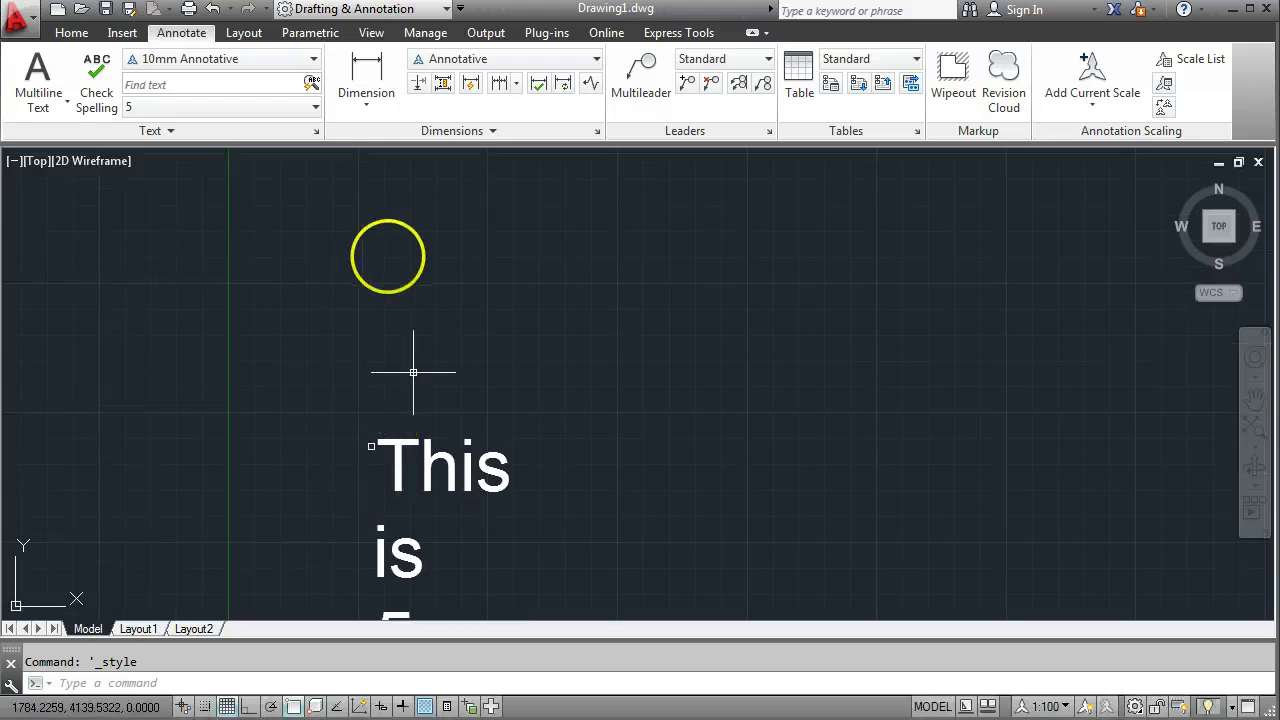
{"action": "left_click", "coordinate": [50, 76]}
{"action": "left_click", "coordinate": [387, 333]}
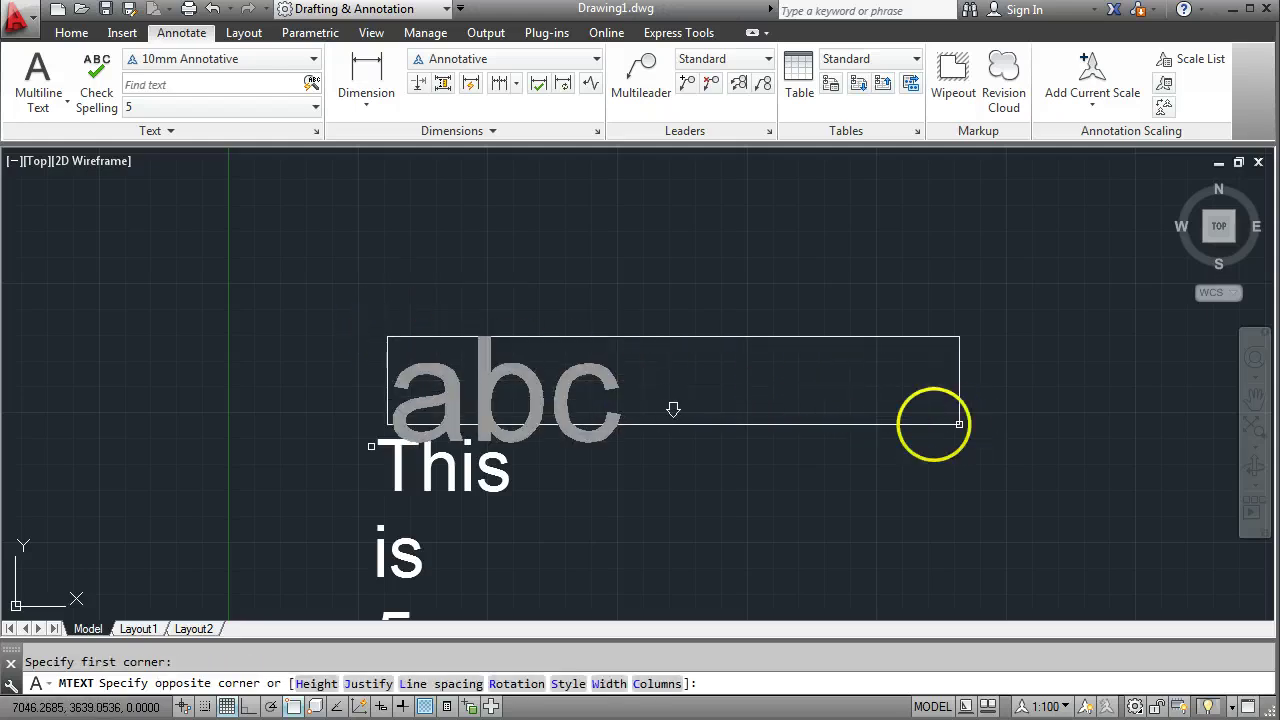
{"action": "left_click", "coordinate": [937, 414]}
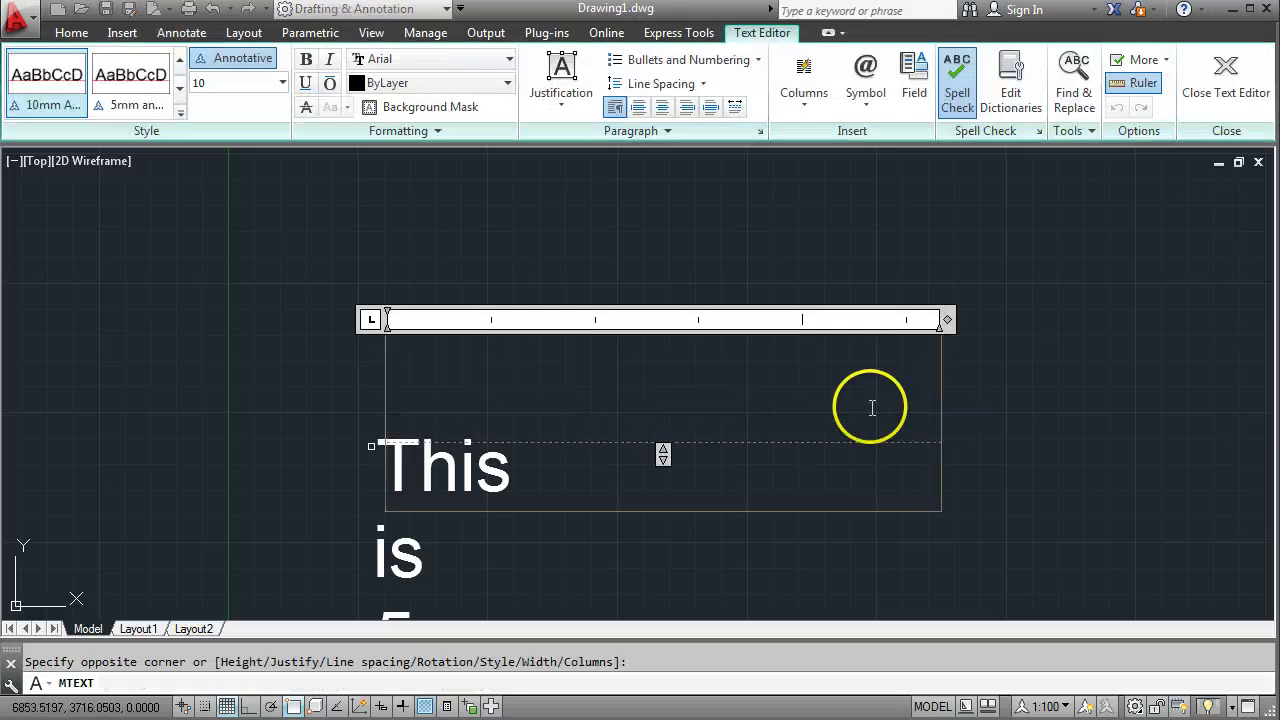
{"action": "type", "text": "Th"}
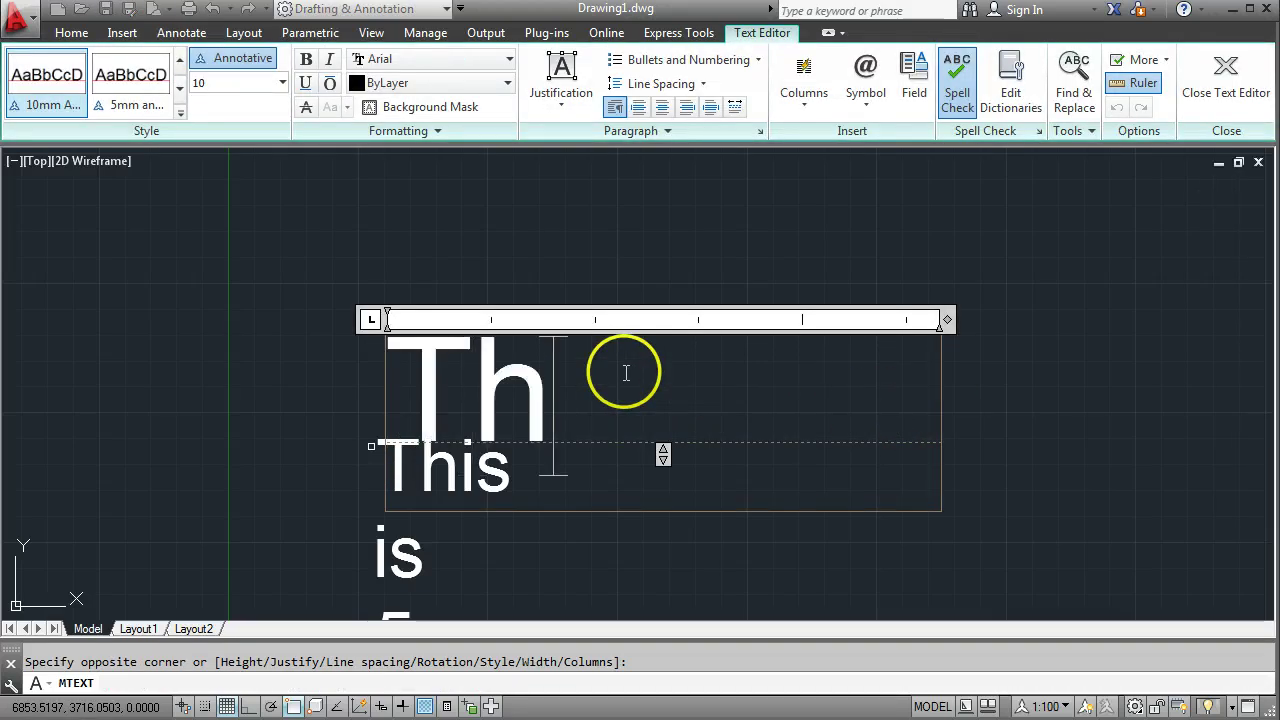
{"action": "type", "text": "is is 10mm"}
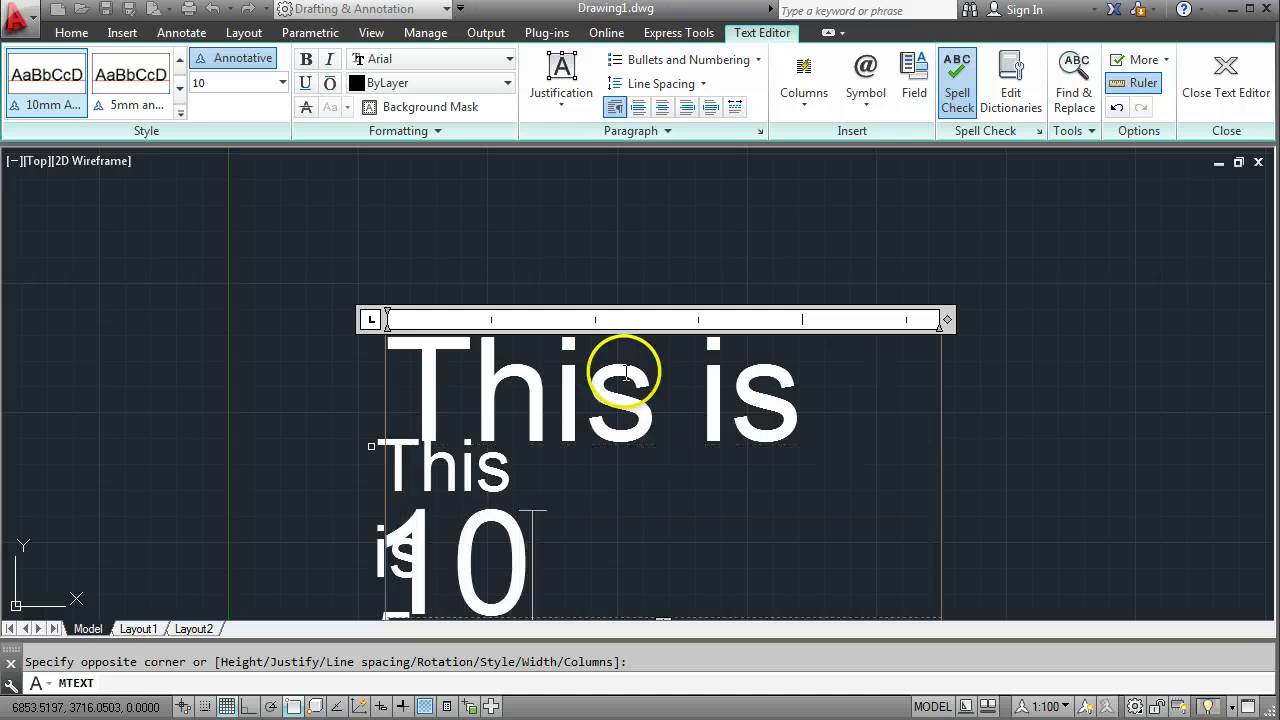
{"action": "left_click", "coordinate": [1109, 373]}
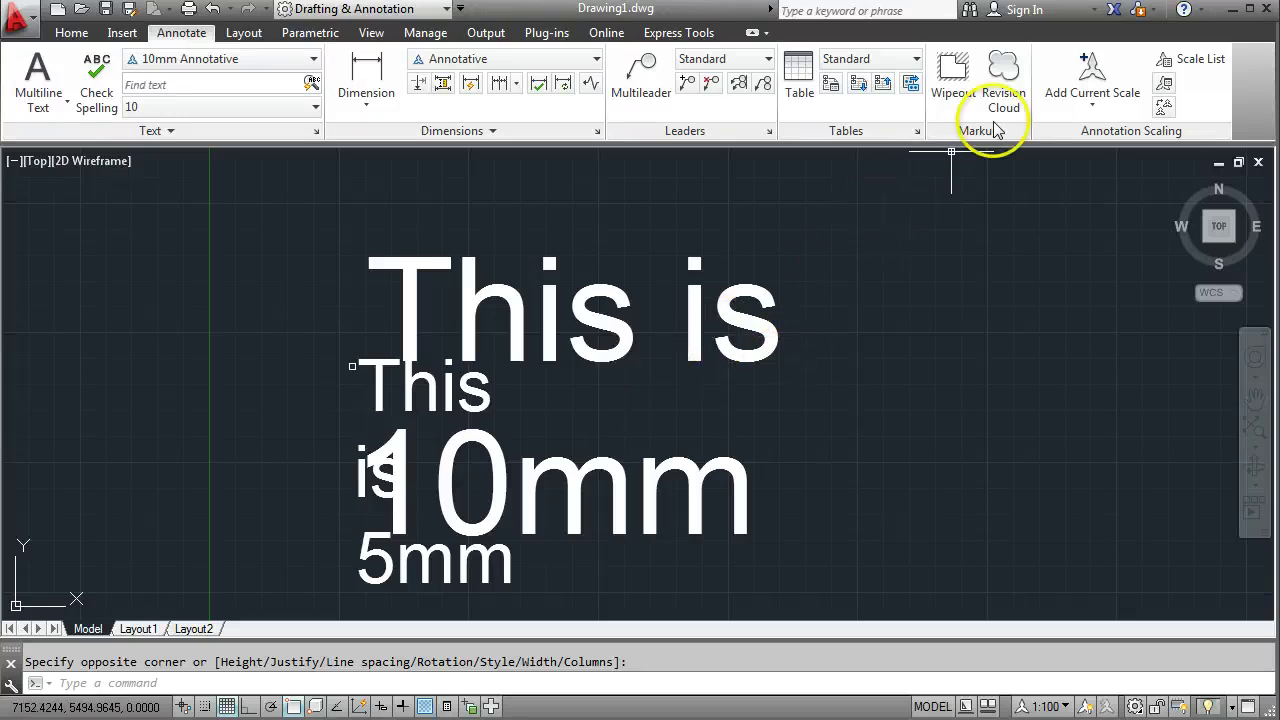
- Set the model space annotation scale to 1:50 and add that current scale to the "This is 10mm" text
{"action": "left_click", "coordinate": [1050, 708]}
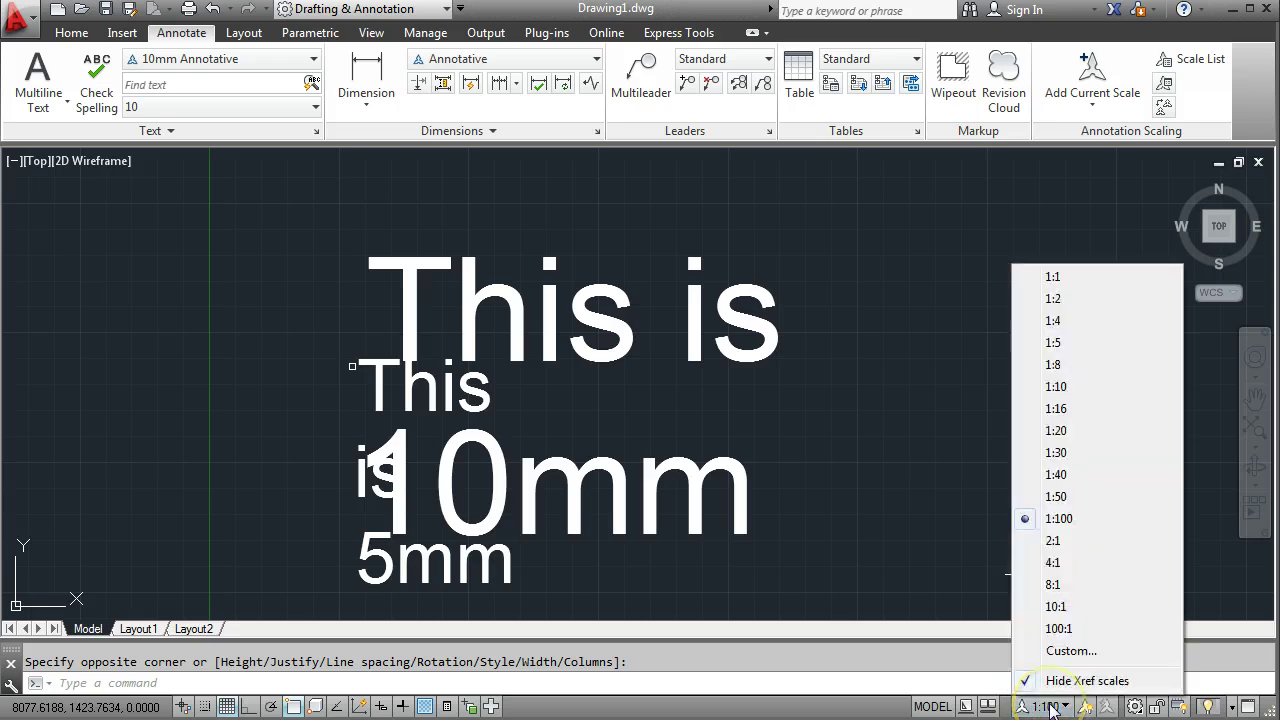
{"action": "left_click", "coordinate": [1056, 497]}
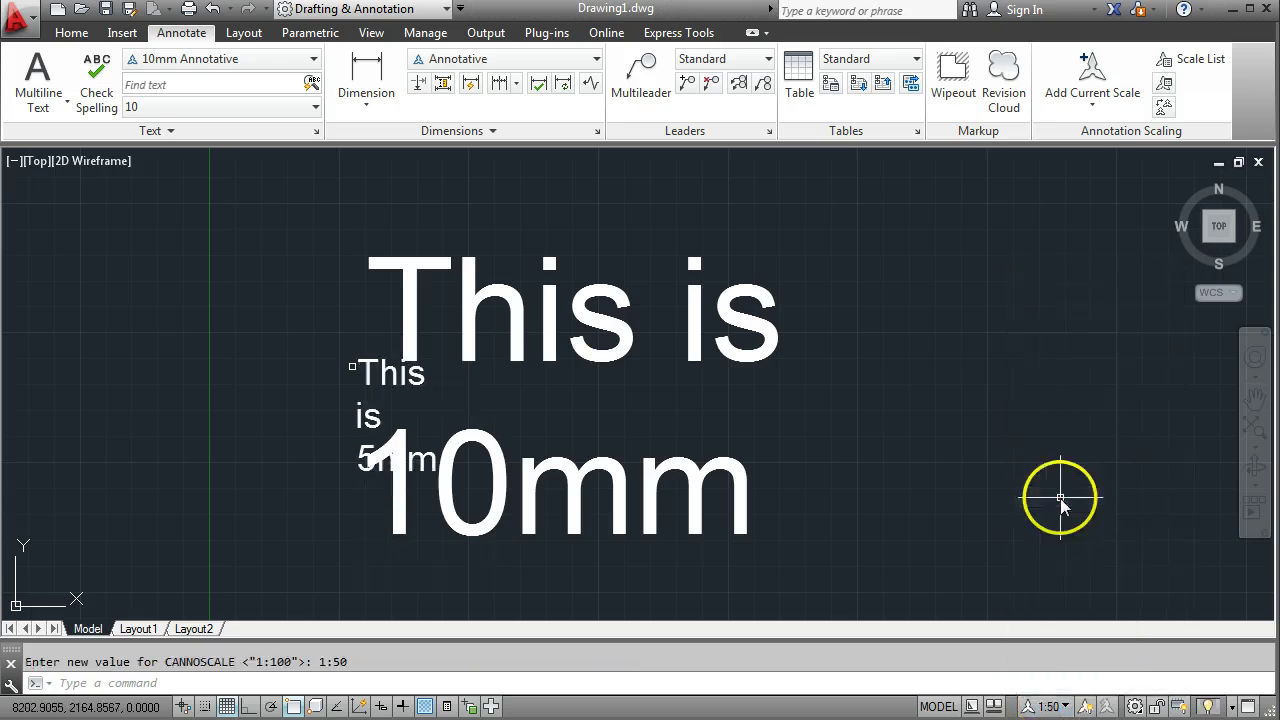
{"action": "left_click", "coordinate": [748, 322]}
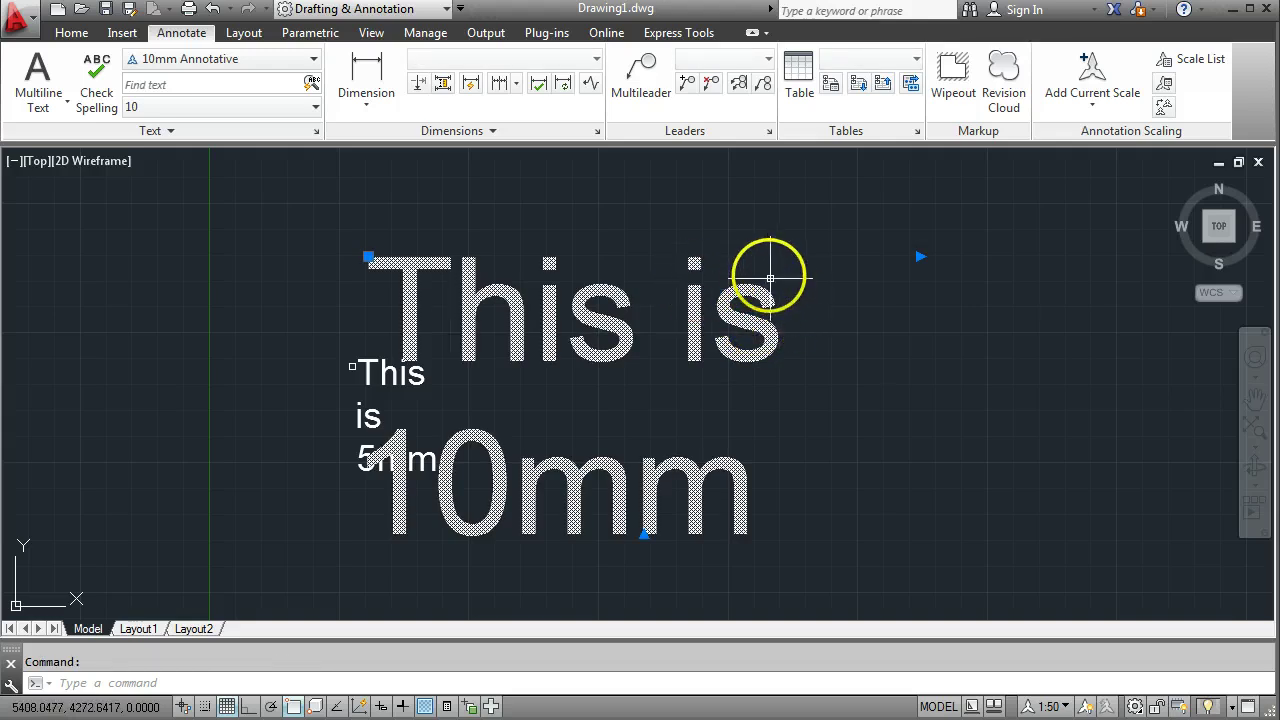
{"action": "mouse_move", "coordinate": [760, 276]}
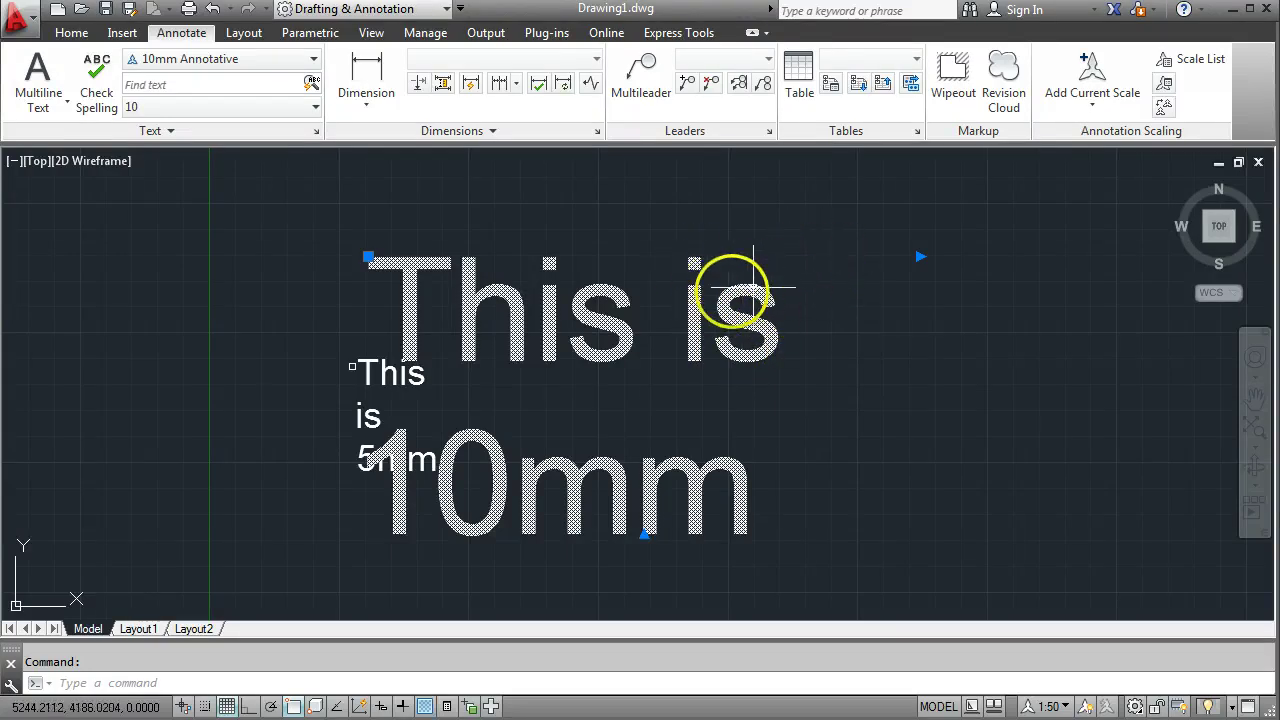
{"action": "left_click", "coordinate": [1090, 70]}
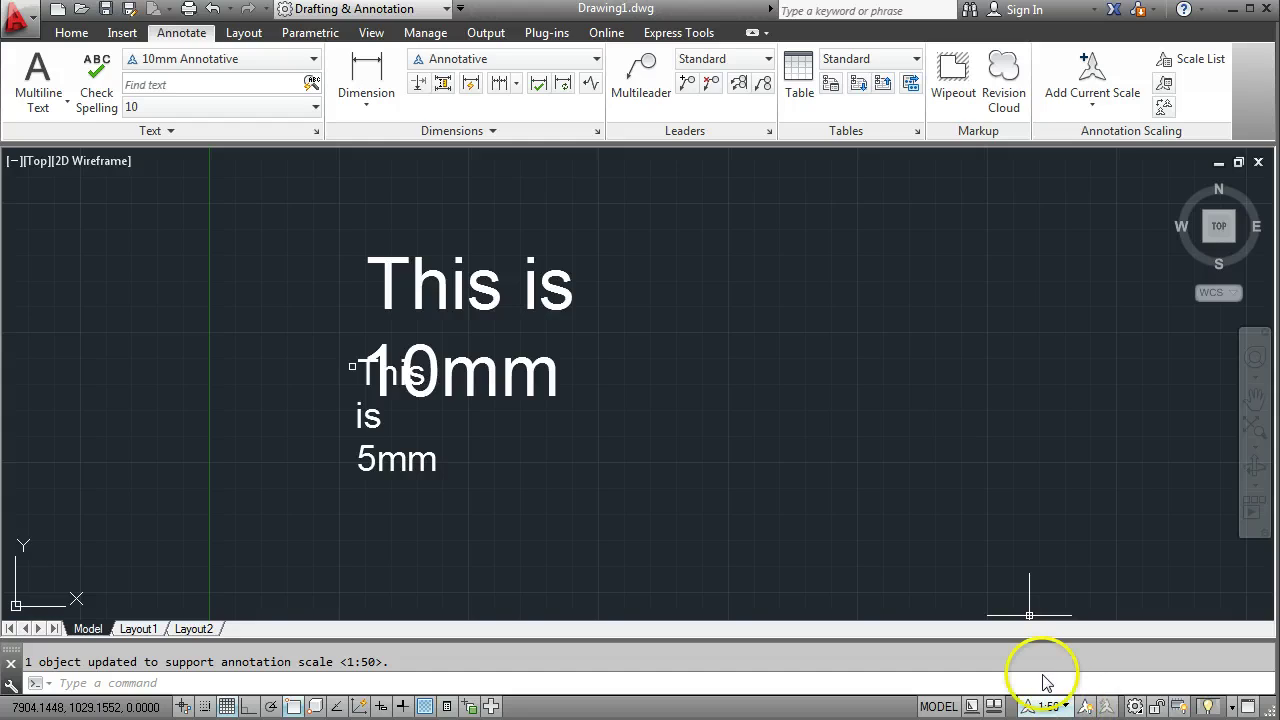
- Add the annotation scales 1:1 and 1:10 to the "This is 10mm" text's object scale list
{"action": "left_click", "coordinate": [1164, 86]}
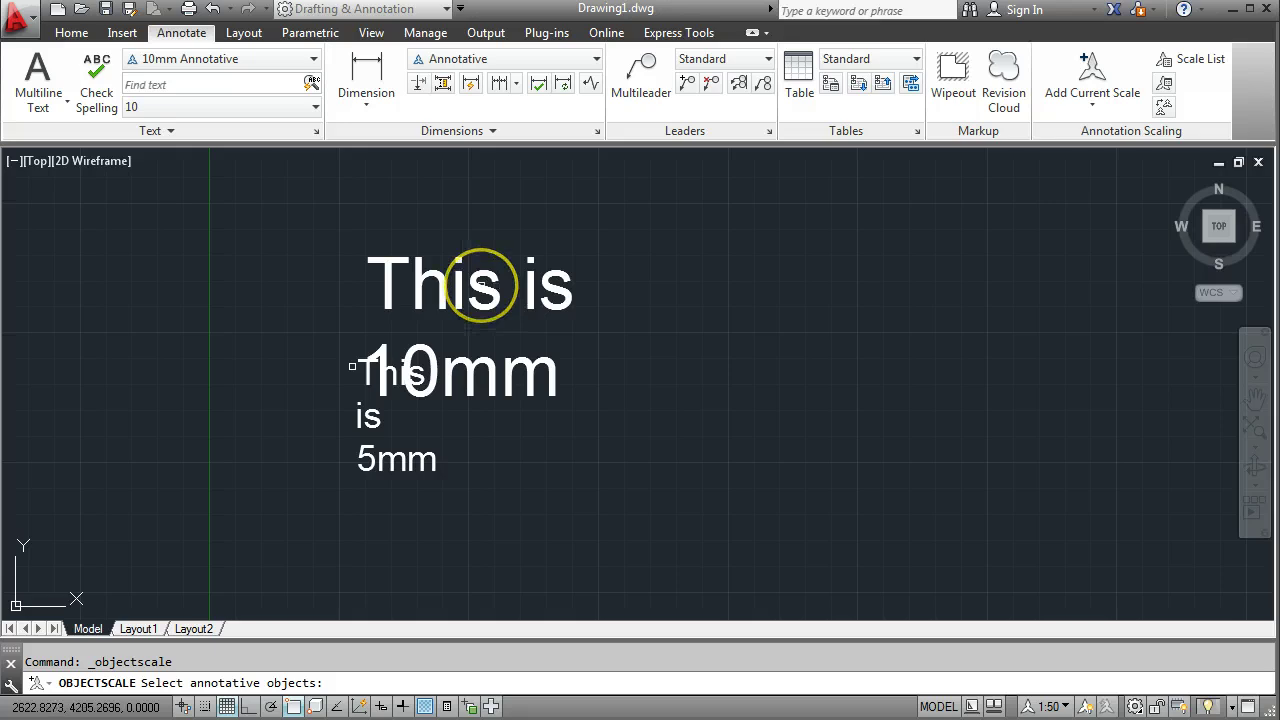
{"action": "left_click", "coordinate": [481, 285]}
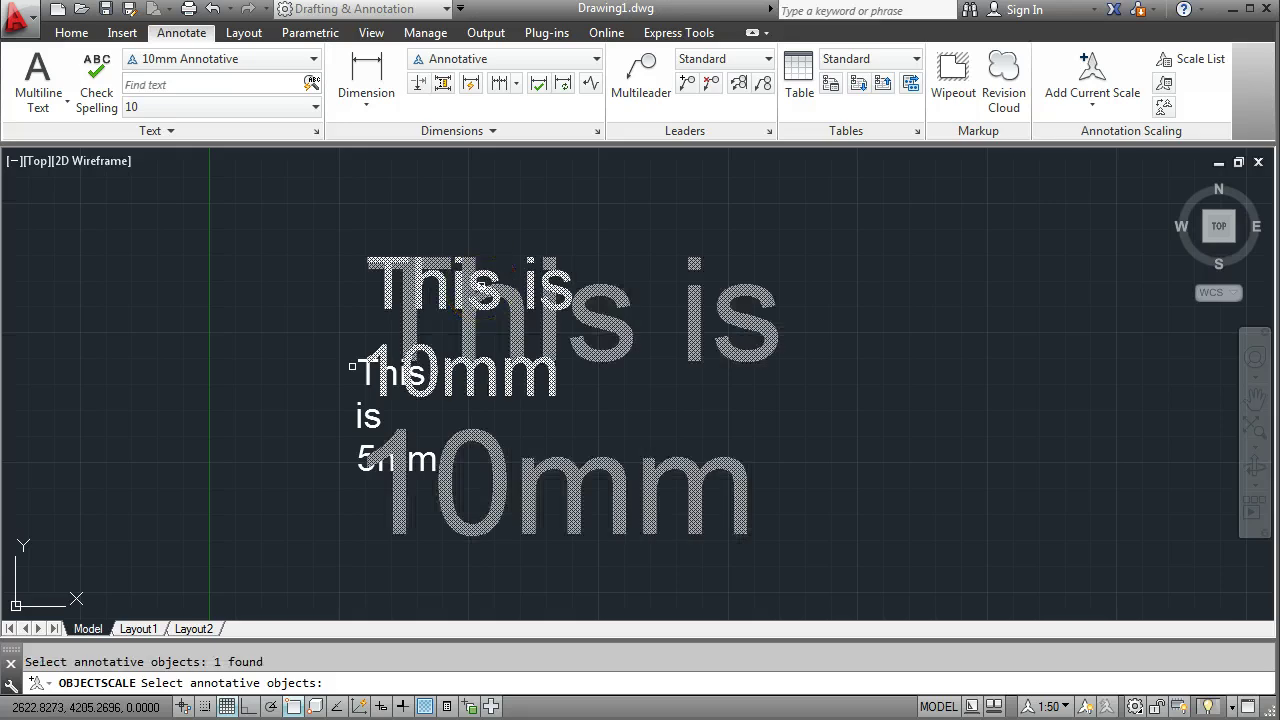
{"action": "key", "text": "Return"}
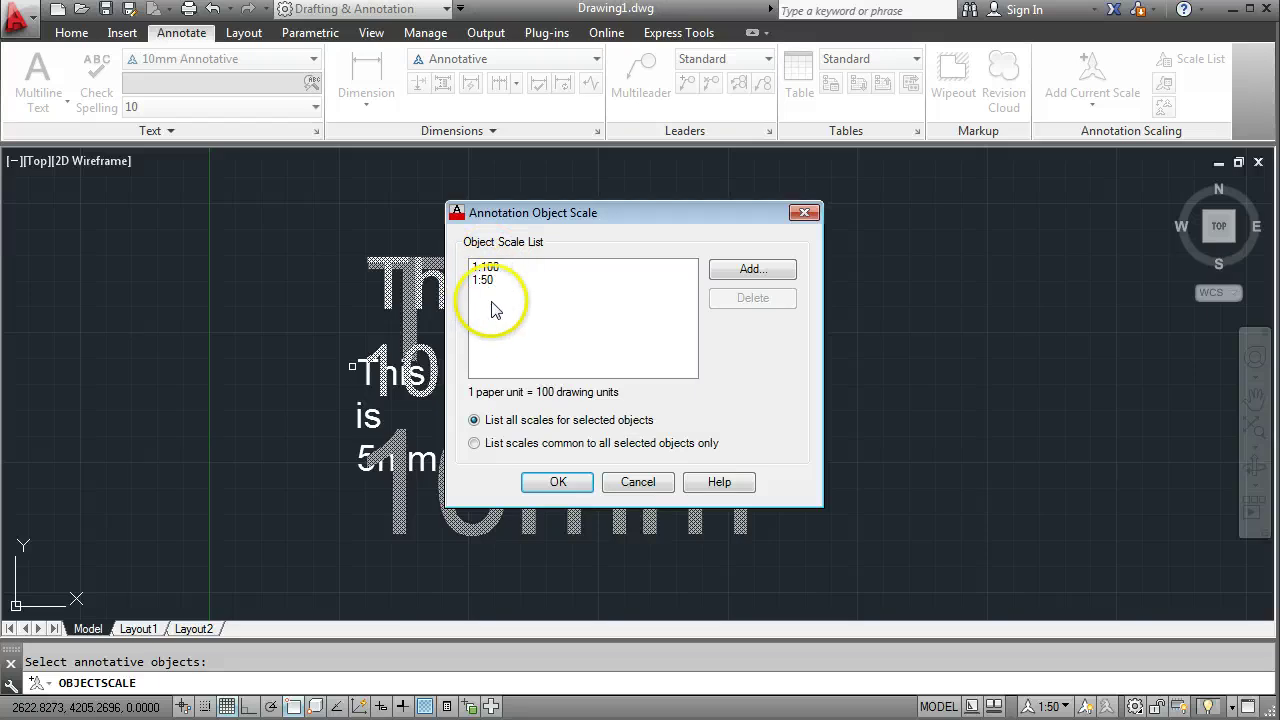
{"action": "left_click", "coordinate": [752, 270]}
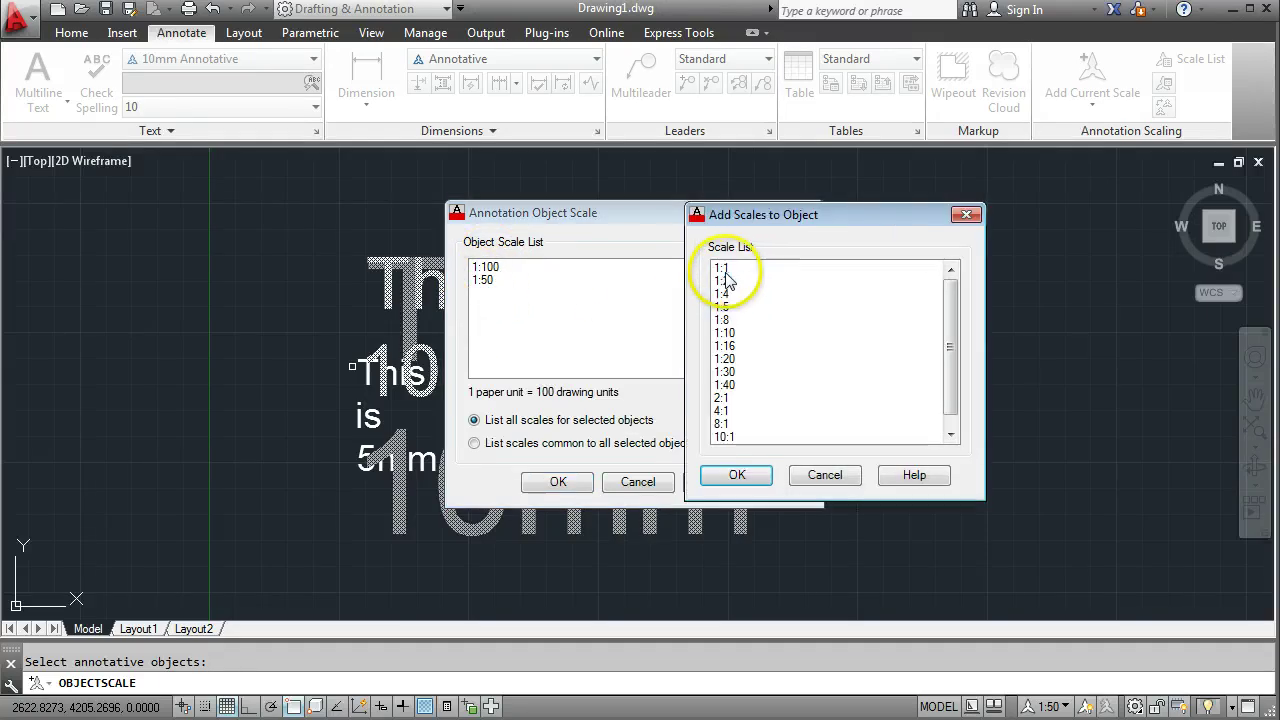
{"action": "left_click", "coordinate": [725, 269]}
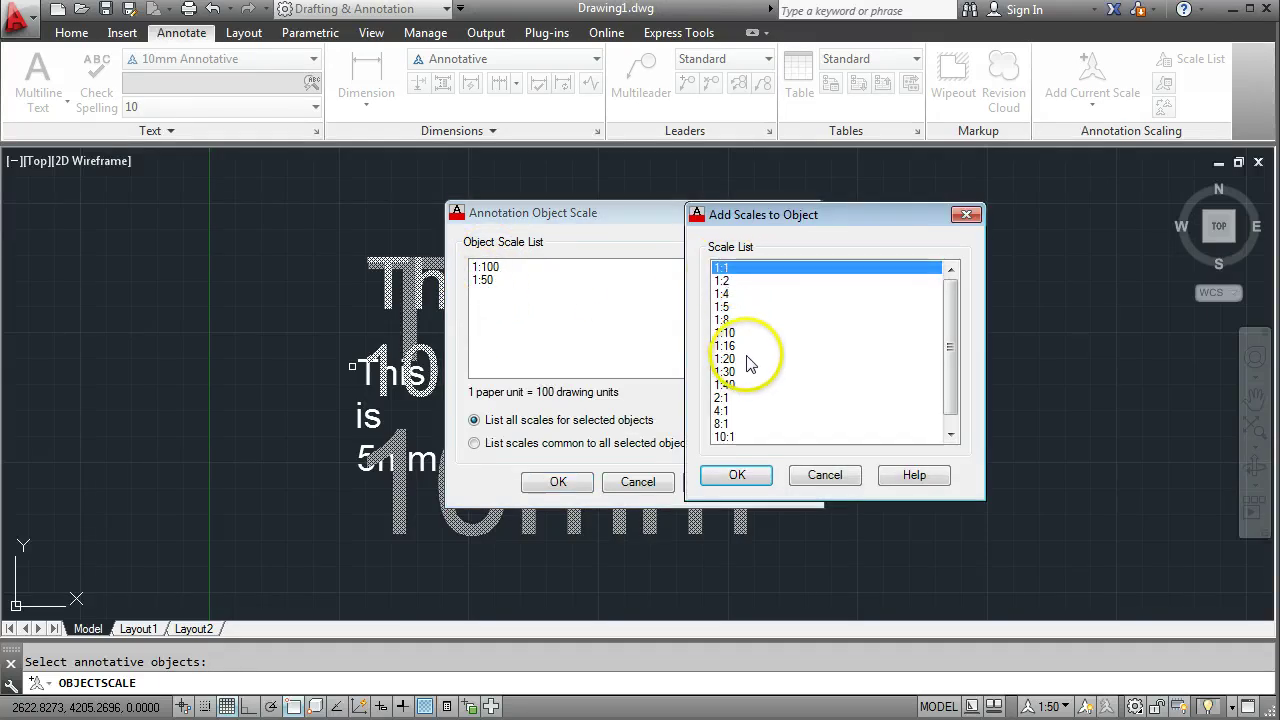
{"action": "left_click", "coordinate": [728, 307], "text": "ctrl"}
{"action": "left_click", "coordinate": [728, 307], "text": "ctrl"}
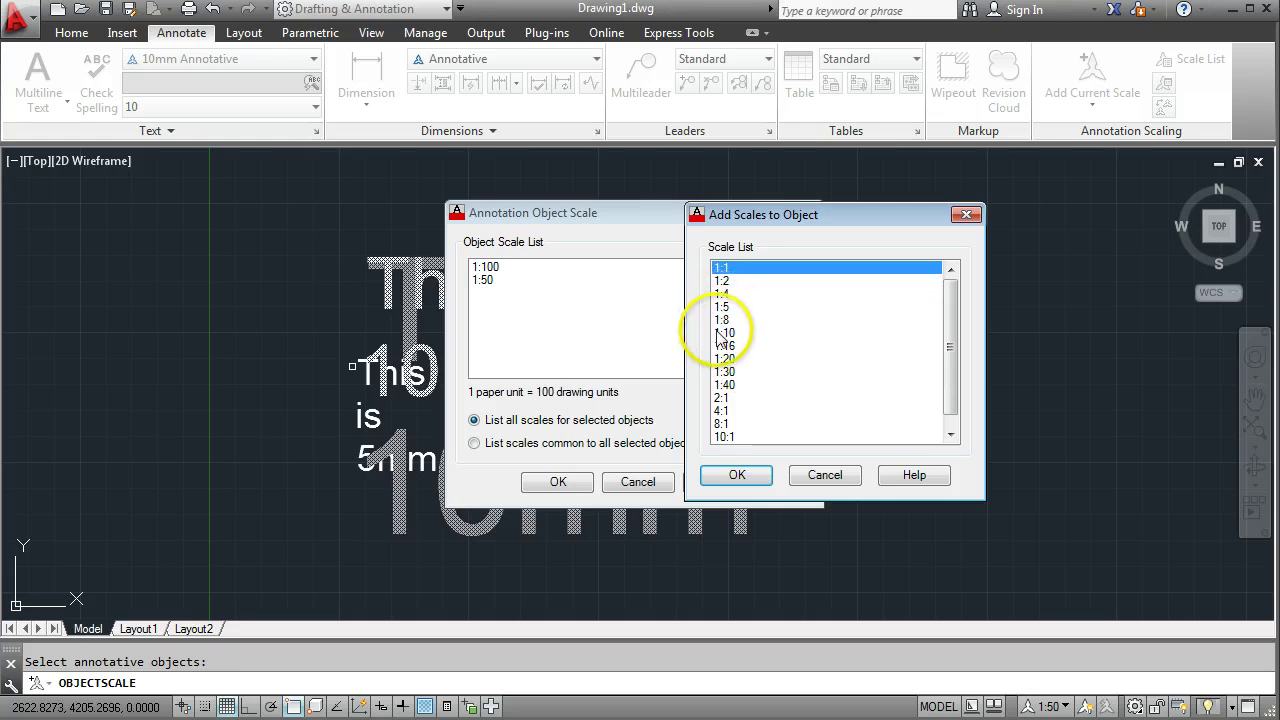
{"action": "left_click", "coordinate": [729, 334], "text": "ctrl"}
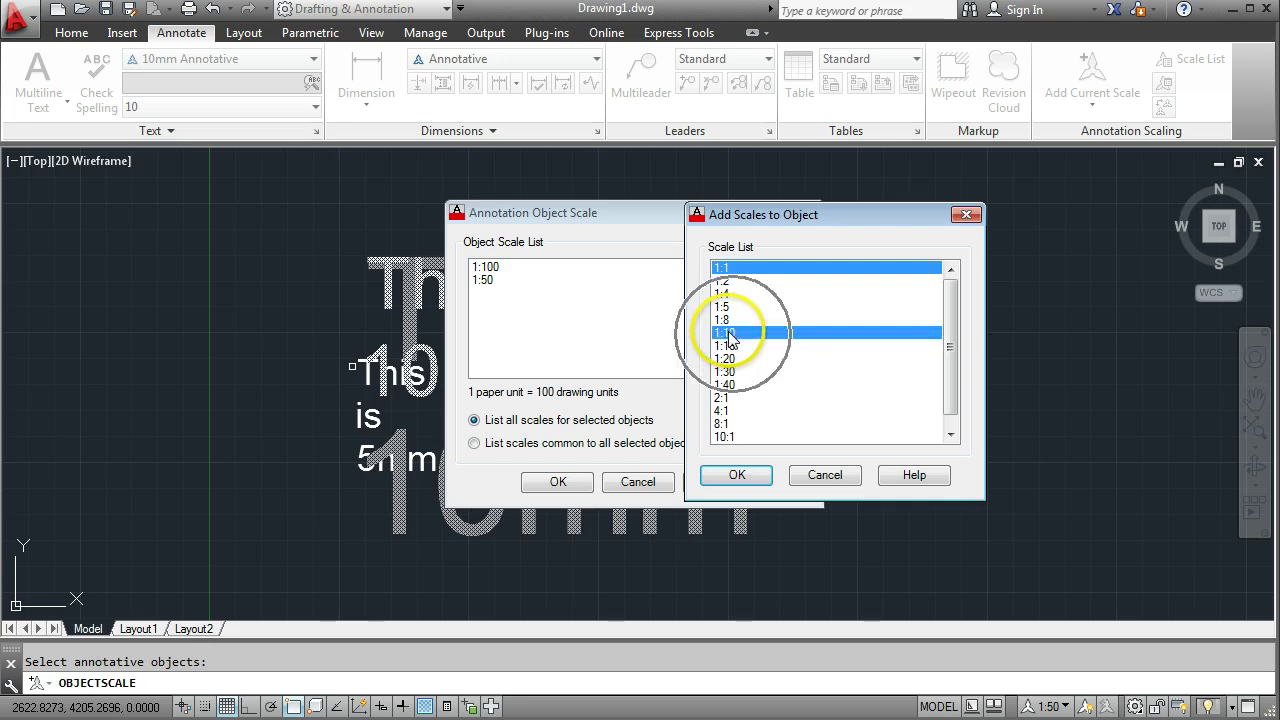
{"action": "left_click", "coordinate": [729, 334], "text": "ctrl"}
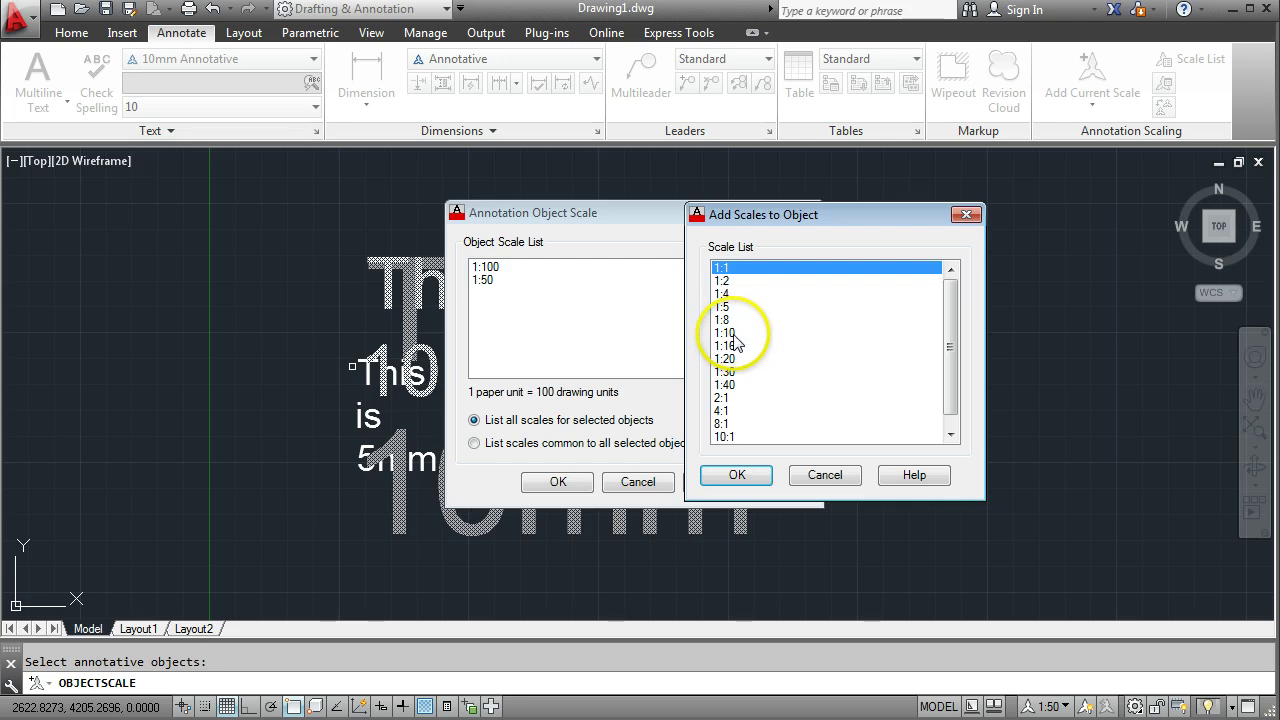
{"action": "left_click", "coordinate": [736, 340], "text": "ctrl"}
{"action": "left_click", "coordinate": [737, 475]}
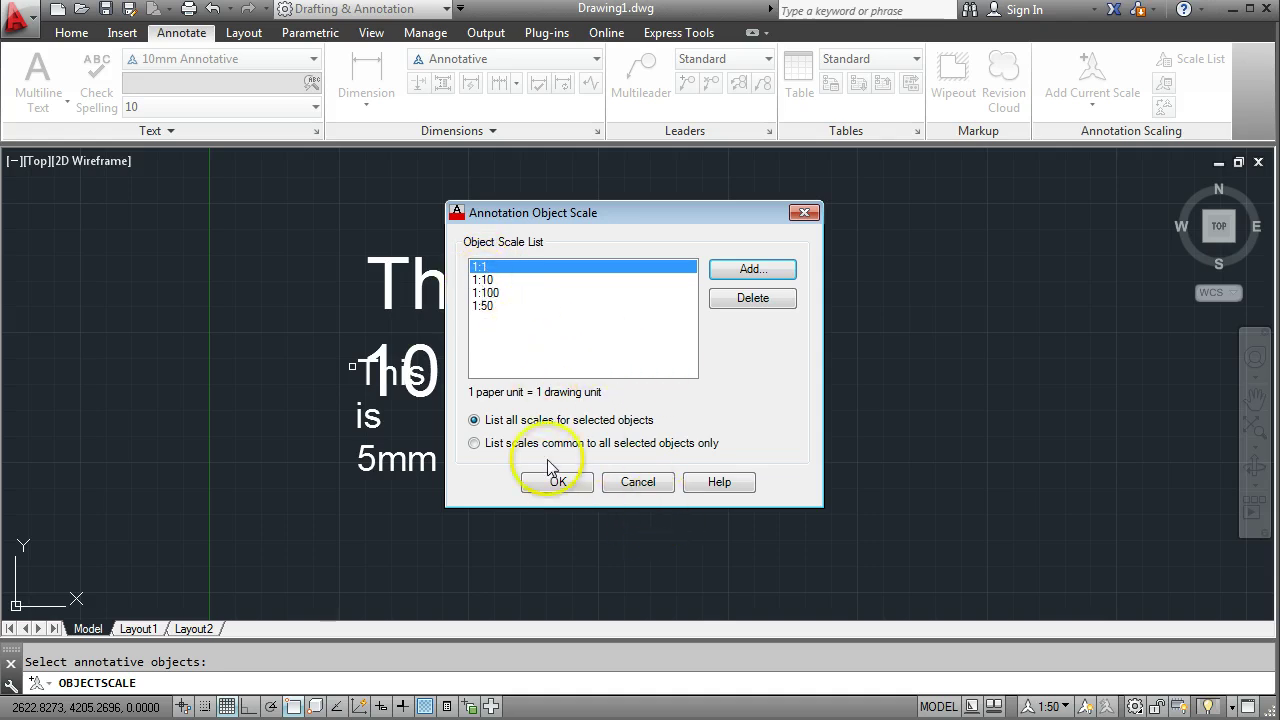
{"action": "left_click", "coordinate": [557, 484]}
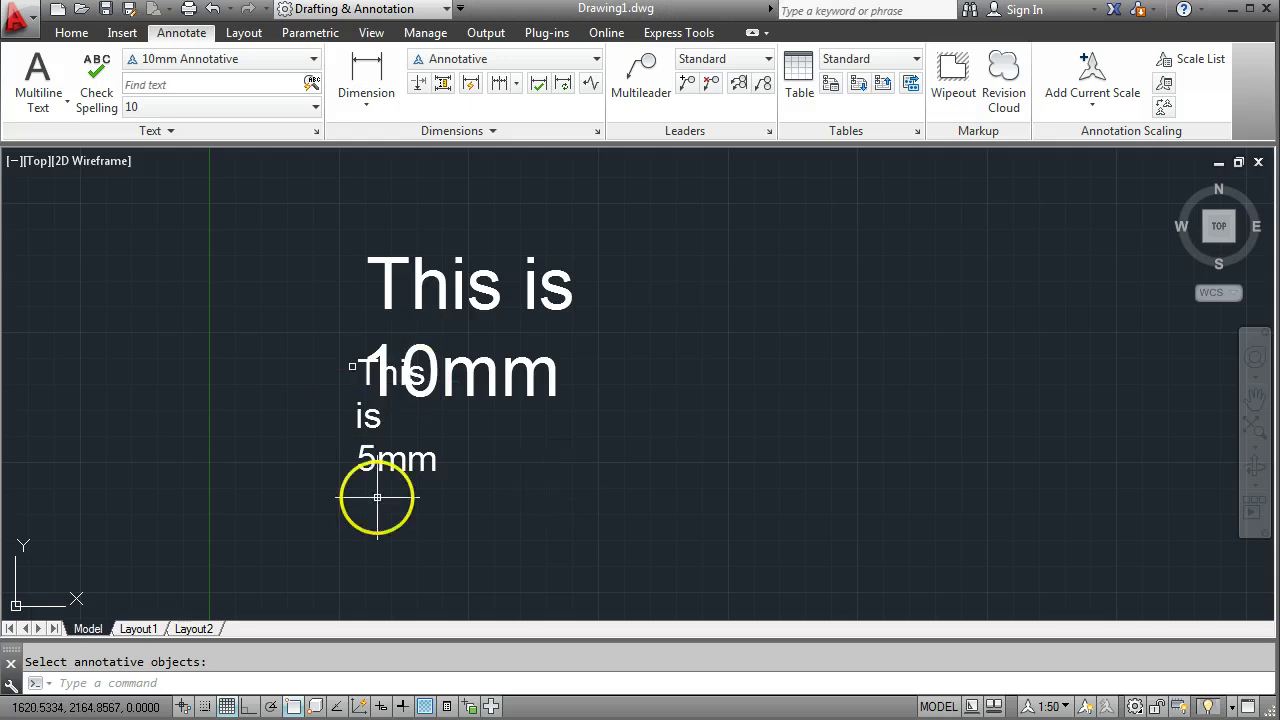
- In Layout1, bring the "This is 10mm" text into view and set the viewport scale to 1:1
{"action": "left_click", "coordinate": [138, 629]}
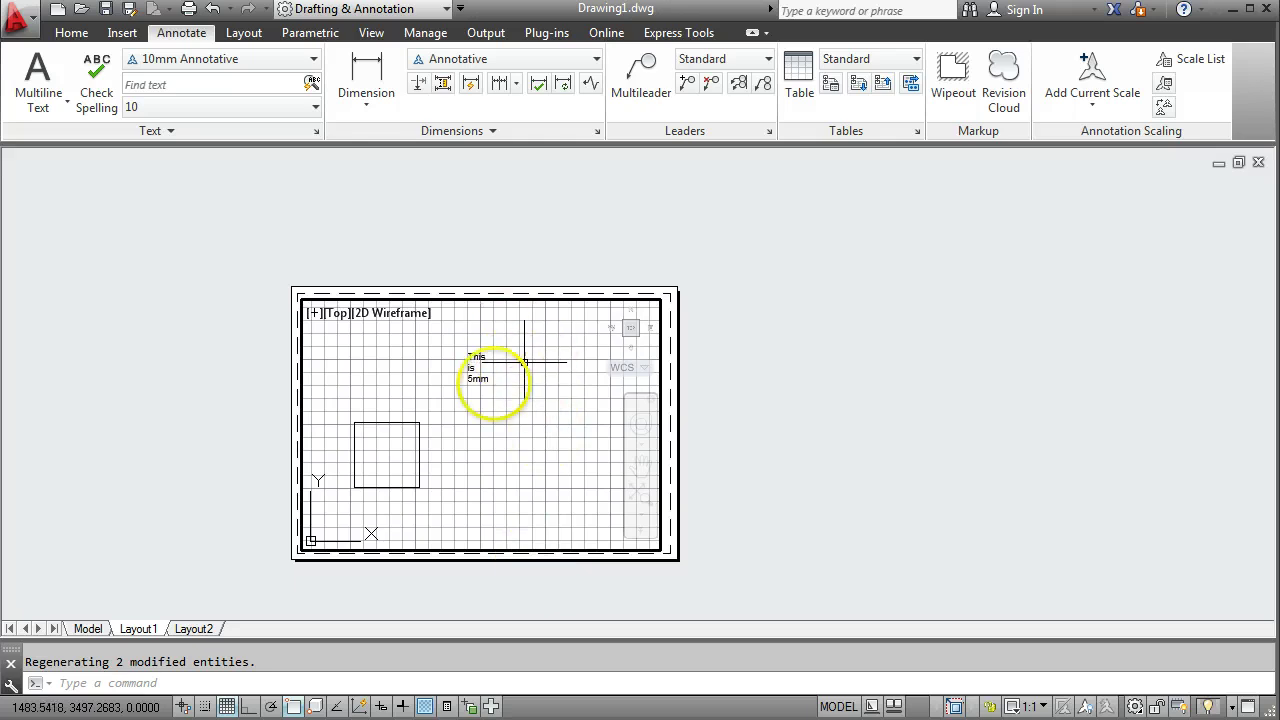
{"action": "middle_click_drag", "start_coordinate": [496, 444], "coordinate": [458, 420]}
{"action": "scroll", "coordinate": [428, 448], "scroll_direction": "down", "scroll_amount": 10}
{"action": "scroll", "coordinate": [451, 392], "scroll_direction": "up", "scroll_amount": 12}
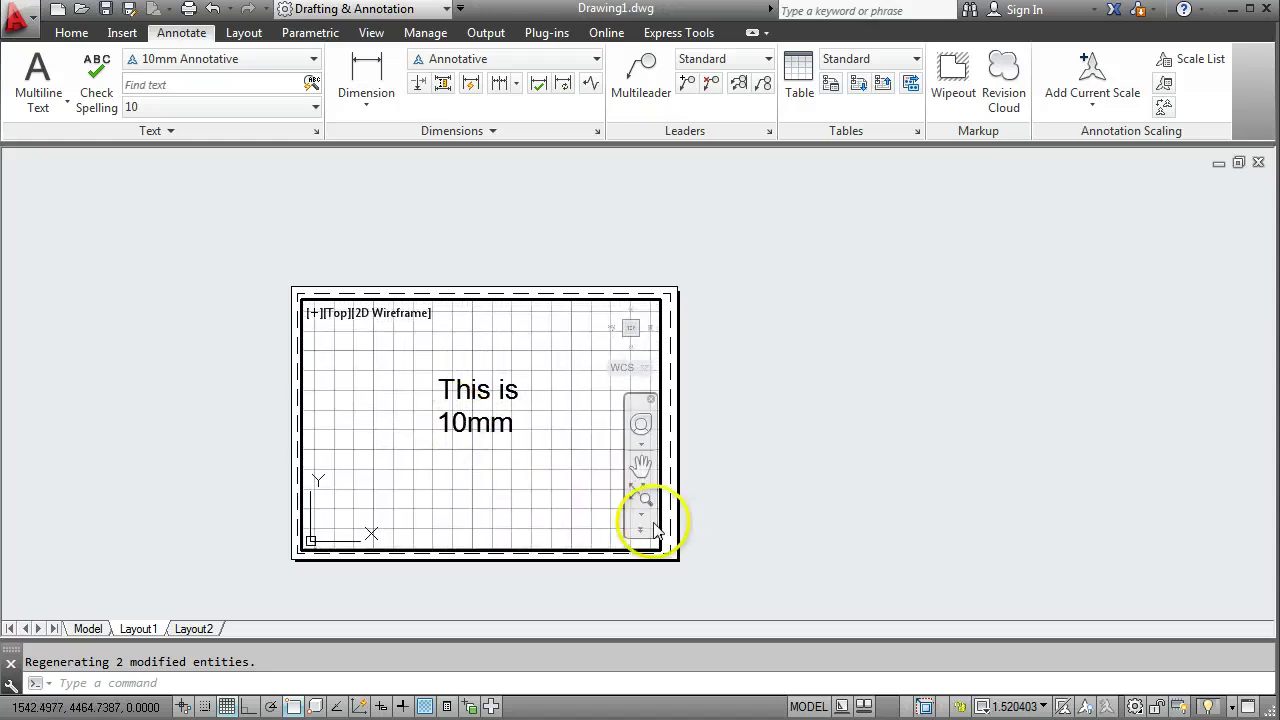
{"action": "left_click", "coordinate": [1030, 707]}
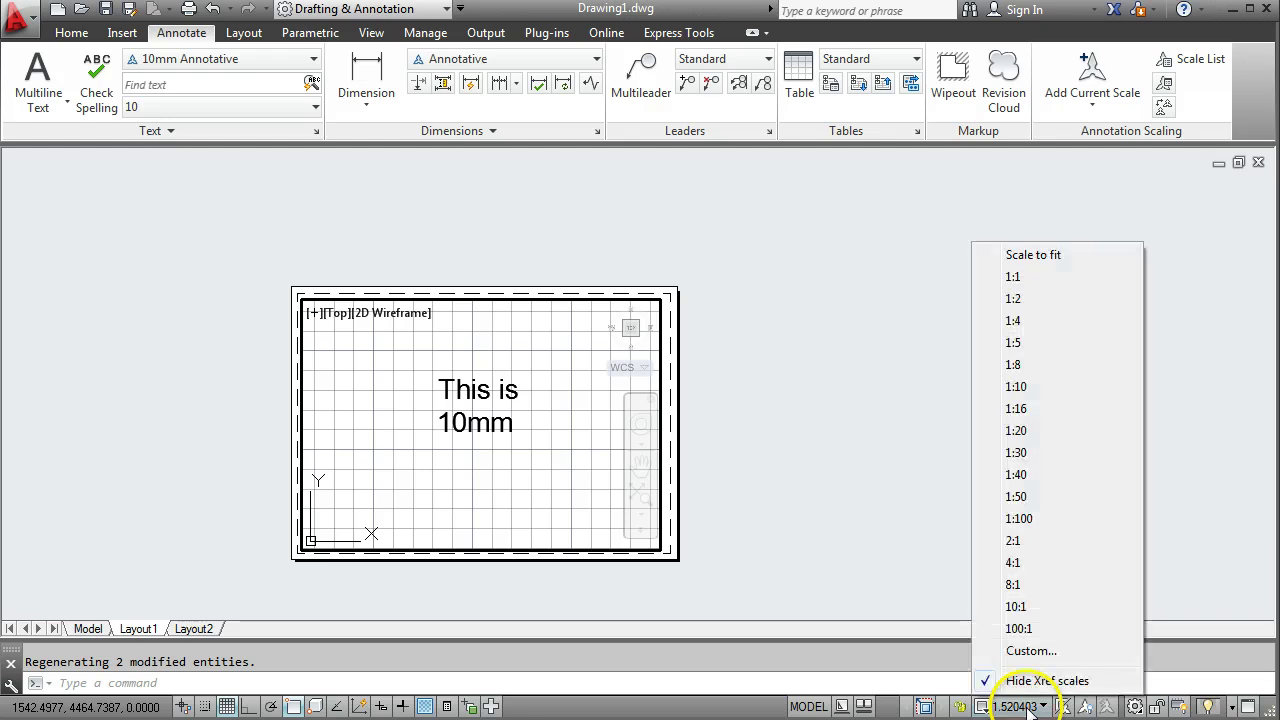
{"action": "left_click", "coordinate": [1020, 278]}
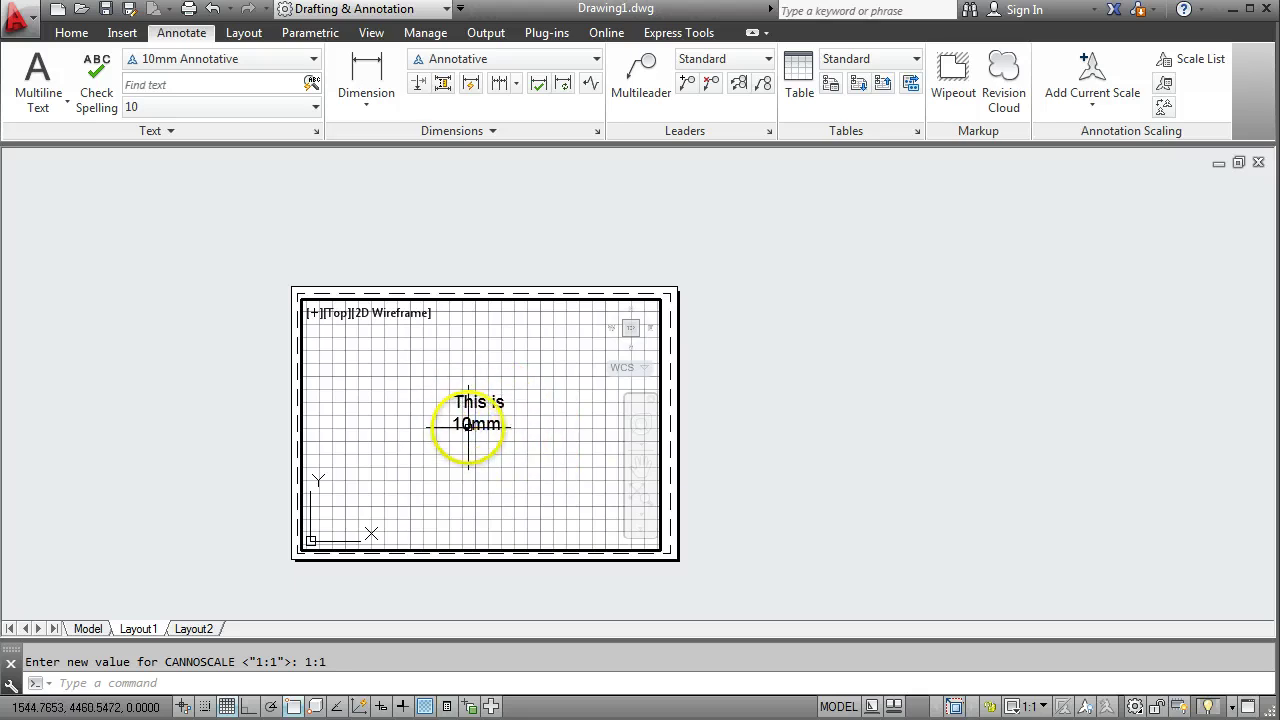
- Switch the Layout1 viewport scale to 1:10 and then 1:100, checking the "This is 10mm" text at each scale
{"action": "left_click", "coordinate": [1022, 705]}
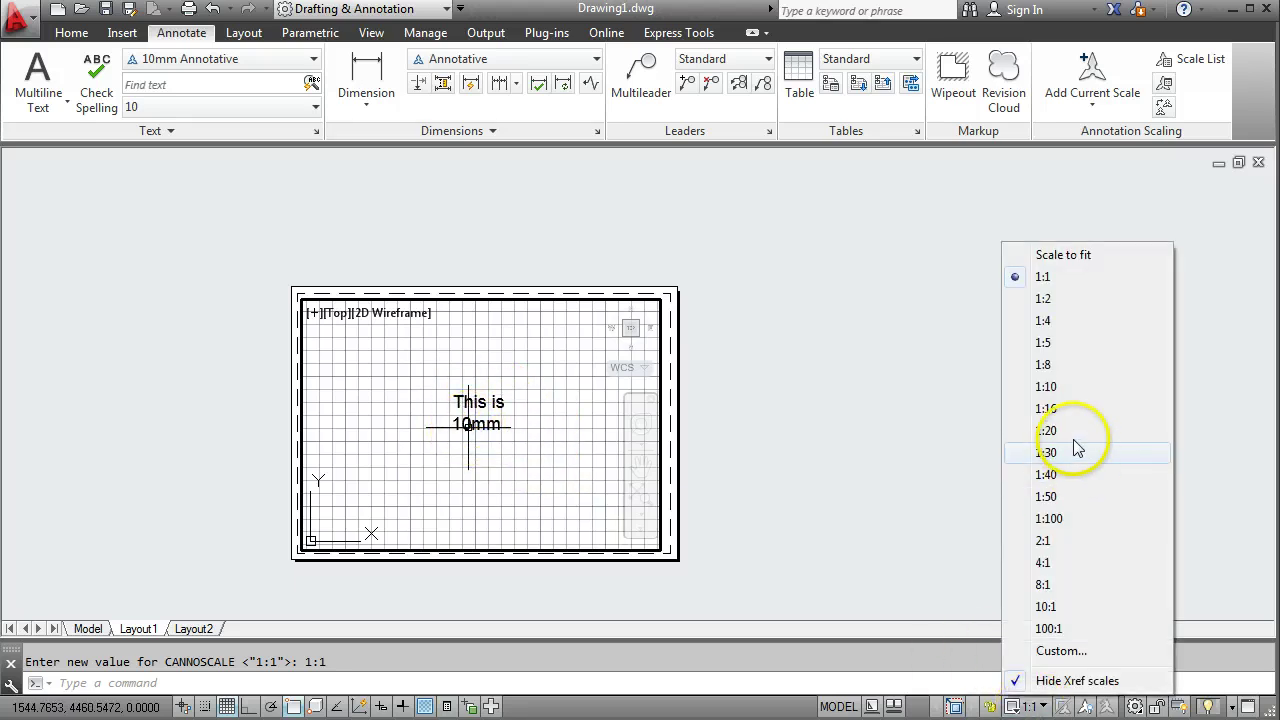
{"action": "left_click", "coordinate": [1048, 386]}
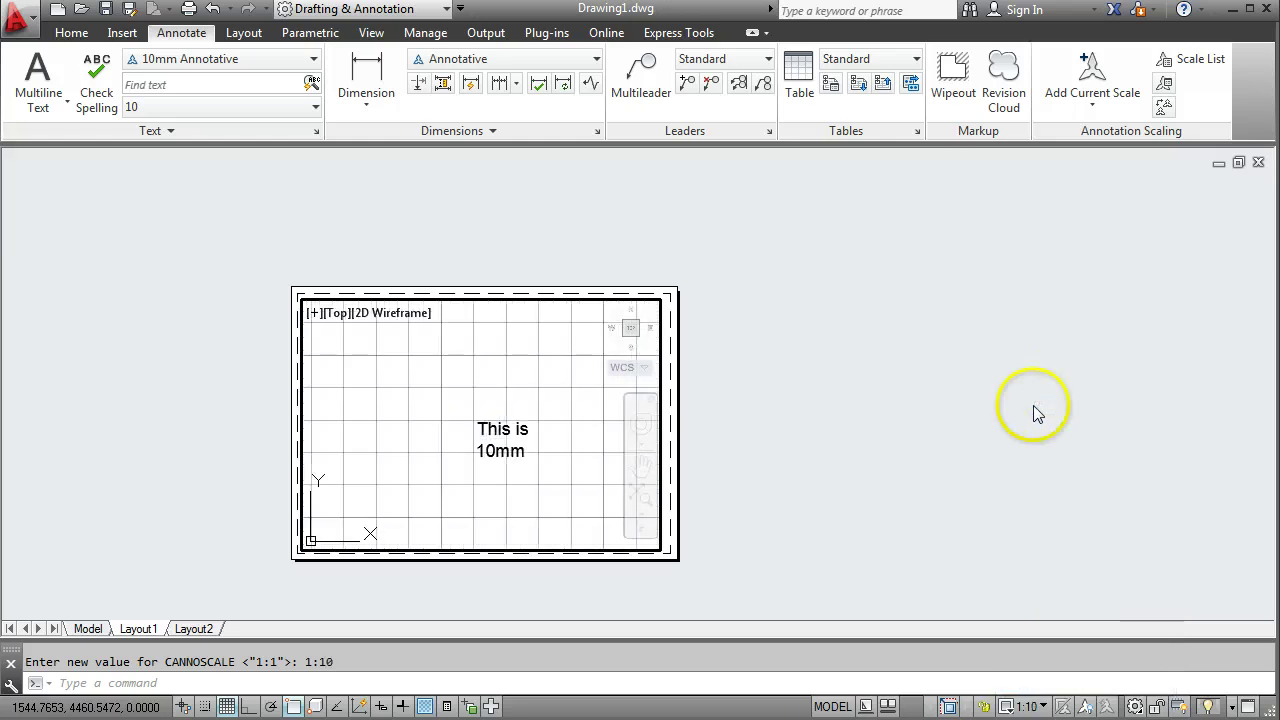
{"action": "middle_click_drag", "start_coordinate": [557, 437], "coordinate": [518, 425]}
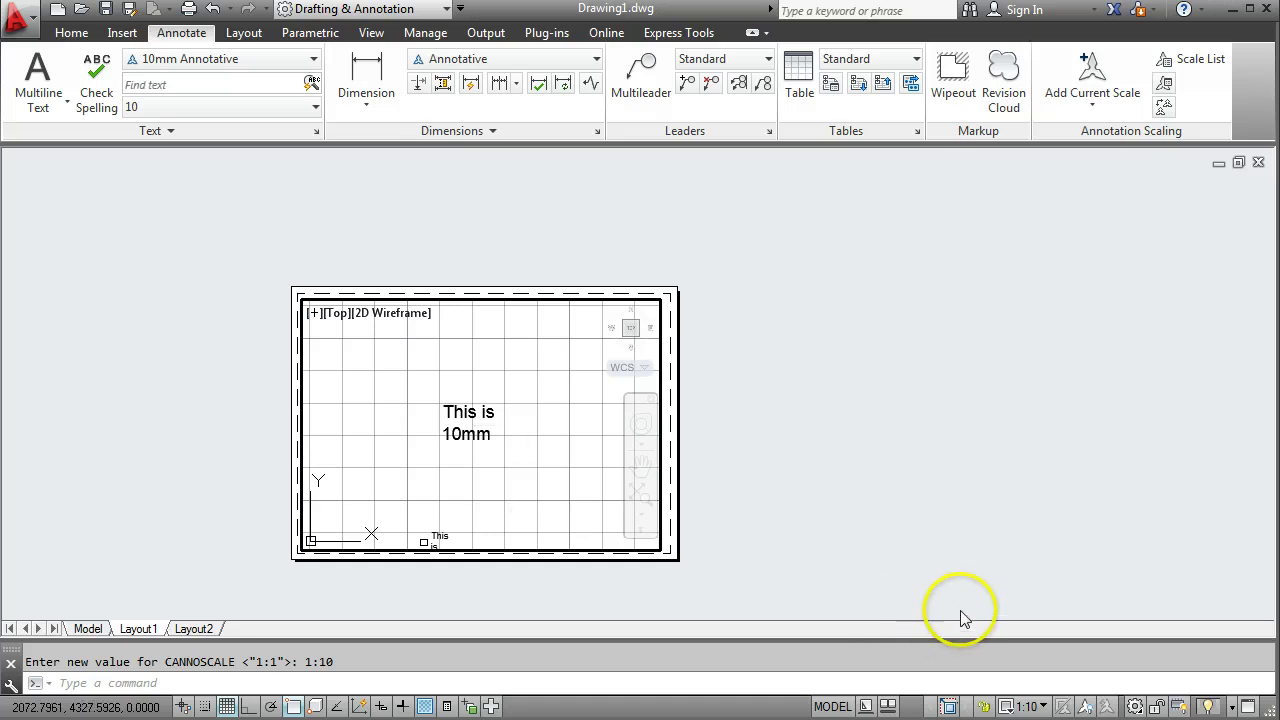
{"action": "left_click", "coordinate": [1026, 706]}
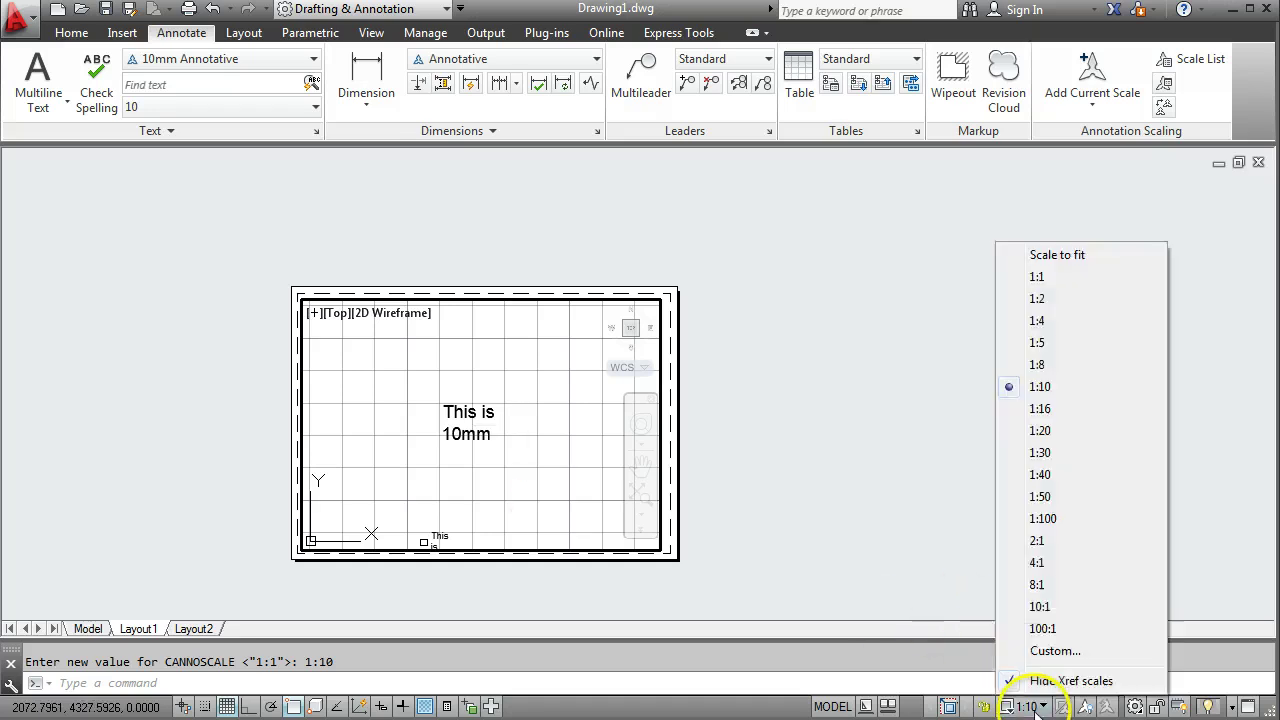
{"action": "left_click", "coordinate": [1043, 519]}
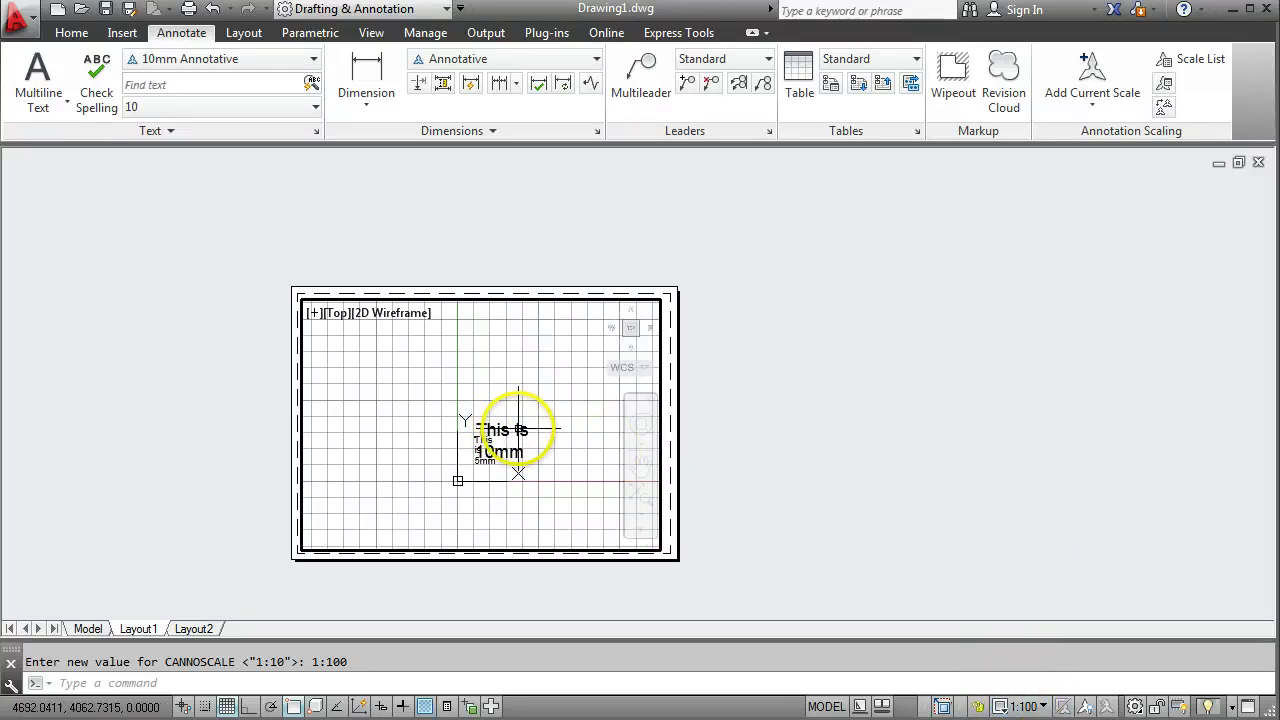
{"action": "mouse_move", "coordinate": [504, 428]}
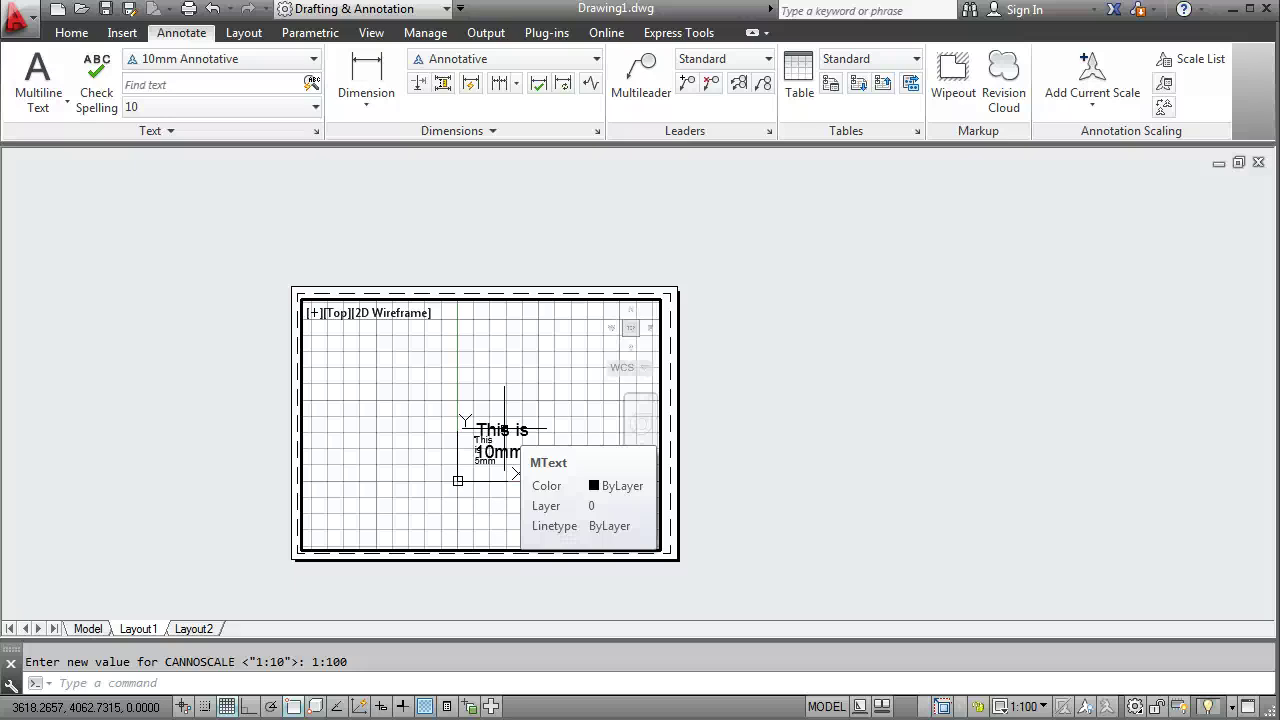
{"action": "left_click", "coordinate": [508, 452]}
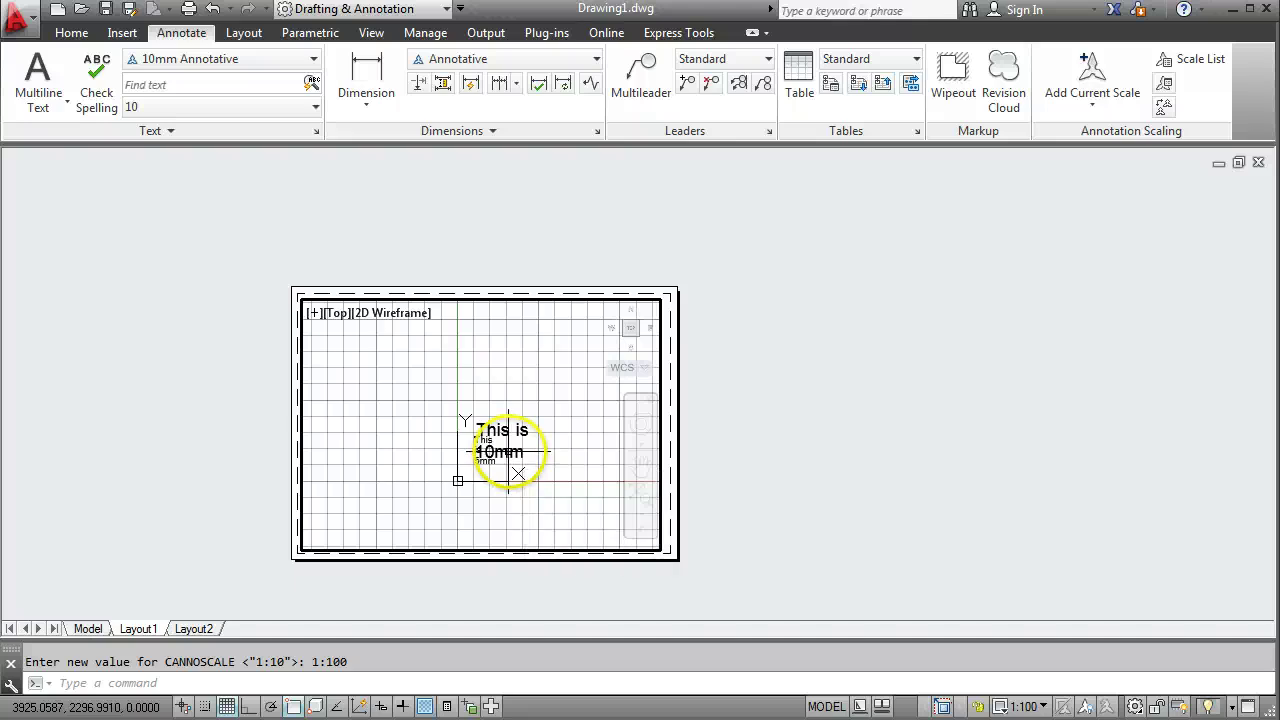